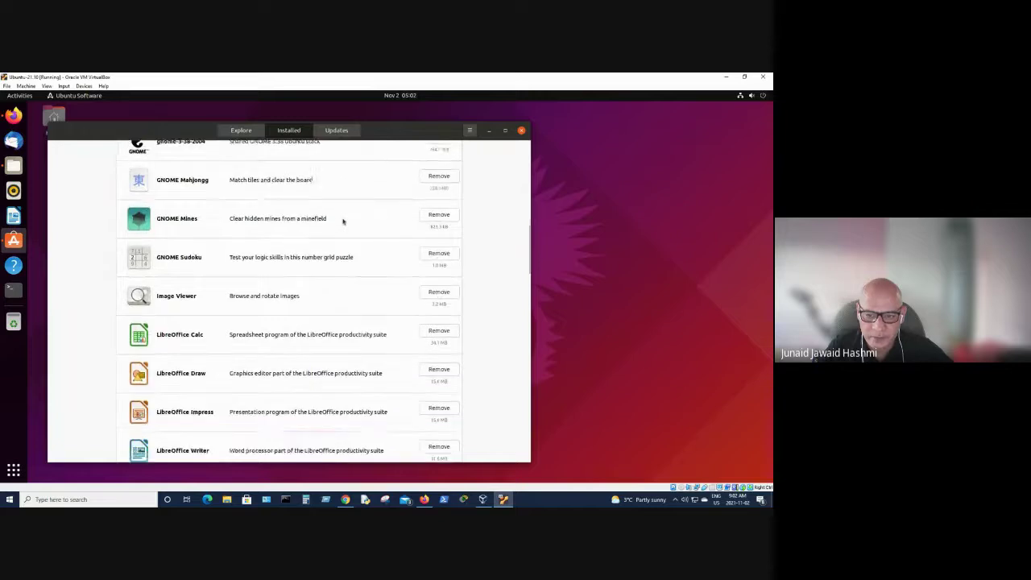
Remove the installed google-chrome-stable package, authorising the removal with the account password, and close Ubuntu Software
{"action": "scroll", "coordinate": [342, 222], "scroll_direction": "down", "scroll_amount": 10}
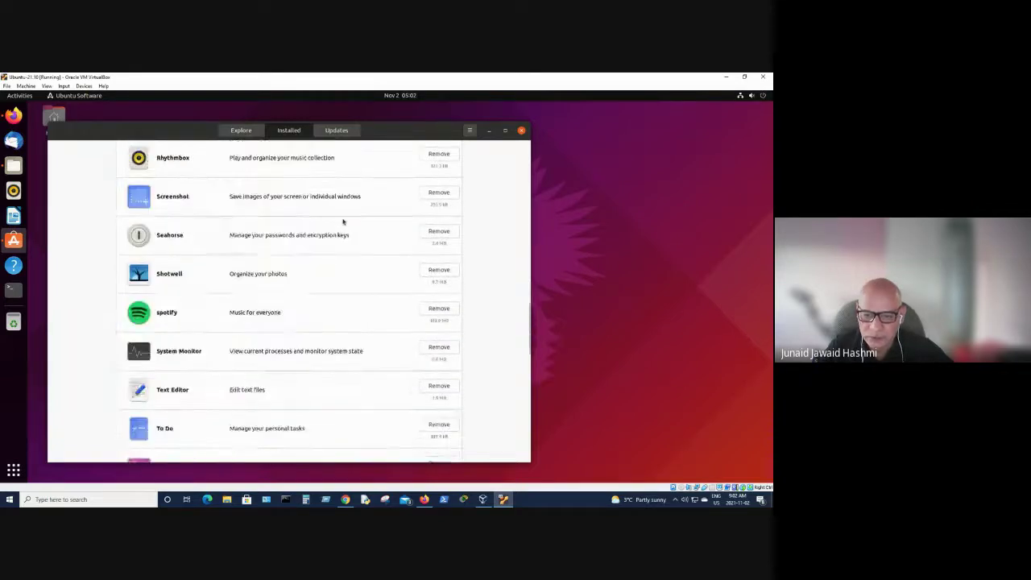
{"action": "scroll", "coordinate": [342, 221], "scroll_direction": "down", "scroll_amount": 5}
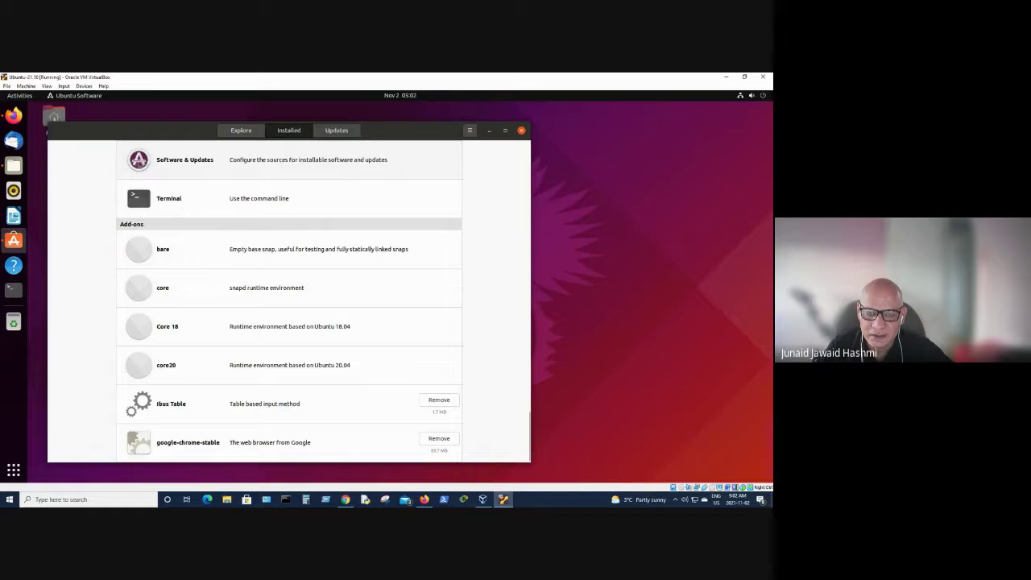
{"action": "left_click", "coordinate": [205, 445]}
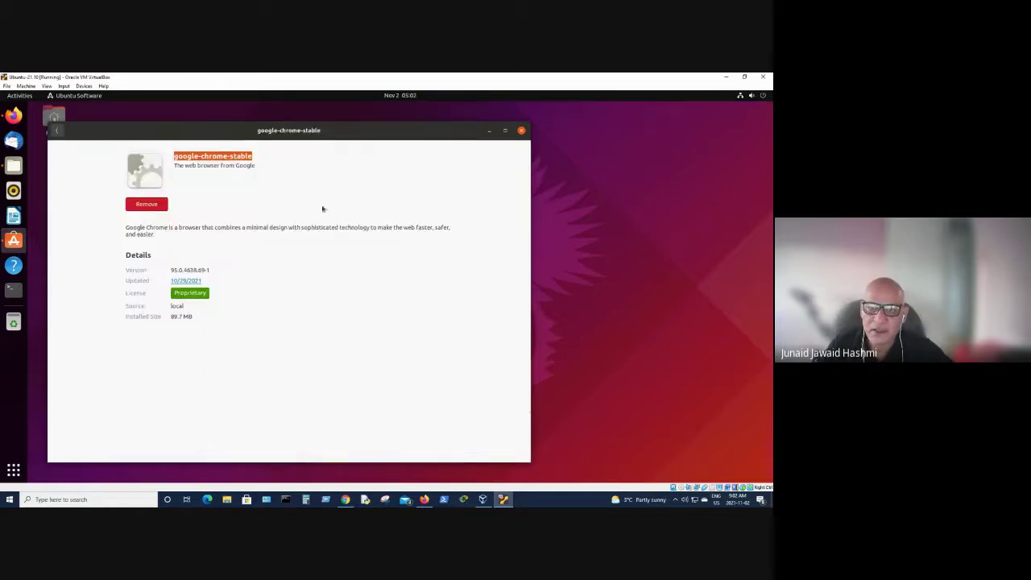
{"action": "left_click", "coordinate": [145, 204]}
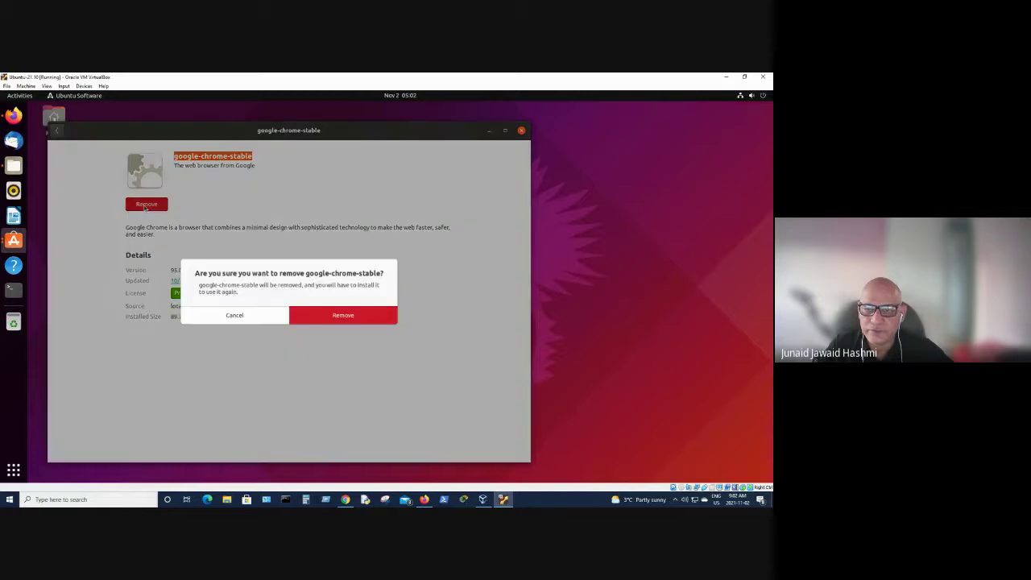
{"action": "left_click", "coordinate": [344, 317]}
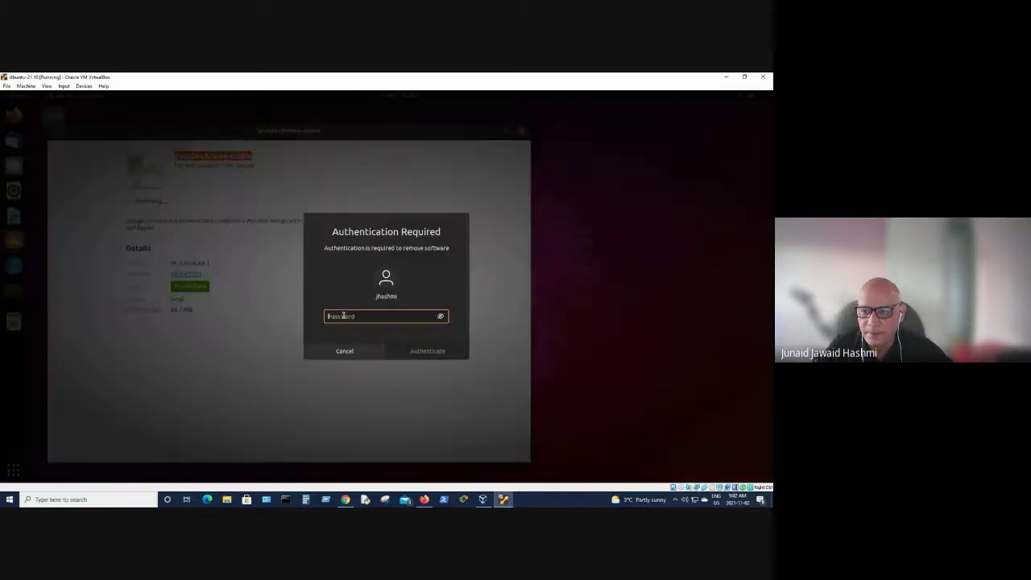
{"action": "type", "text": "****"}
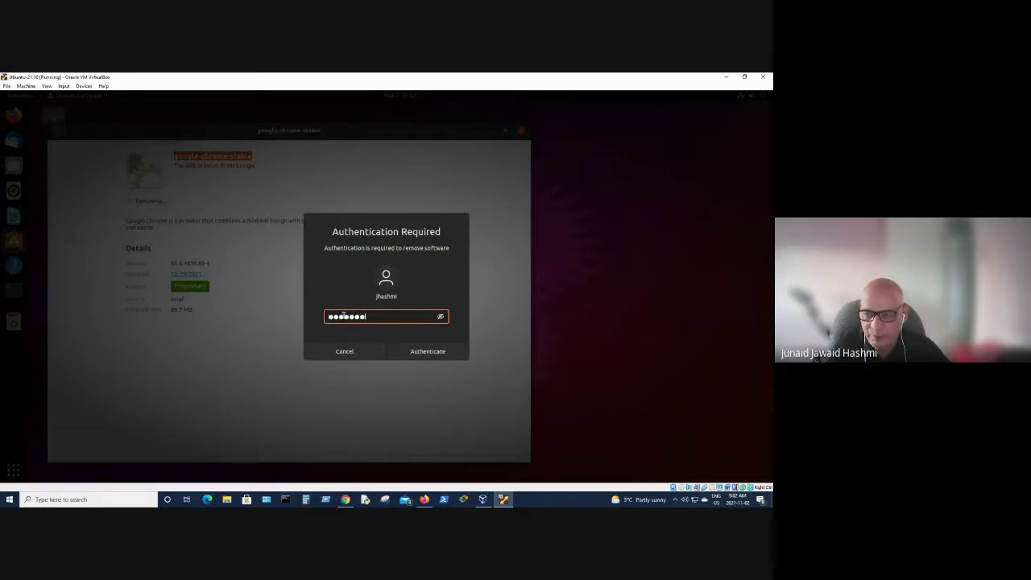
{"action": "key", "text": "Return"}
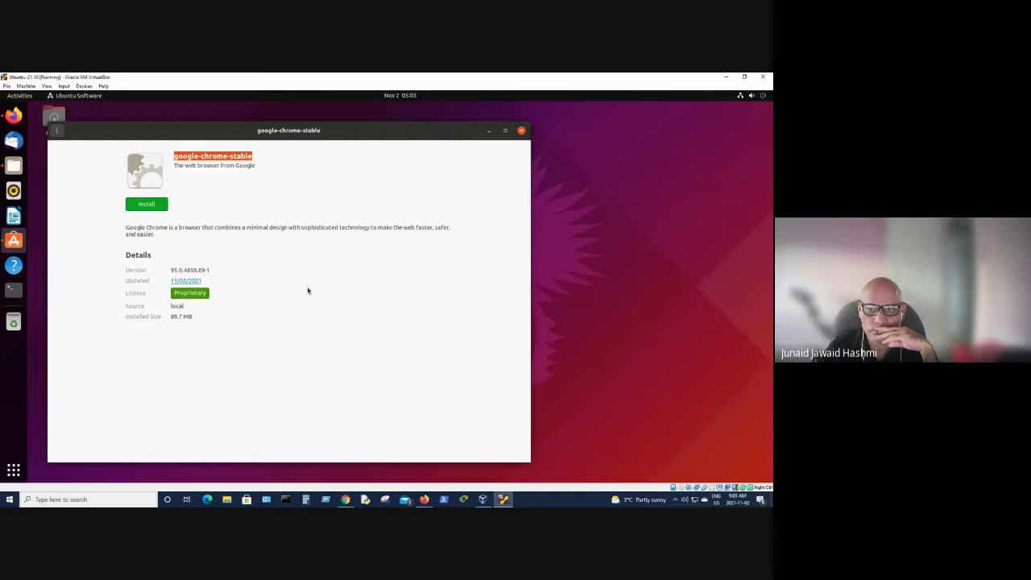
{"action": "left_click", "coordinate": [521, 131]}
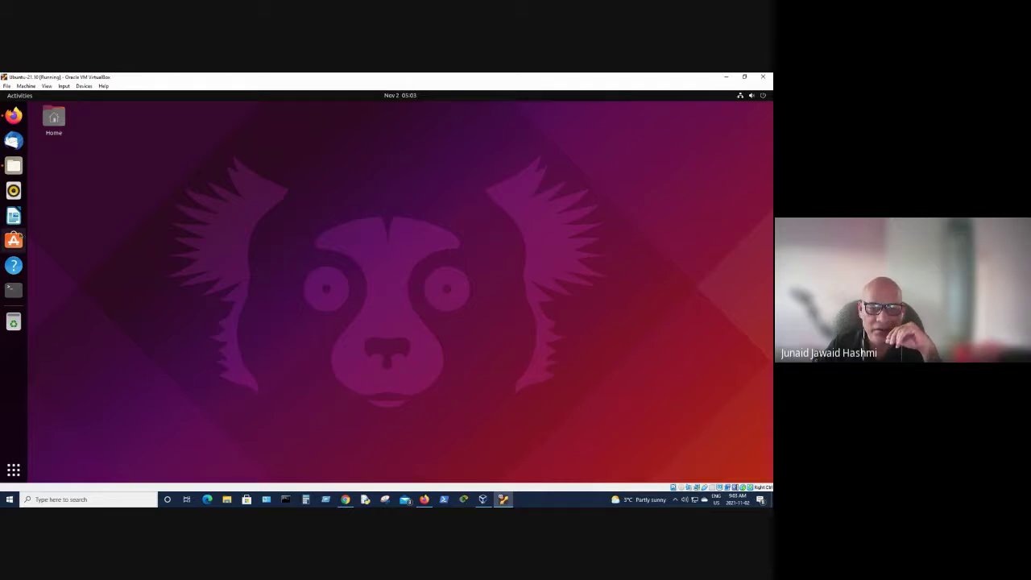
Reopen Ubuntu Software, search for "vlc" and open the details page of the VLC media player
{"action": "left_click", "coordinate": [13, 240]}
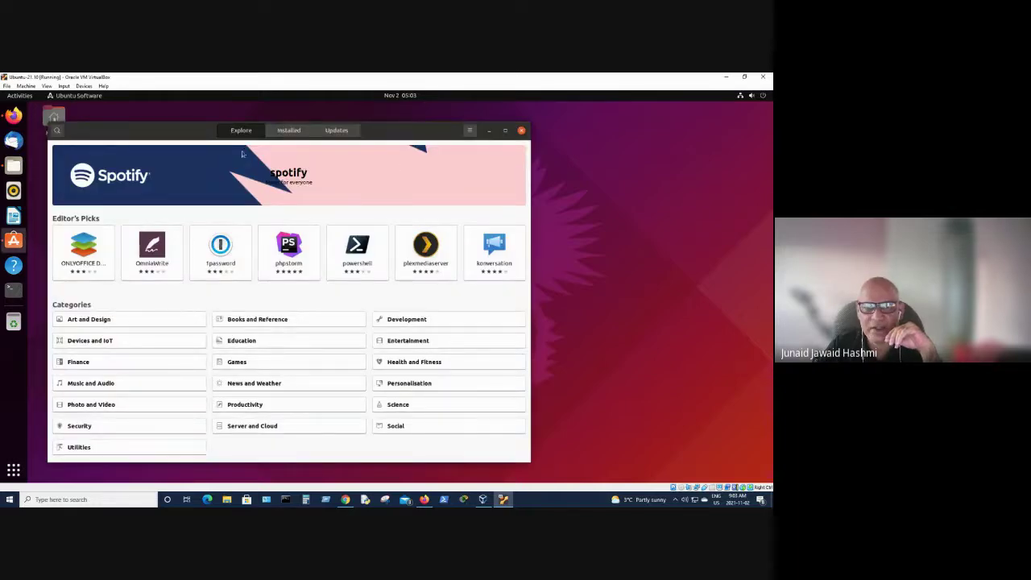
{"action": "left_click", "coordinate": [56, 131]}
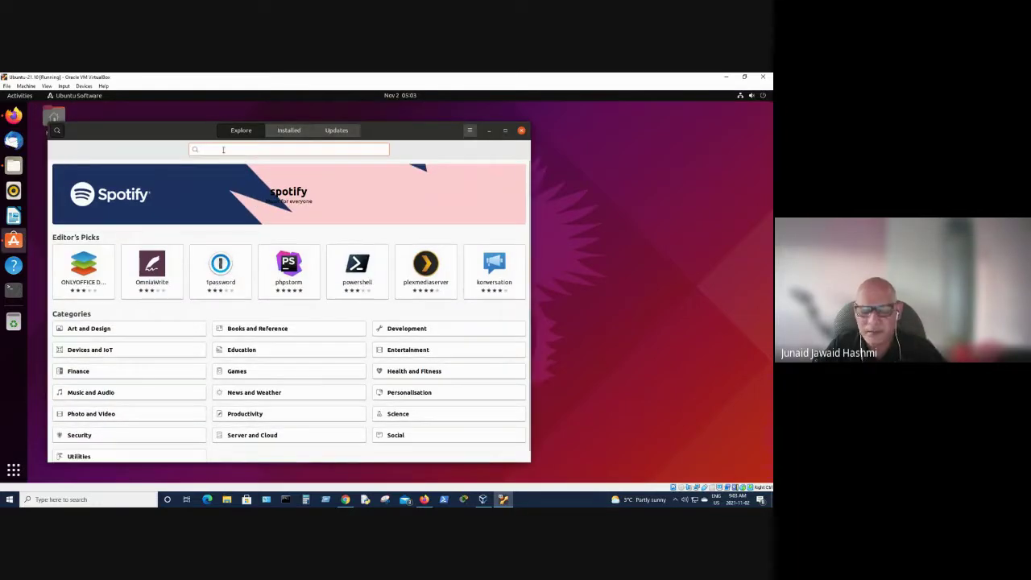
{"action": "type", "text": "vi"}
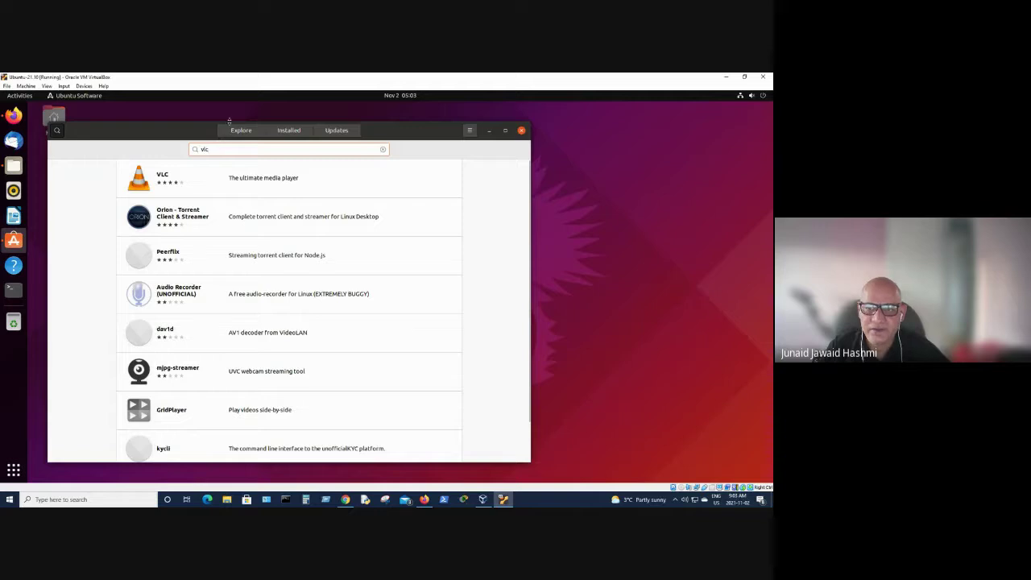
{"action": "left_click", "coordinate": [205, 180]}
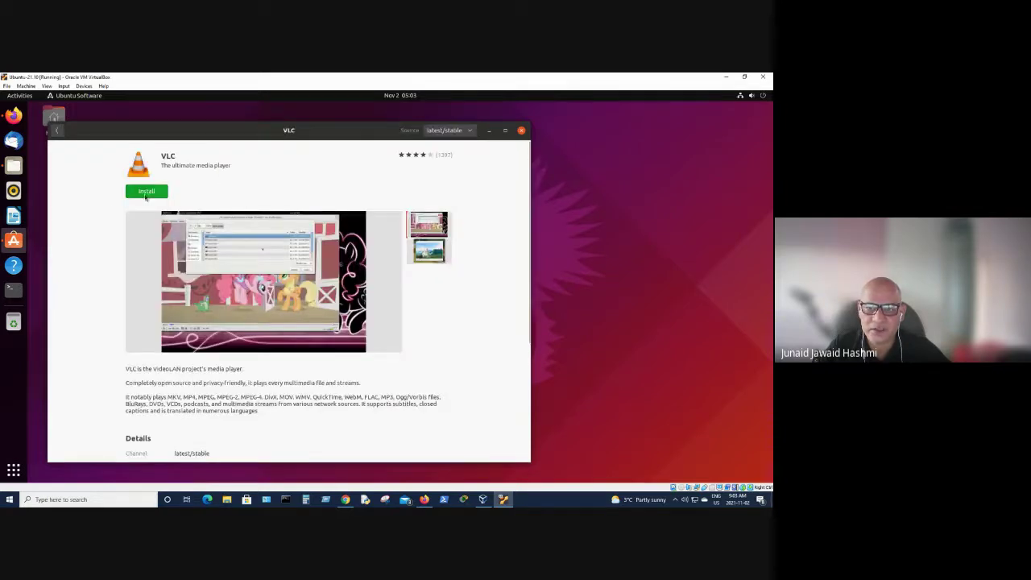
Install VLC from the latest/stable channel, authorising it with the account password, and minimise the software window
{"action": "left_click", "coordinate": [142, 191]}
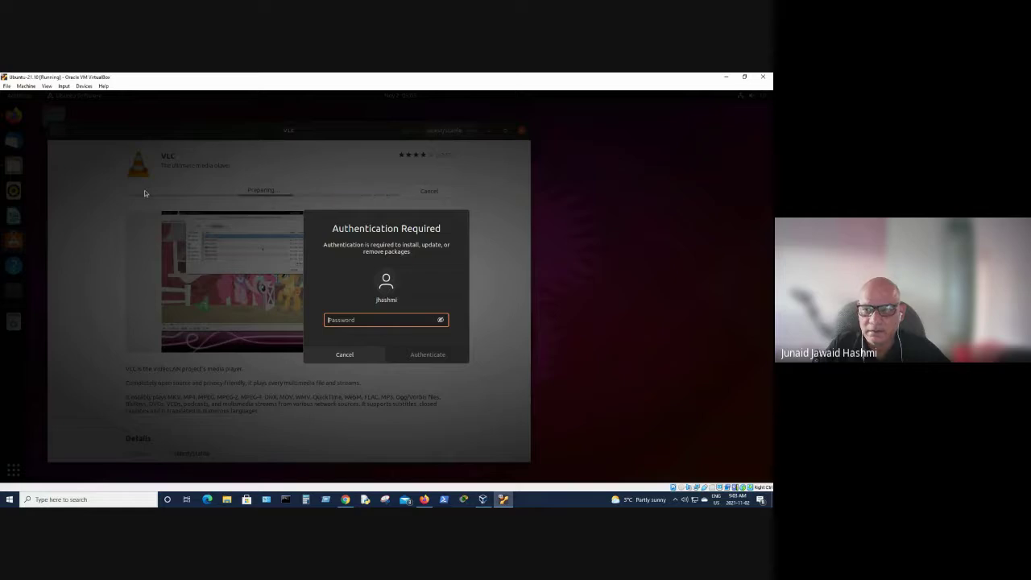
{"action": "type", "text": "******"}
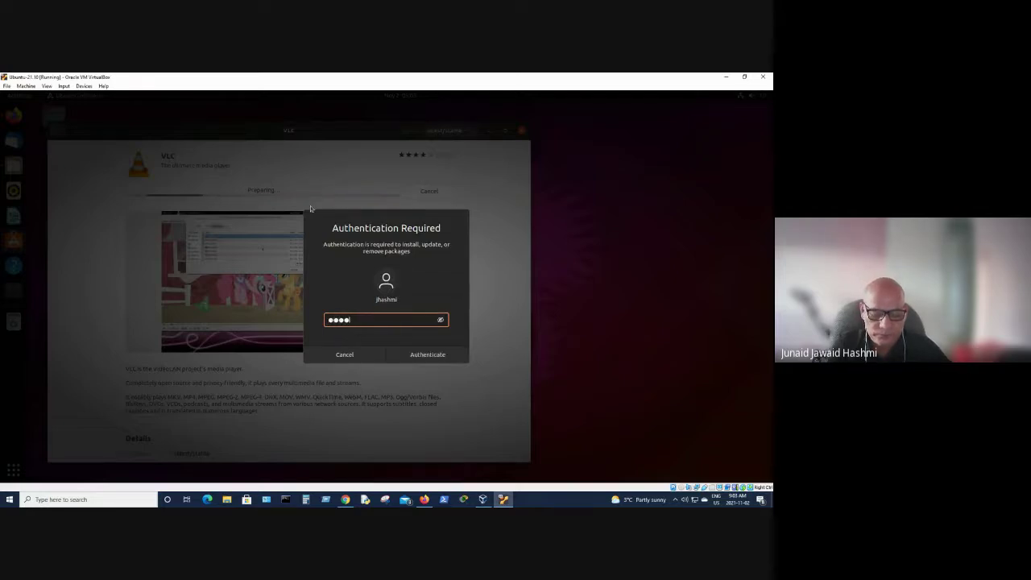
{"action": "type", "text": "*"}
{"action": "key", "text": "Return"}
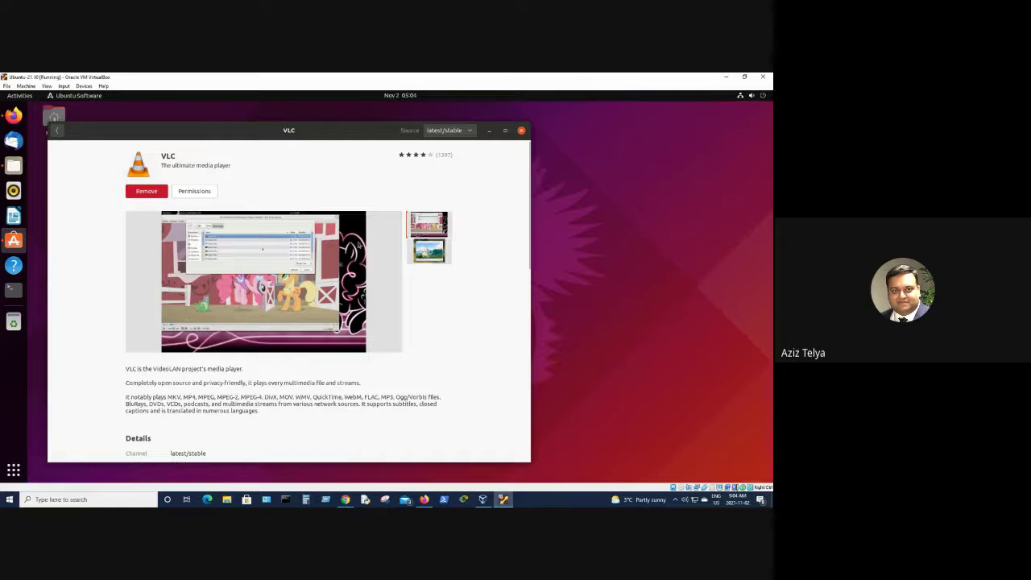
{"action": "left_click", "coordinate": [488, 132]}
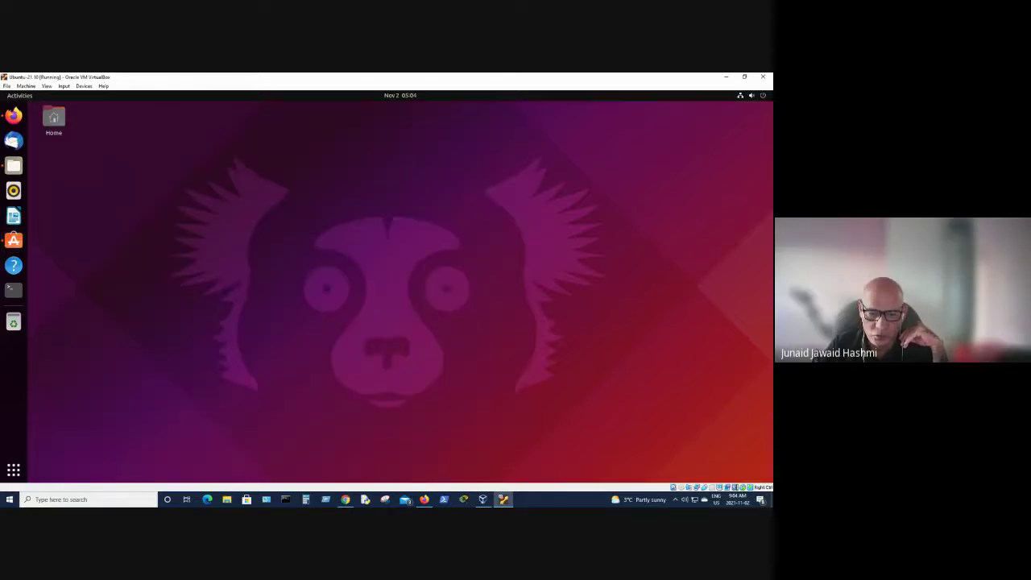
Launch VLC media player from the installed applications, accept its privacy policy with metadata network access allowed, and quit it
{"action": "left_click", "coordinate": [14, 471]}
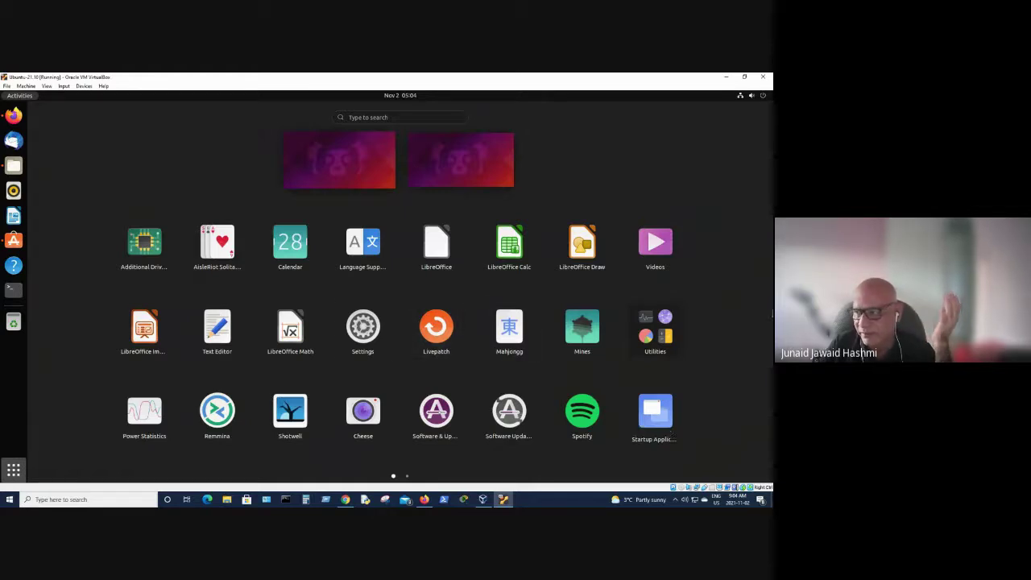
{"action": "mouse_move", "coordinate": [717, 414]}
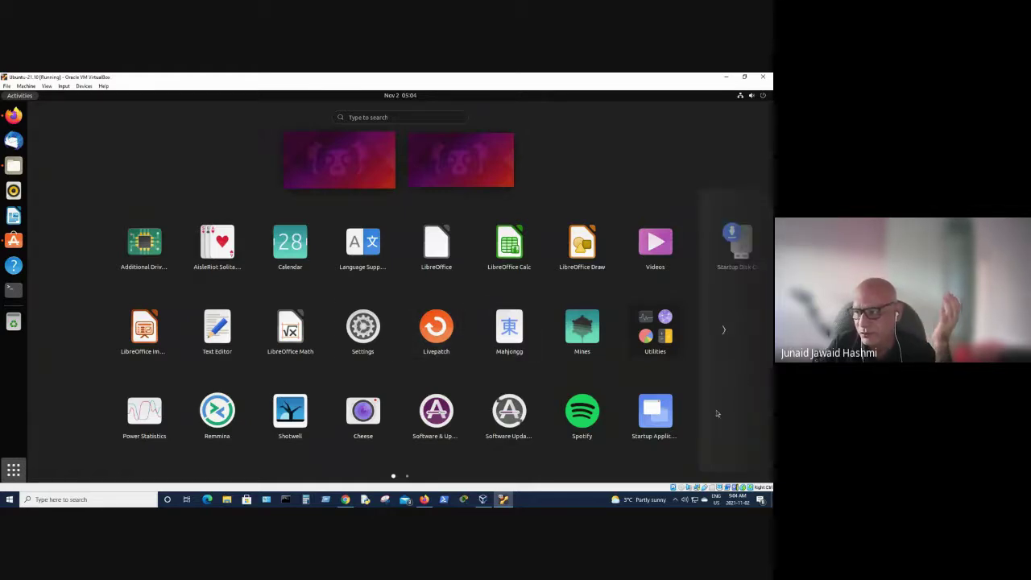
{"action": "left_click", "coordinate": [723, 330]}
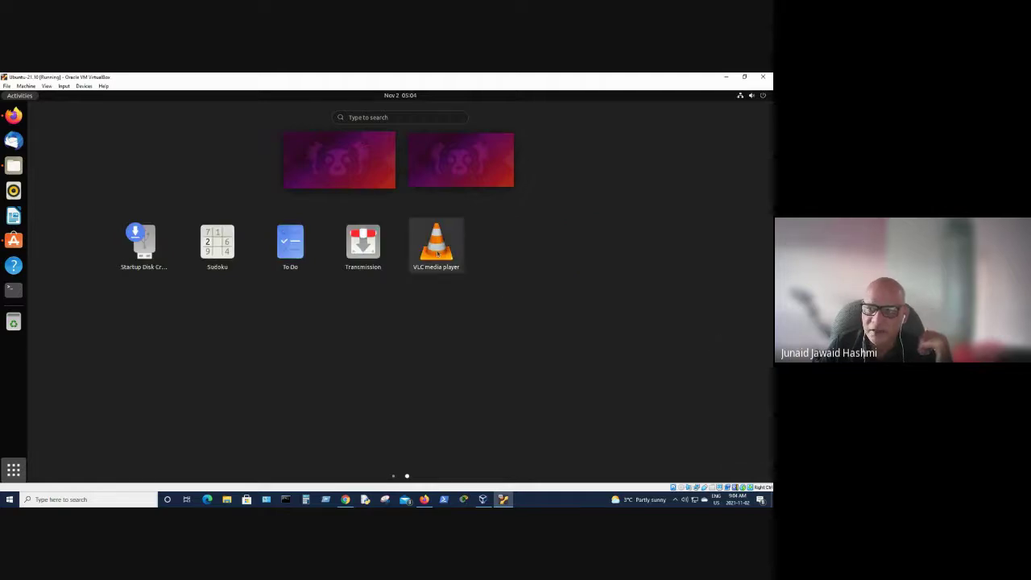
{"action": "left_click", "coordinate": [522, 281]}
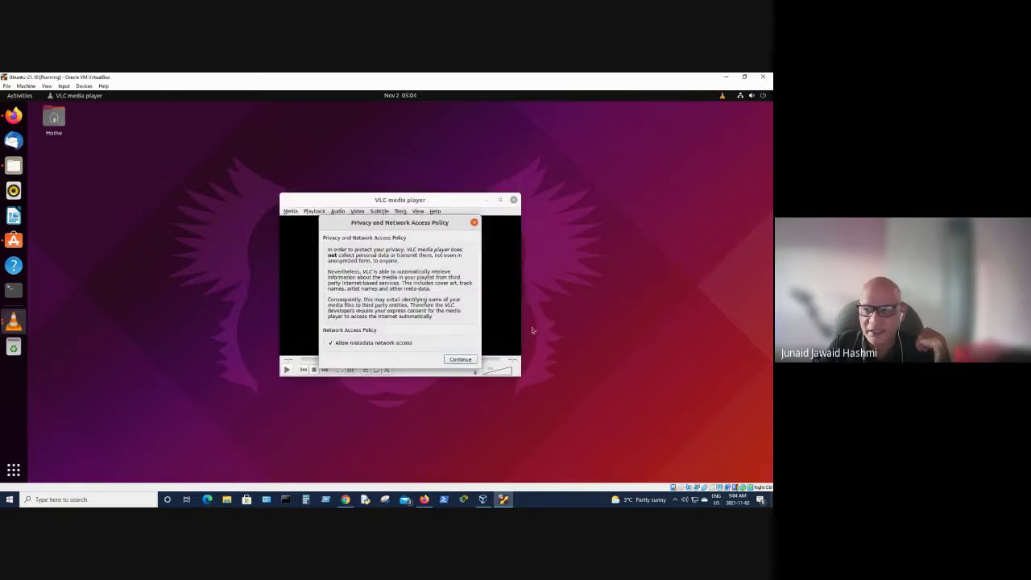
{"action": "left_click", "coordinate": [460, 360]}
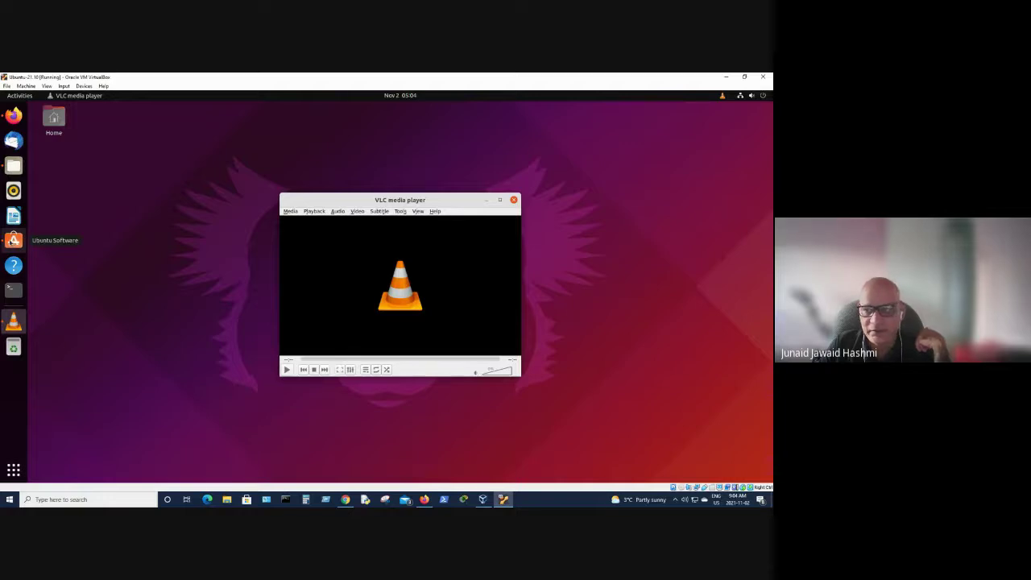
{"action": "left_click", "coordinate": [289, 211]}
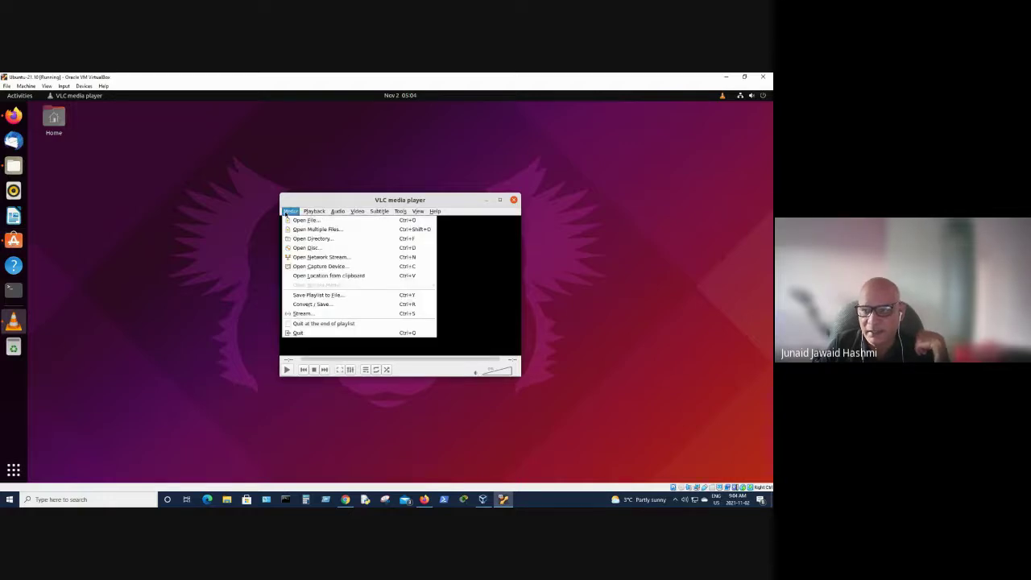
{"action": "left_click", "coordinate": [298, 332]}
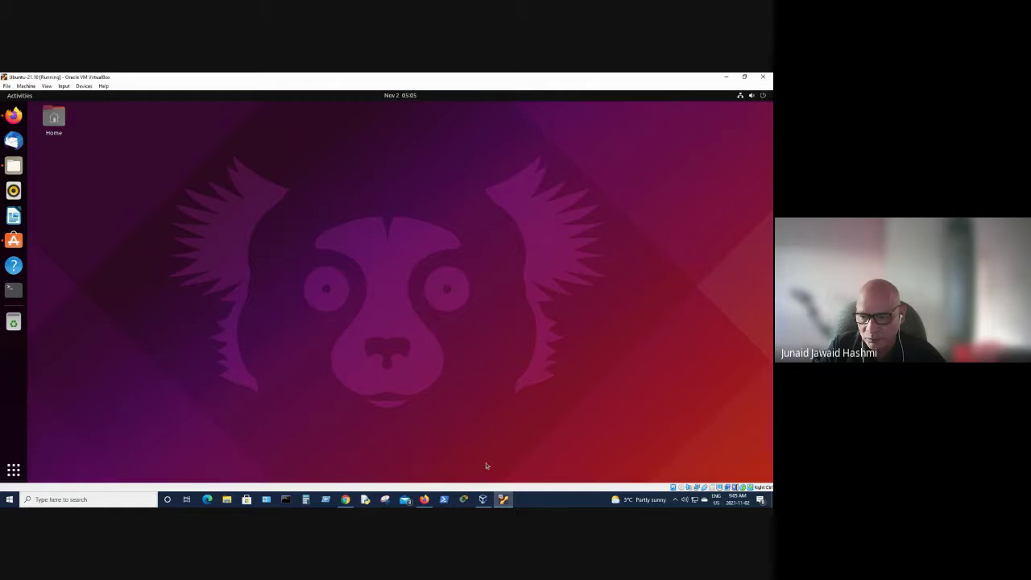
Switch to Firefox, check the Installing Applications section of the Linux Essentials course, return to the Package Management page and close the Ubuntu Desktop Guide
{"action": "left_click", "coordinate": [425, 501]}
{"action": "left_click", "coordinate": [424, 501]}
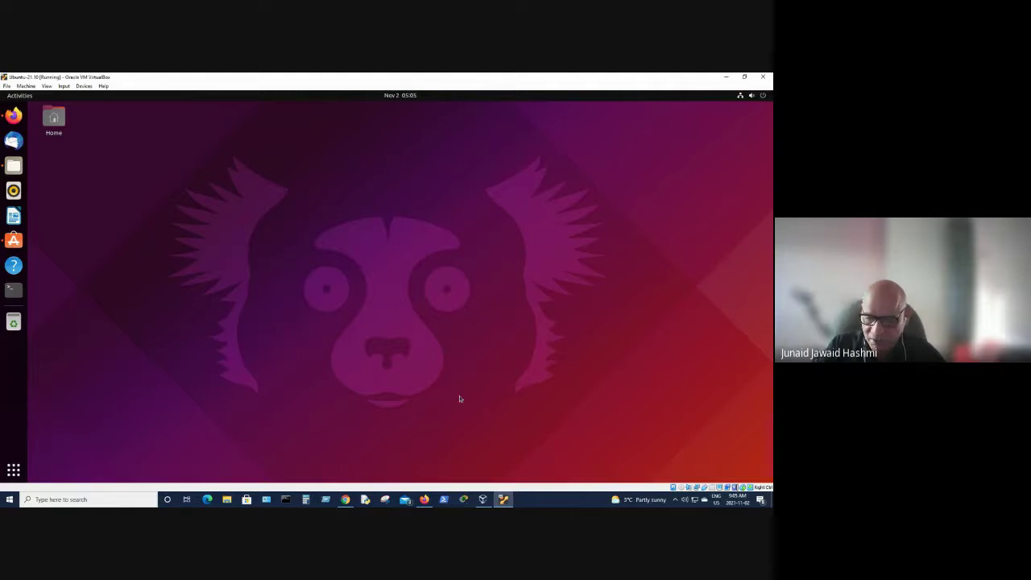
{"action": "left_click", "coordinate": [423, 499]}
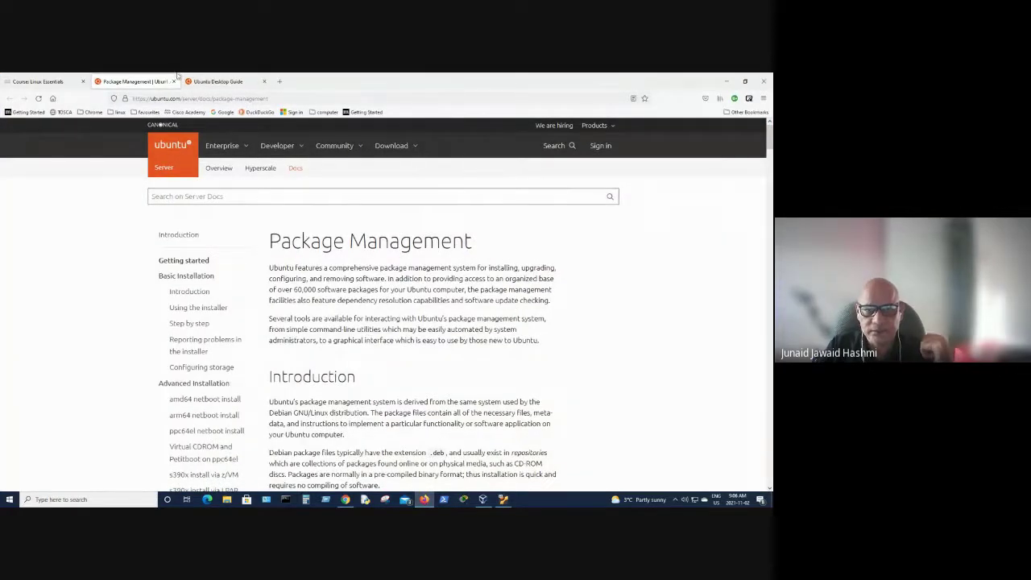
{"action": "left_click", "coordinate": [43, 82]}
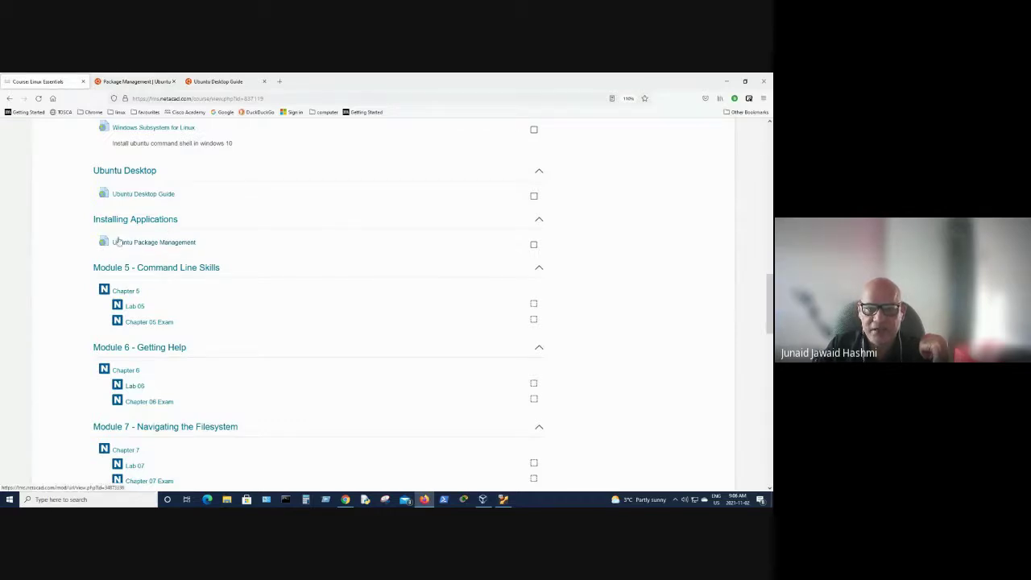
{"action": "left_click", "coordinate": [141, 84]}
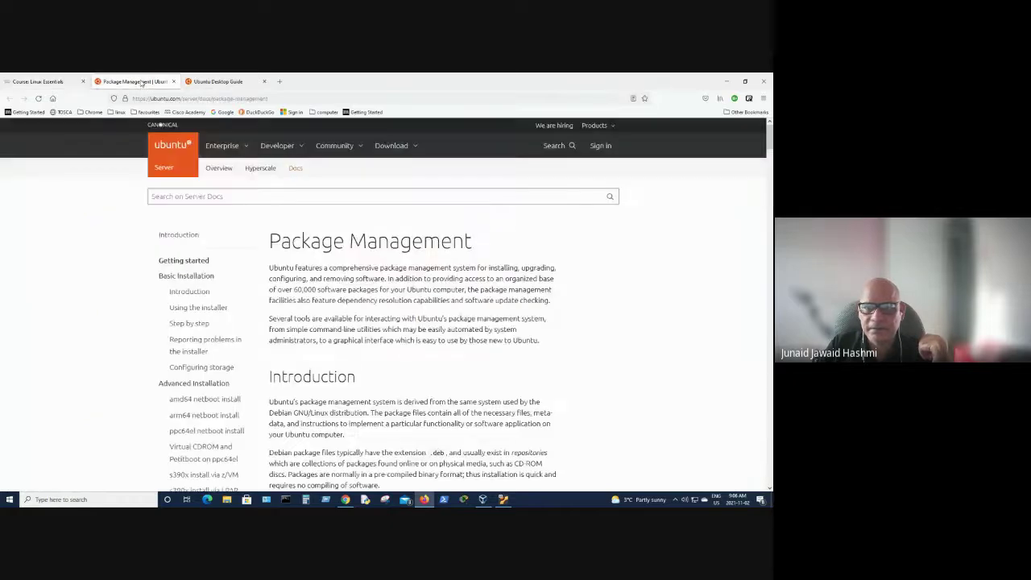
{"action": "left_click", "coordinate": [266, 81]}
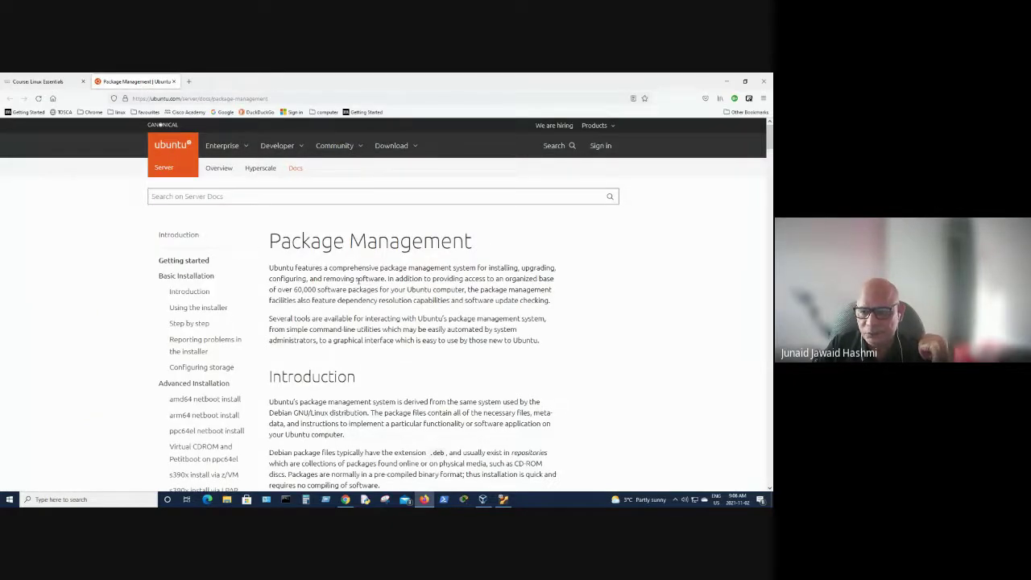
Read the Package Management documentation from its overview through the Introduction on .deb packages and dependencies to the start of the Apt section
{"action": "scroll", "coordinate": [358, 281], "scroll_direction": "down", "scroll_amount": 2}
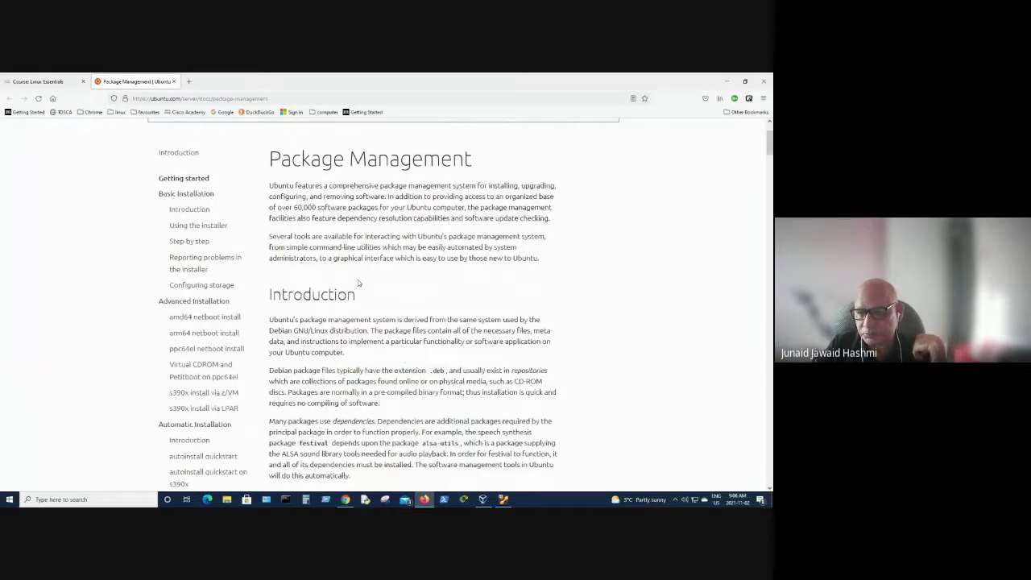
{"action": "scroll", "coordinate": [358, 281], "scroll_direction": "up", "scroll_amount": 2}
{"action": "scroll", "coordinate": [358, 279], "scroll_direction": "down", "scroll_amount": 2}
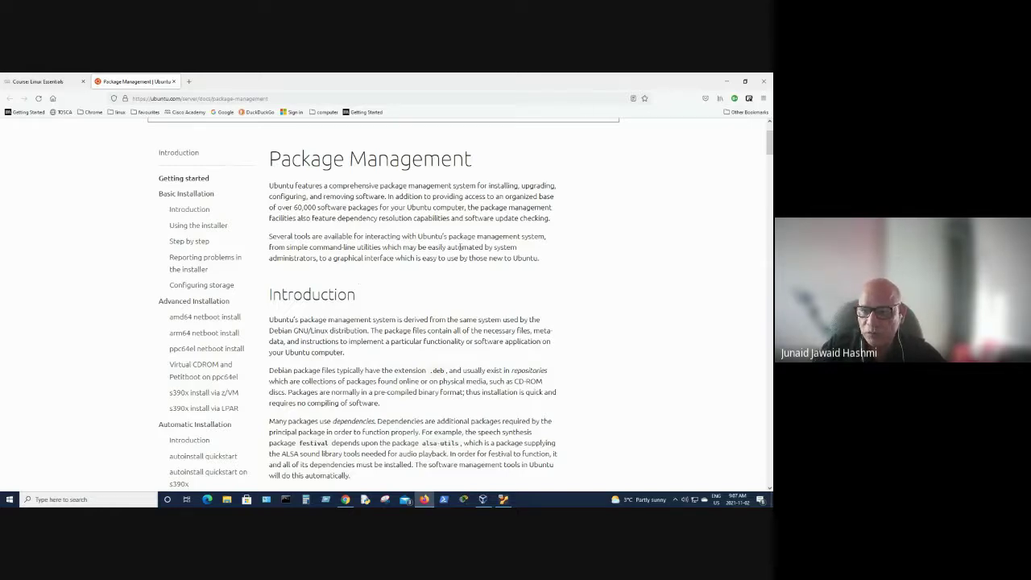
{"action": "scroll", "coordinate": [406, 253], "scroll_direction": "down", "scroll_amount": 2}
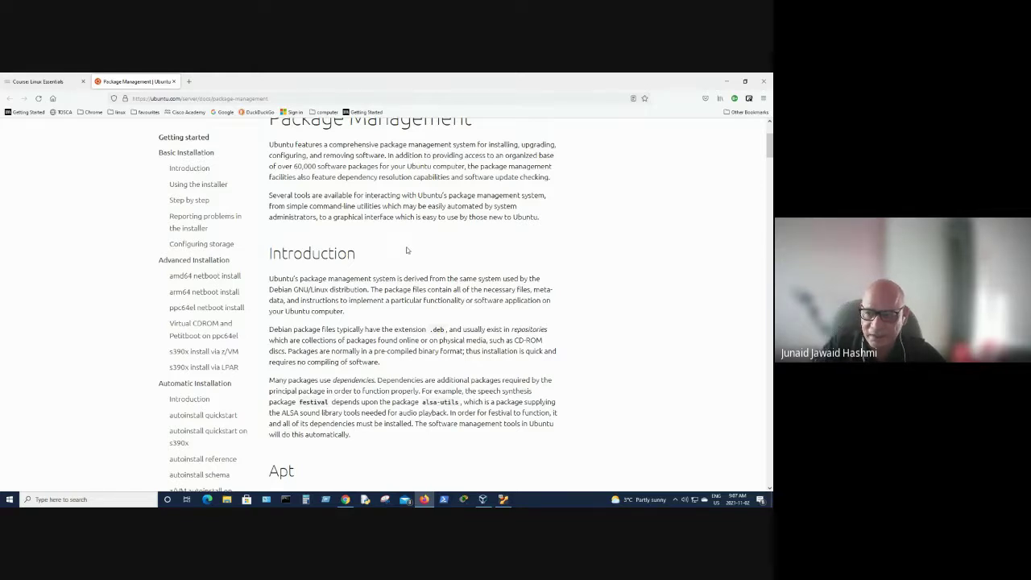
{"action": "scroll", "coordinate": [378, 323], "scroll_direction": "down", "scroll_amount": 1}
{"action": "scroll", "coordinate": [378, 322], "scroll_direction": "down", "scroll_amount": 2}
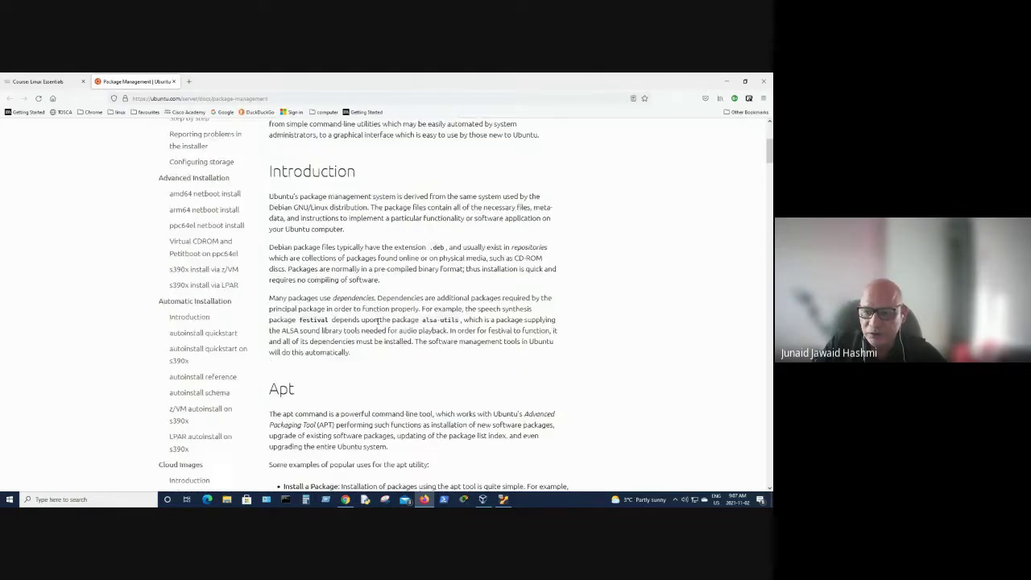
{"action": "scroll", "coordinate": [377, 321], "scroll_direction": "down", "scroll_amount": 1}
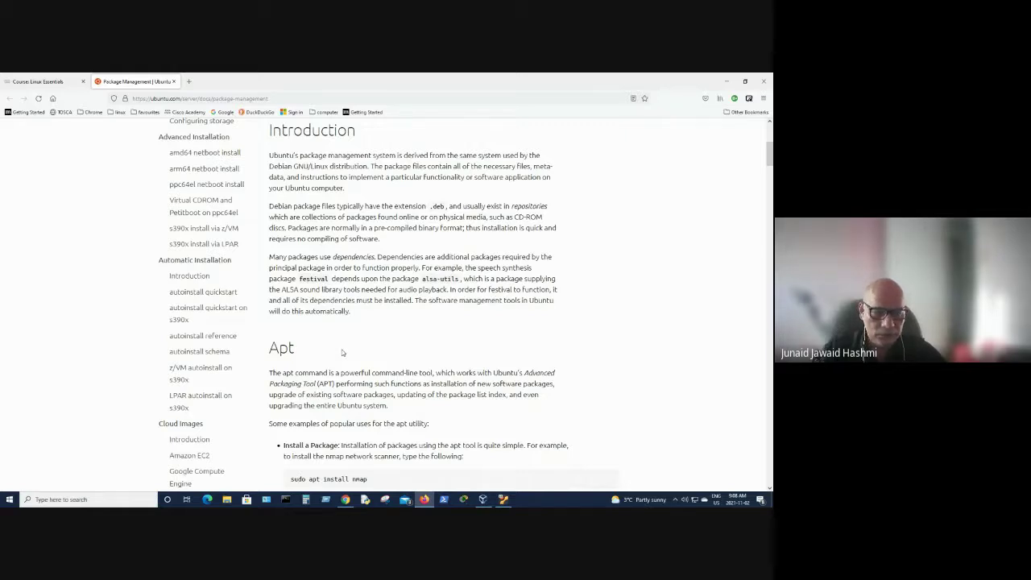
{"action": "scroll", "coordinate": [449, 256], "scroll_direction": "down", "scroll_amount": 1}
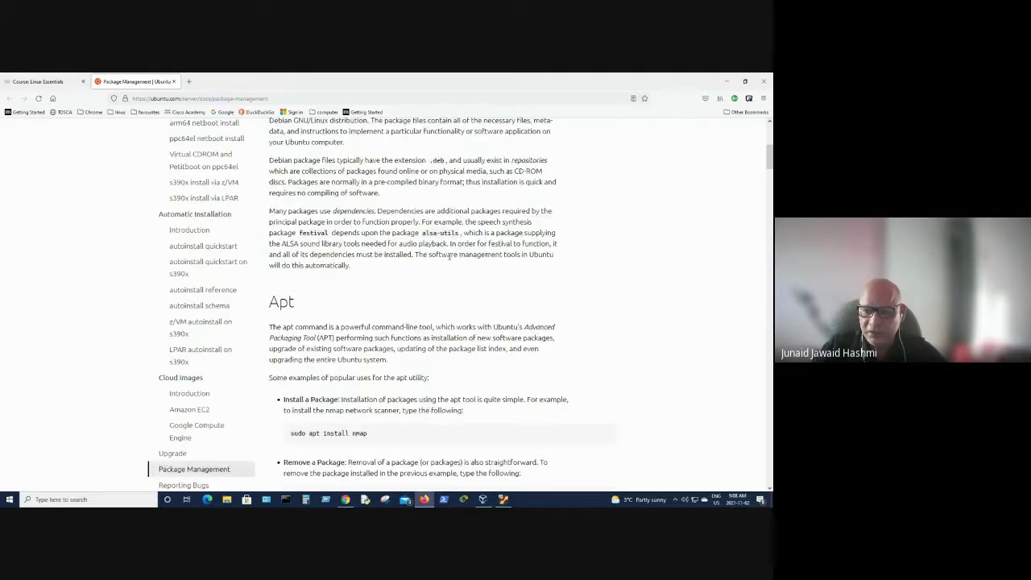
{"action": "scroll", "coordinate": [312, 274], "scroll_direction": "down", "scroll_amount": 1}
{"action": "scroll", "coordinate": [322, 272], "scroll_direction": "up", "scroll_amount": 1}
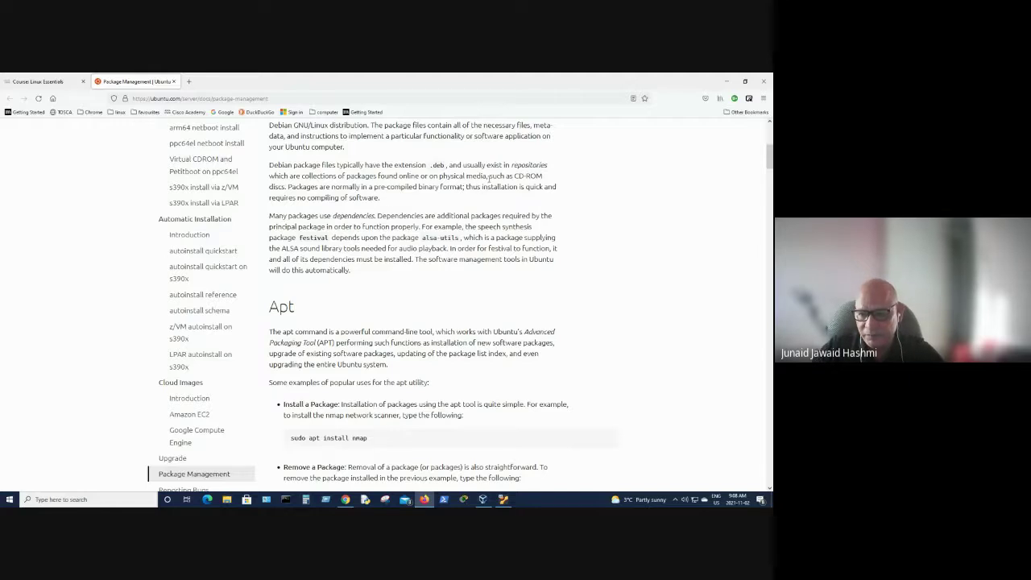
Read the introduction to the Apt section and highlight nmap and apt in the sudo apt install nmap example
{"action": "scroll", "coordinate": [340, 235], "scroll_direction": "down", "scroll_amount": 2}
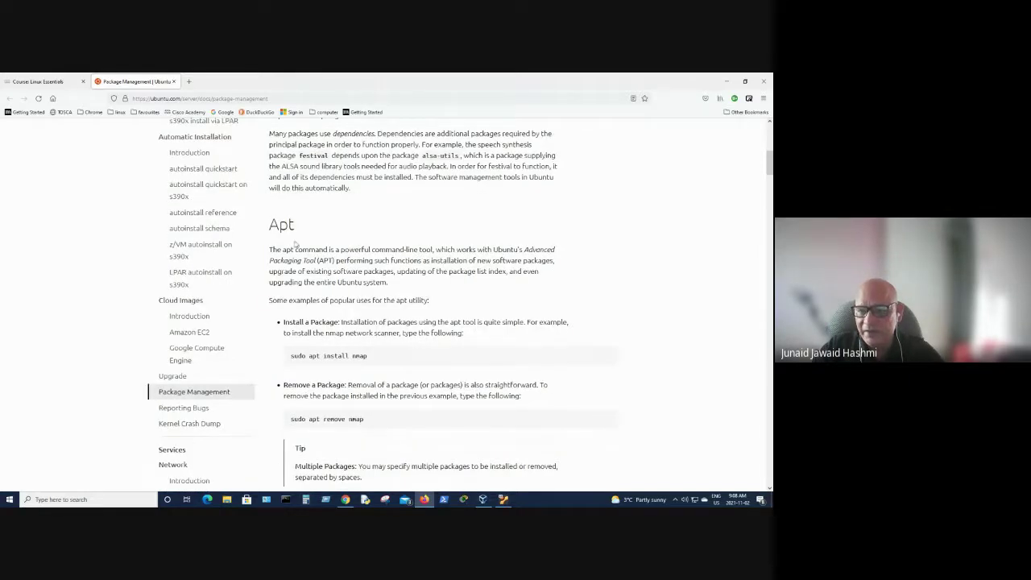
{"action": "scroll", "coordinate": [295, 244], "scroll_direction": "down", "scroll_amount": 2}
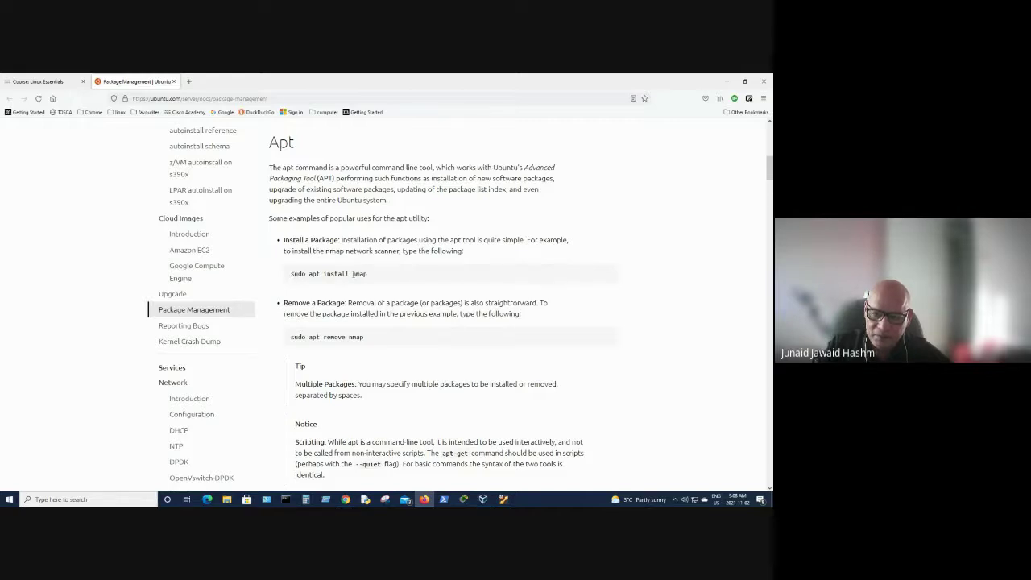
{"action": "left_click_drag", "start_coordinate": [353, 273], "coordinate": [373, 277]}
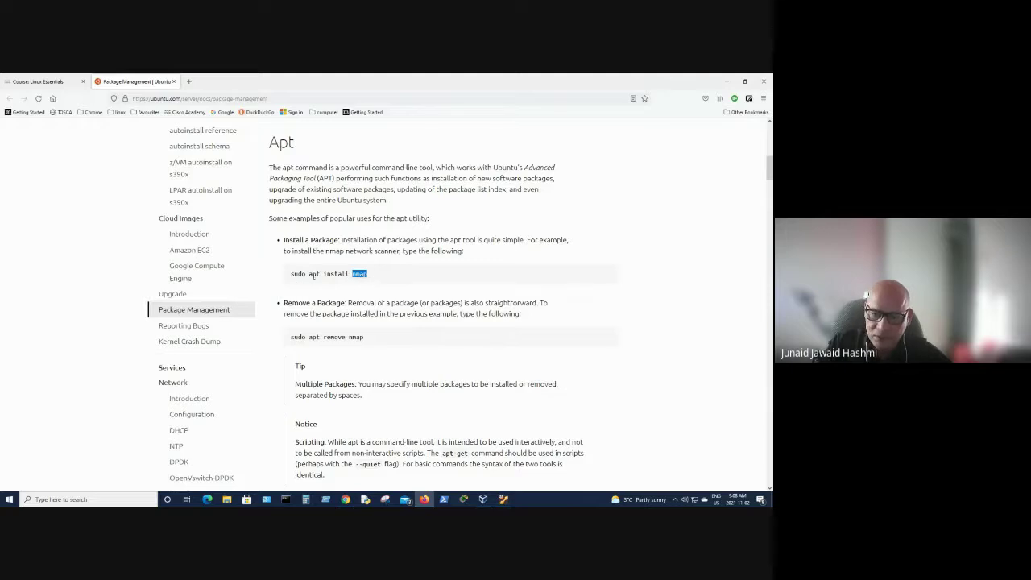
{"action": "left_click_drag", "start_coordinate": [309, 275], "coordinate": [320, 275]}
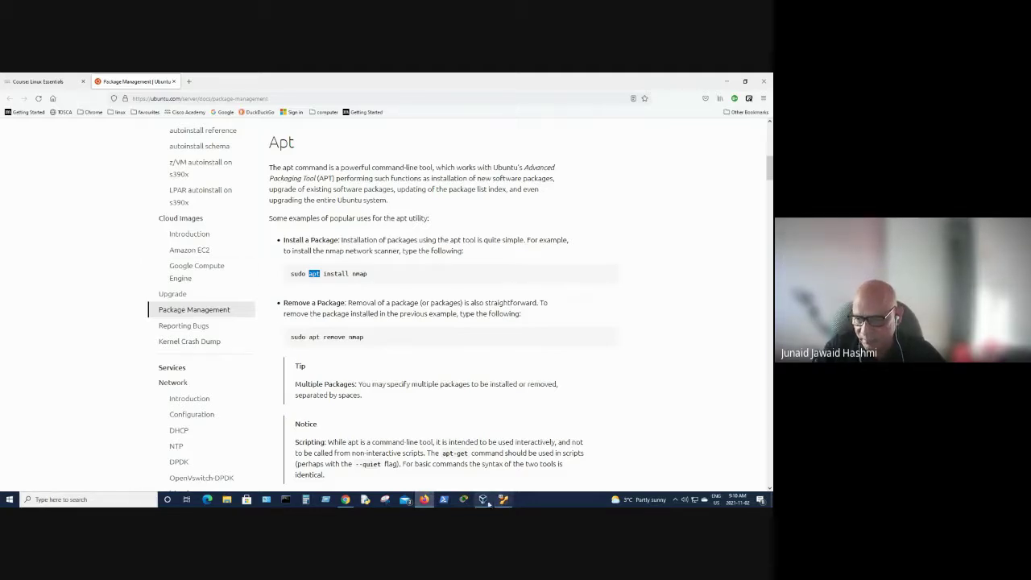
Switch to the Ubuntu 21.10 virtual machine in VirtualBox and bring back the VLC page in Ubuntu Software
{"action": "left_click", "coordinate": [346, 500]}
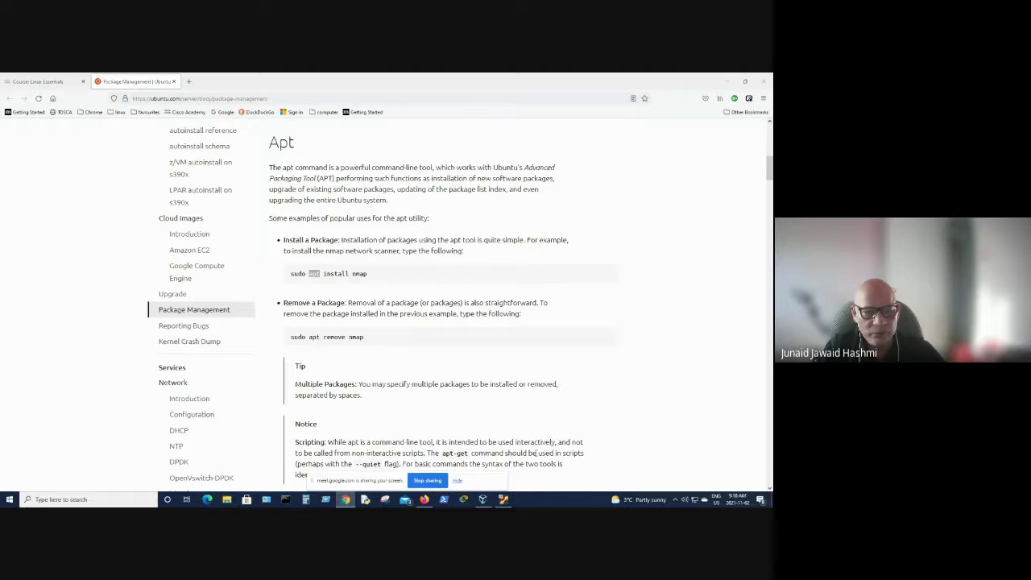
{"action": "left_click", "coordinate": [725, 82]}
{"action": "left_click", "coordinate": [725, 81]}
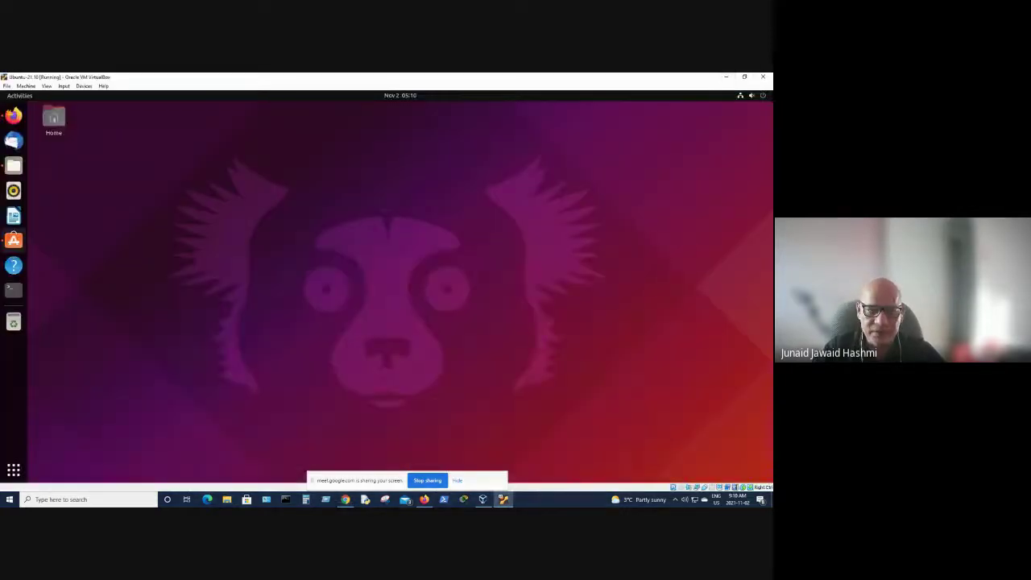
{"action": "left_click", "coordinate": [13, 240]}
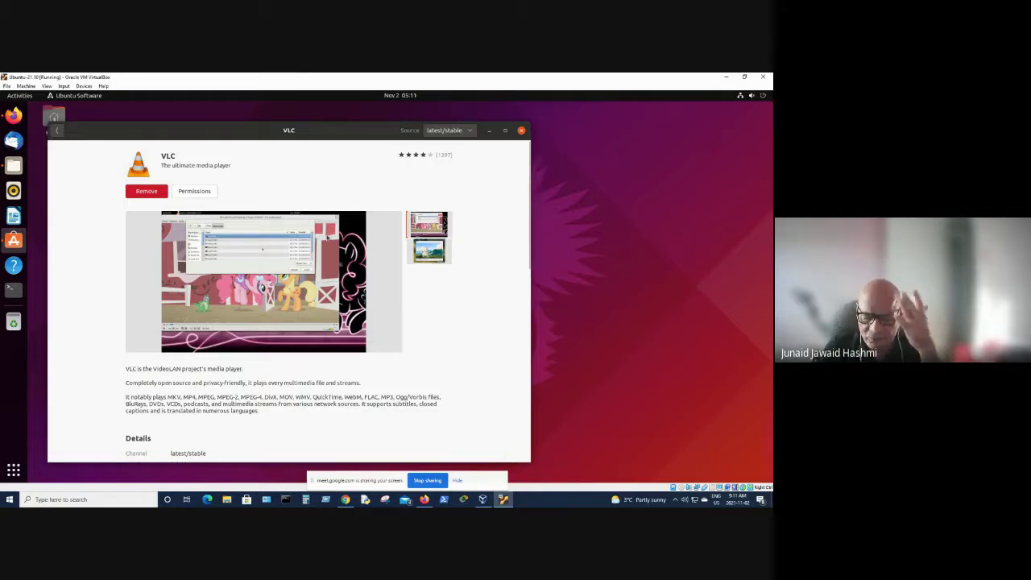
Remove VLC, confirm the removal and authorise it with the account password
{"action": "left_click", "coordinate": [141, 194]}
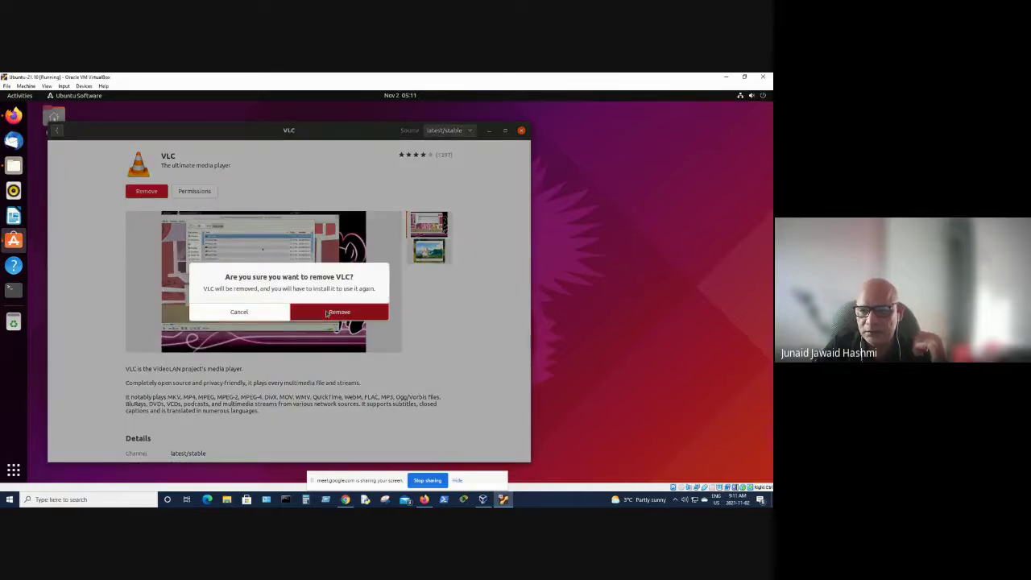
{"action": "left_click", "coordinate": [327, 313]}
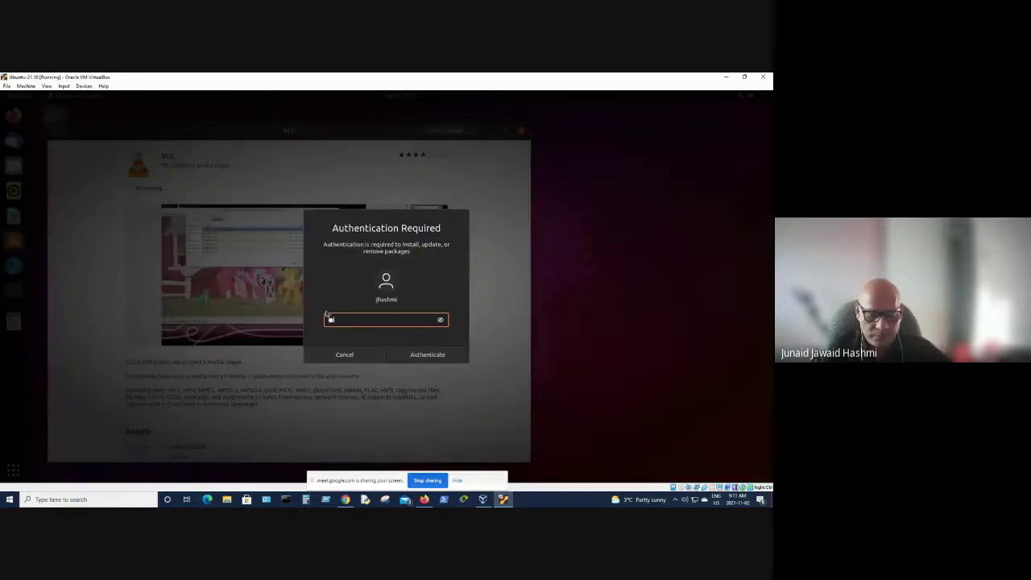
{"action": "type", "text": "*******"}
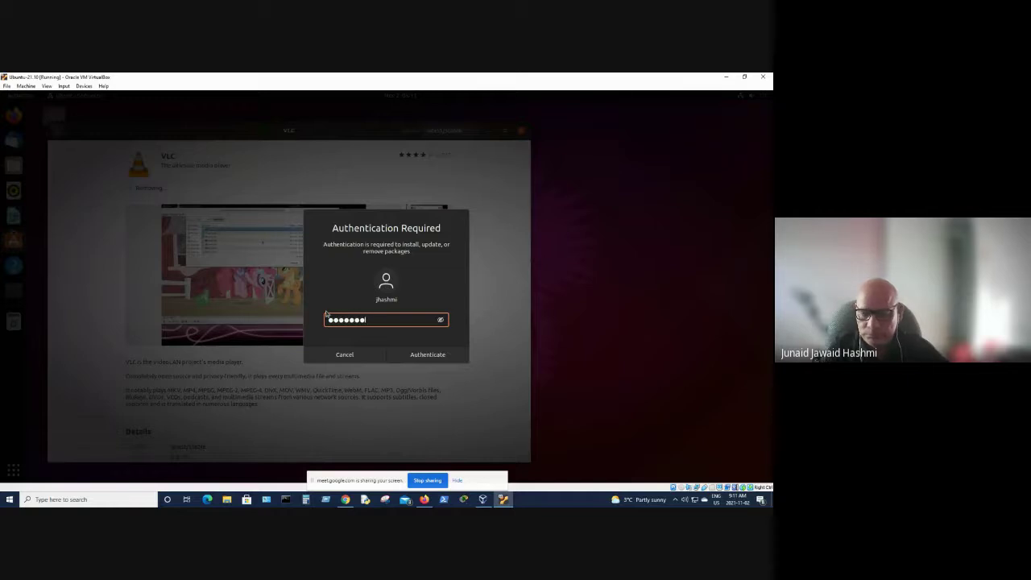
{"action": "key", "text": "Return"}
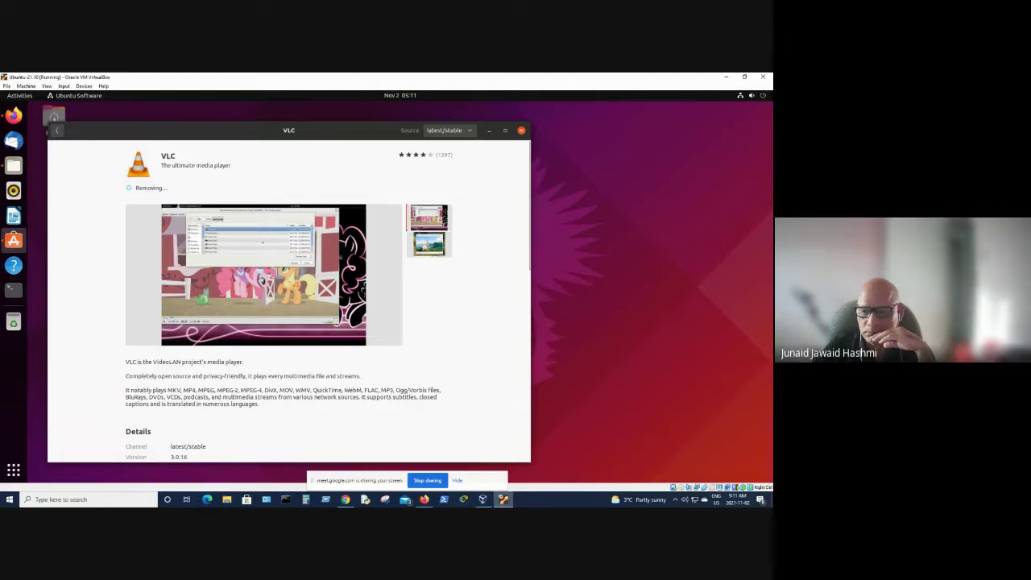
Hide the screen-sharing notice, then close Ubuntu Software and Firefox's Library window of downloads in the virtual machine
{"action": "left_click", "coordinate": [456, 481]}
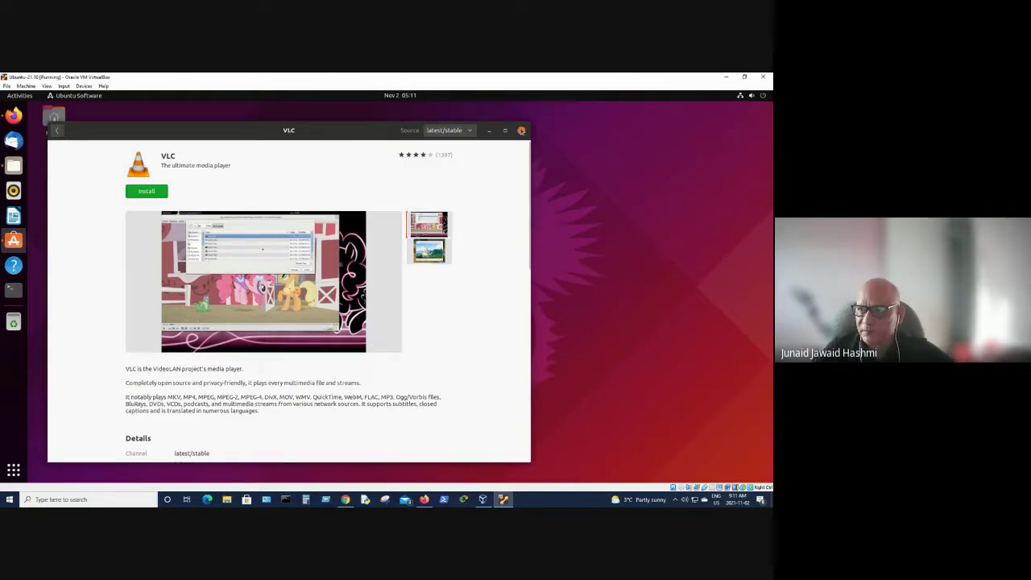
{"action": "left_click", "coordinate": [521, 130]}
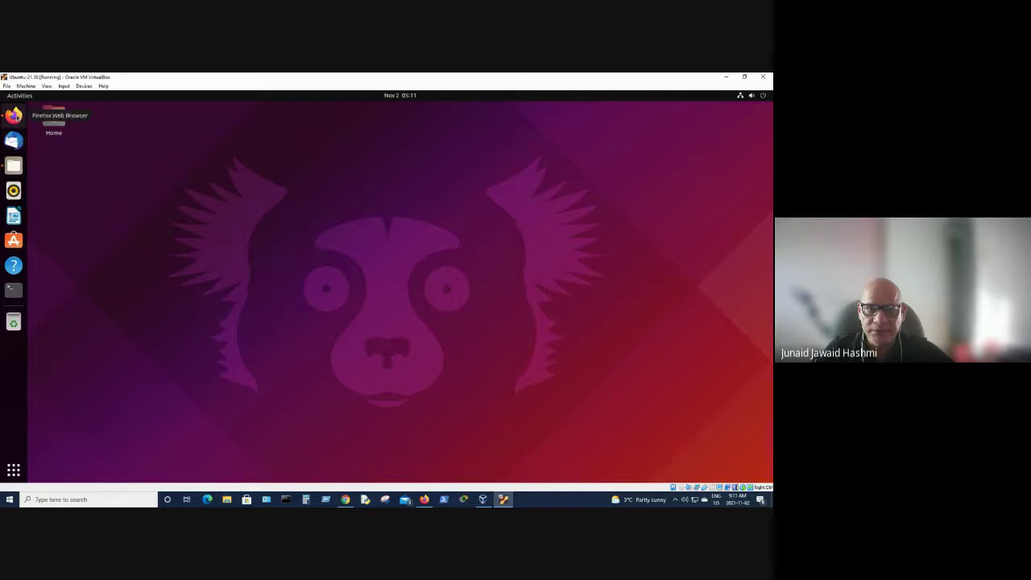
{"action": "left_click", "coordinate": [14, 115]}
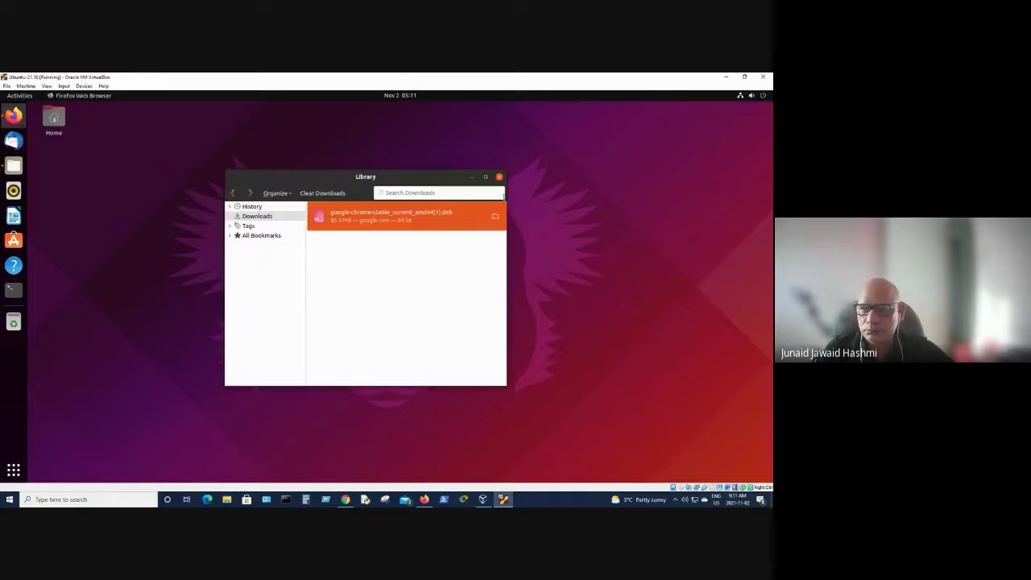
{"action": "left_click", "coordinate": [499, 177]}
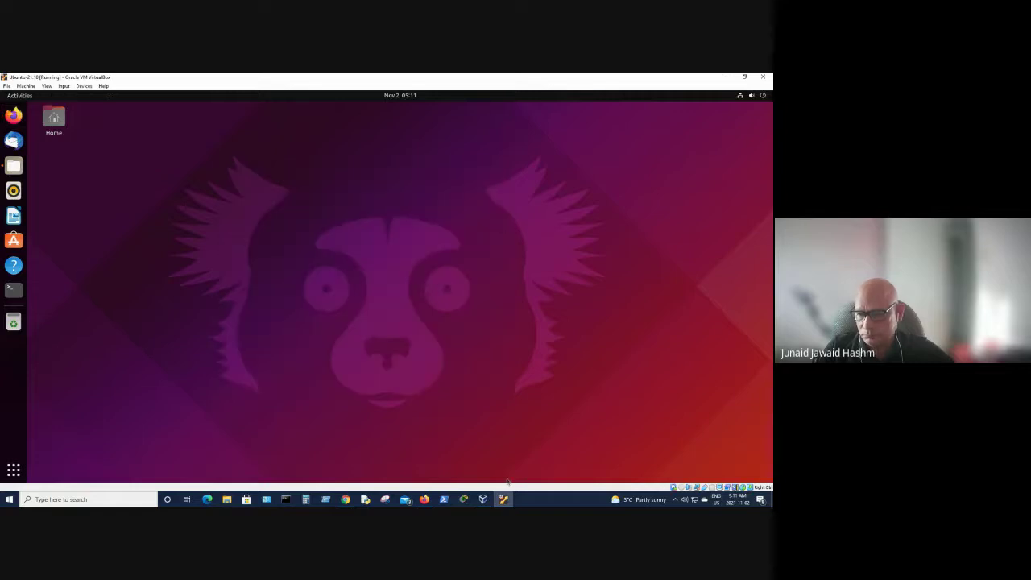
Switch to the Package Management page in the host's Firefox and shrink its window to about half the screen's width
{"action": "left_click", "coordinate": [425, 500]}
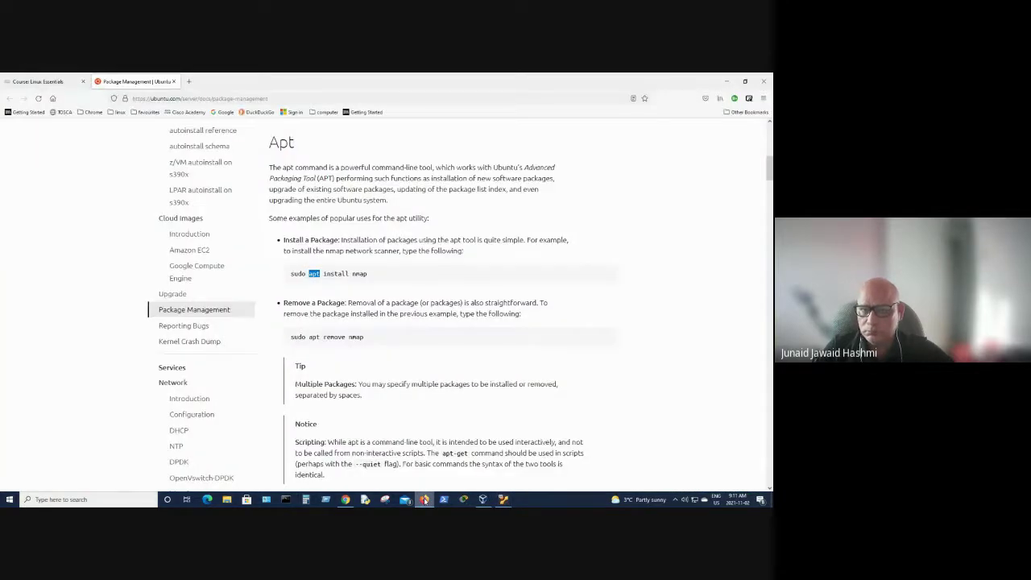
{"action": "left_click", "coordinate": [765, 80]}
{"action": "left_click_drag", "start_coordinate": [322, 166], "coordinate": [538, 122]}
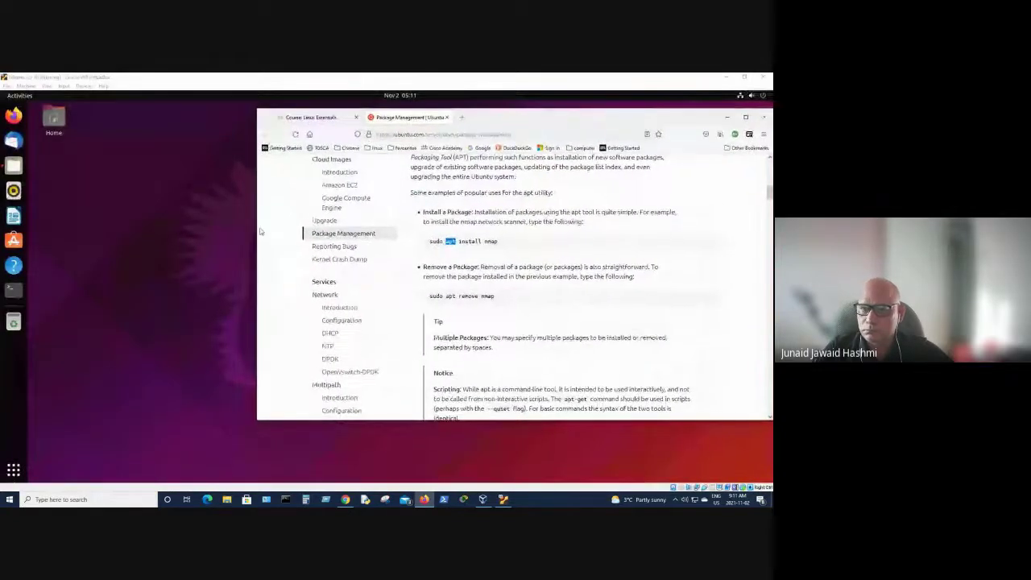
{"action": "left_click_drag", "start_coordinate": [254, 228], "coordinate": [412, 233]}
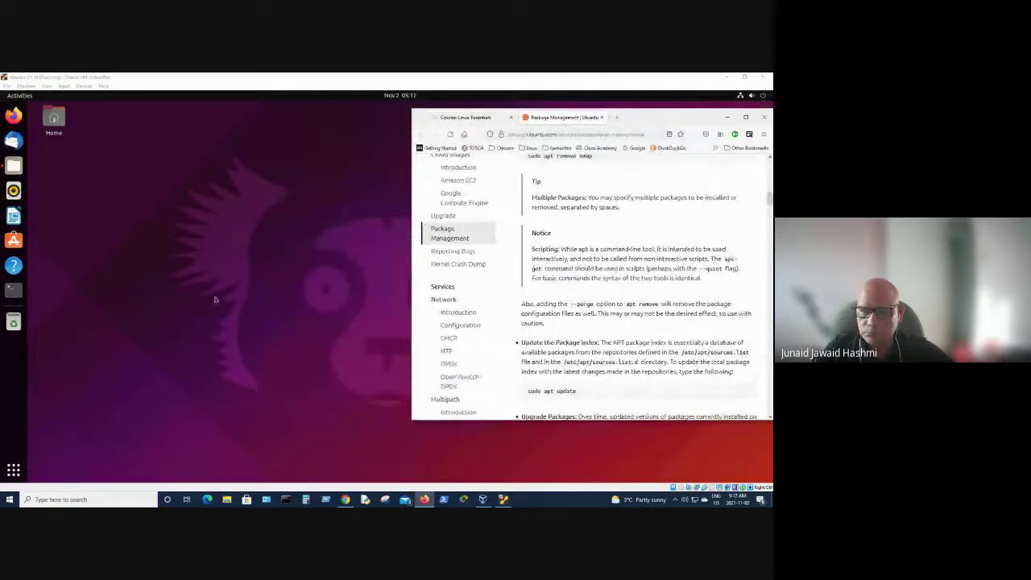
Open a Terminal in Ubuntu and resize the virtual machine window so it sits side by side with the documentation
{"action": "left_click", "coordinate": [14, 290]}
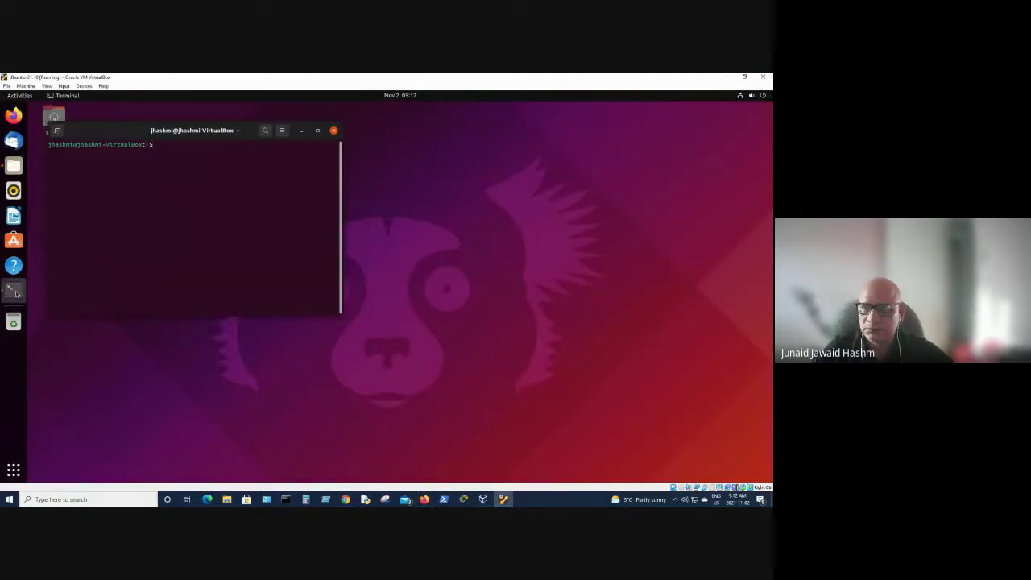
{"action": "left_click", "coordinate": [744, 77]}
{"action": "left_click", "coordinate": [744, 81]}
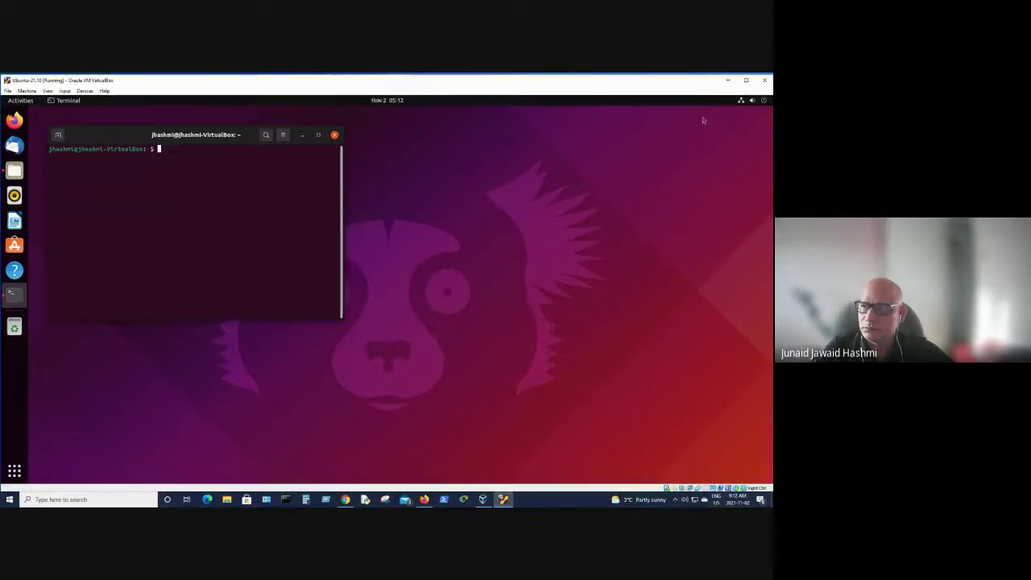
{"action": "left_click_drag", "start_coordinate": [612, 84], "coordinate": [580, 85]}
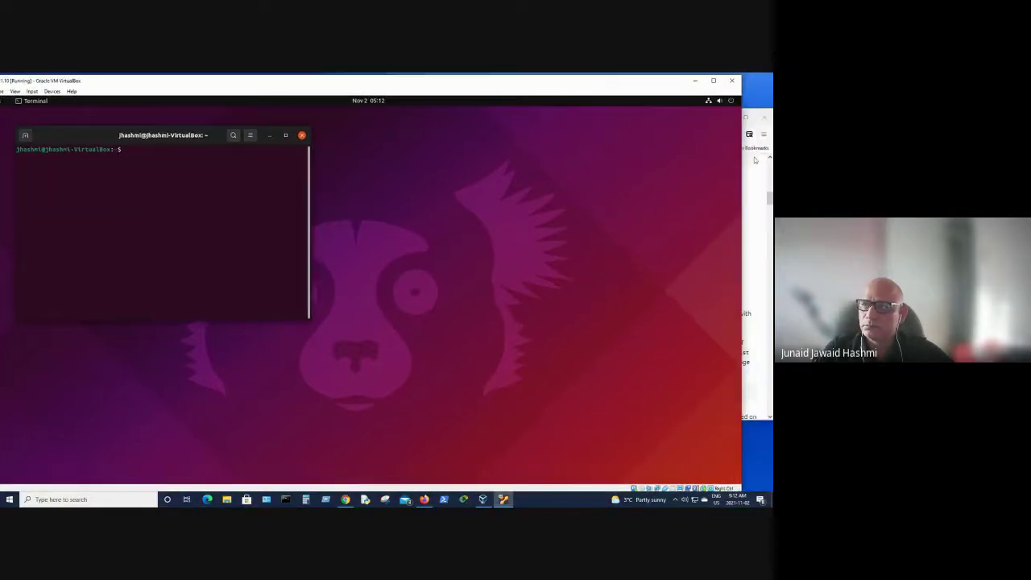
{"action": "left_click_drag", "start_coordinate": [740, 165], "coordinate": [397, 199]}
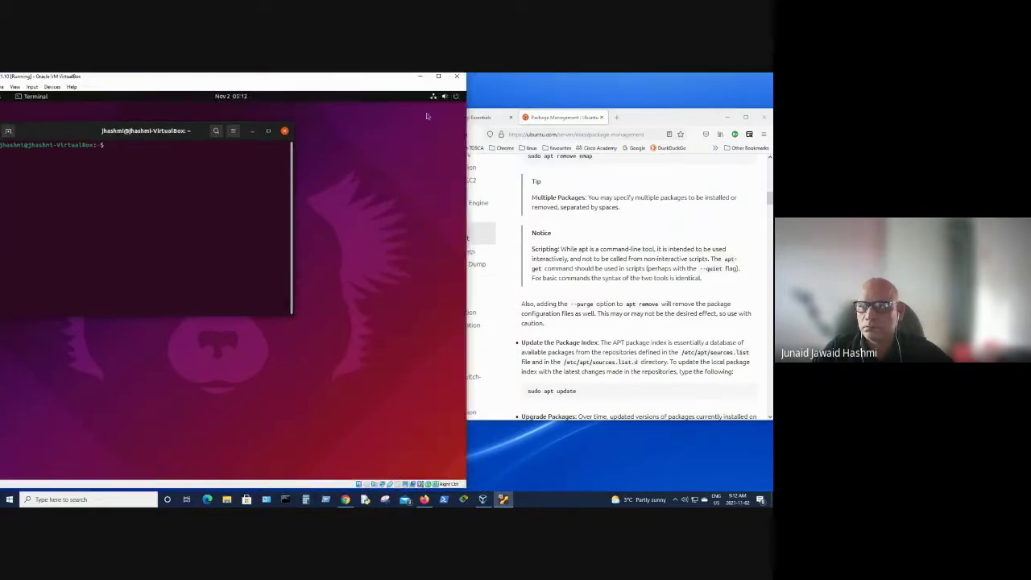
{"action": "left_click_drag", "start_coordinate": [658, 121], "coordinate": [686, 87]}
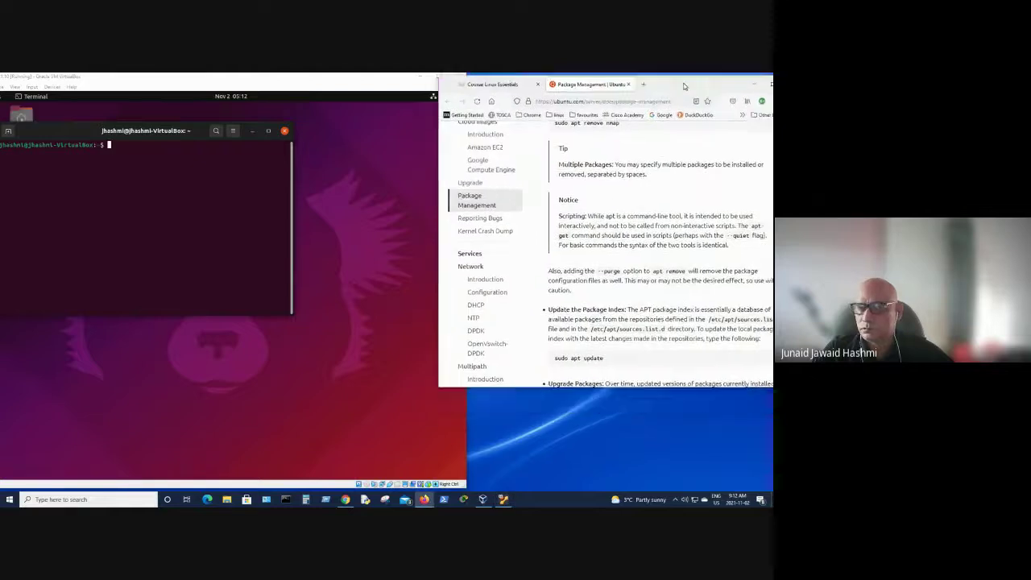
{"action": "left_click", "coordinate": [323, 83]}
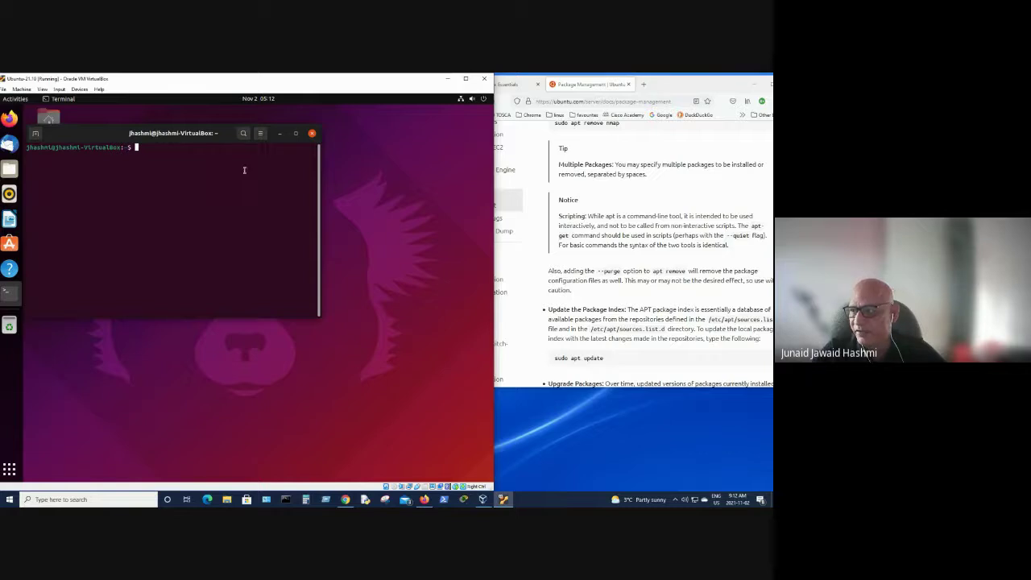
Review the documentation's apt examples, try to install VLC with apt install vlc, and list the home directory with ls
{"action": "scroll", "coordinate": [596, 233], "scroll_direction": "down", "scroll_amount": 3}
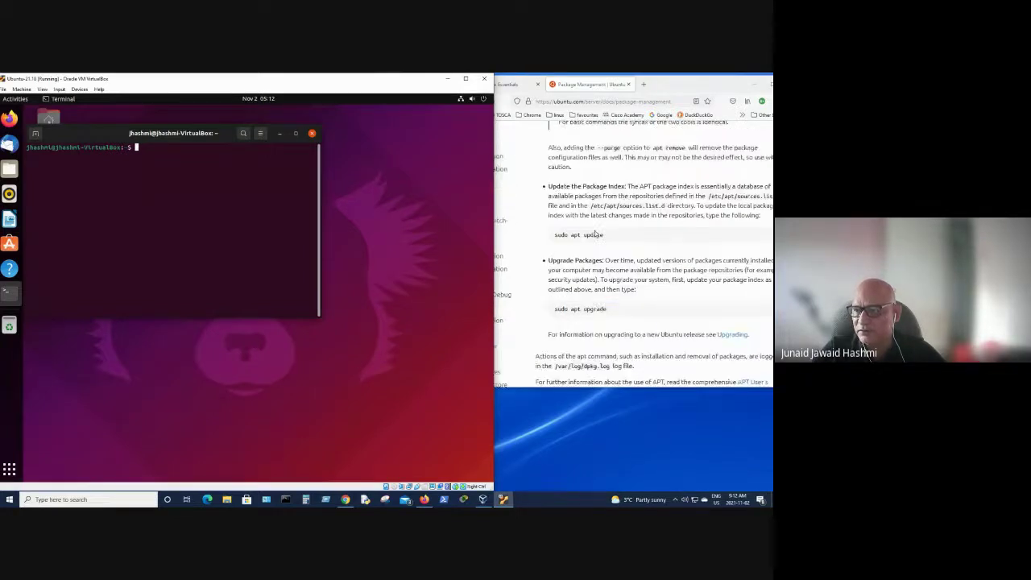
{"action": "scroll", "coordinate": [596, 234], "scroll_direction": "down", "scroll_amount": 1}
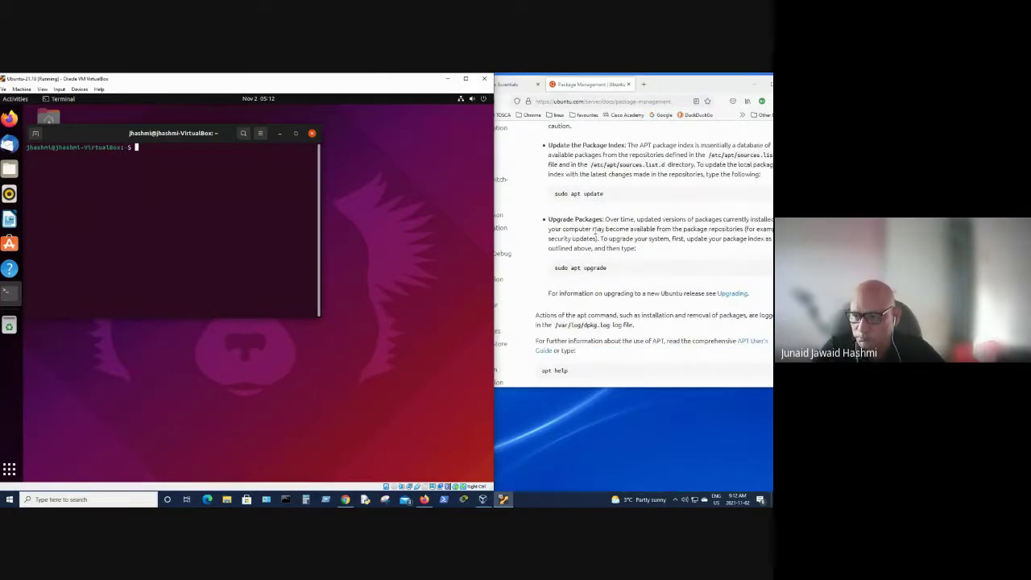
{"action": "scroll", "coordinate": [596, 234], "scroll_direction": "up", "scroll_amount": 12}
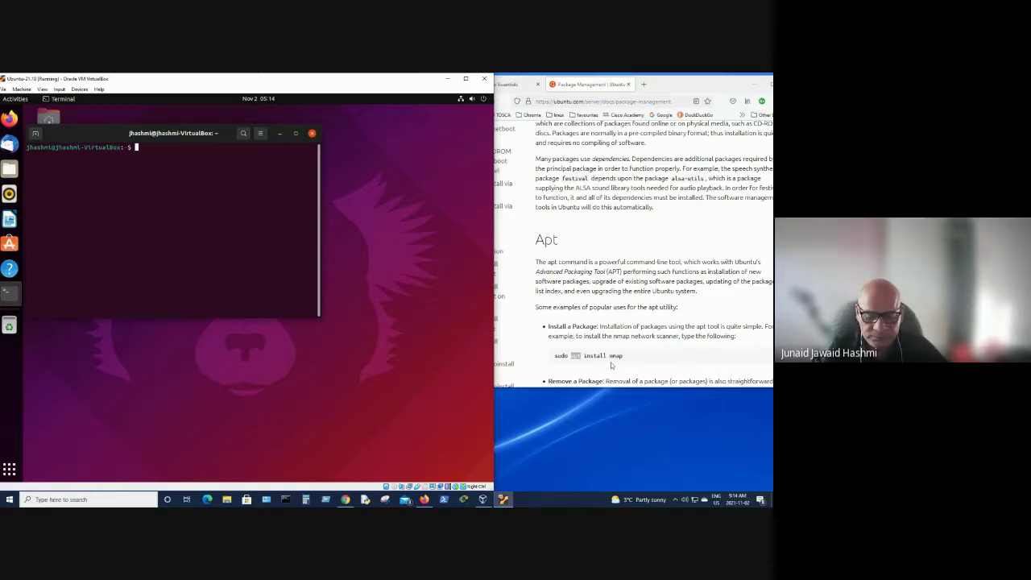
{"action": "type", "text": "apt i"}
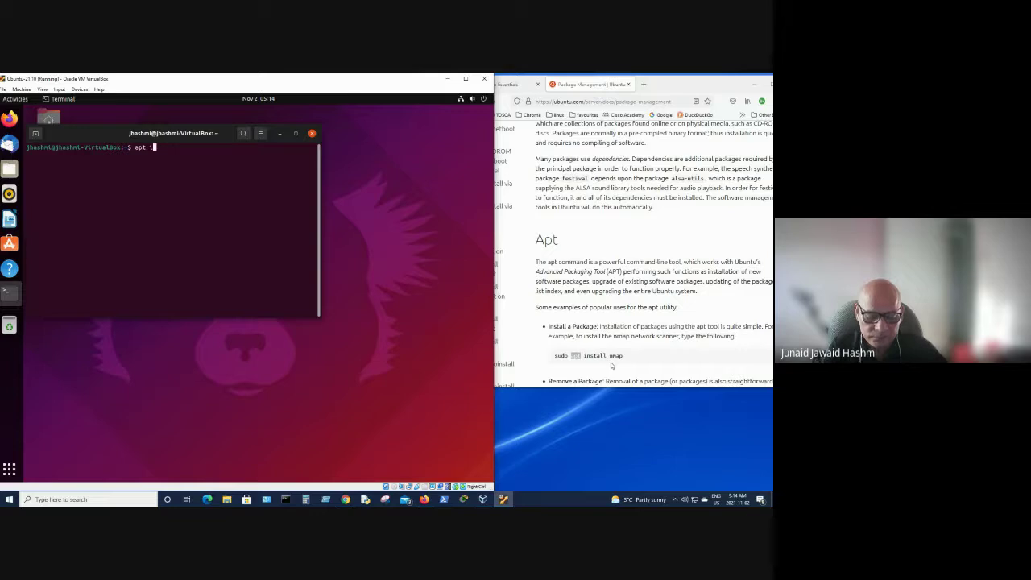
{"action": "type", "text": "nstall"}
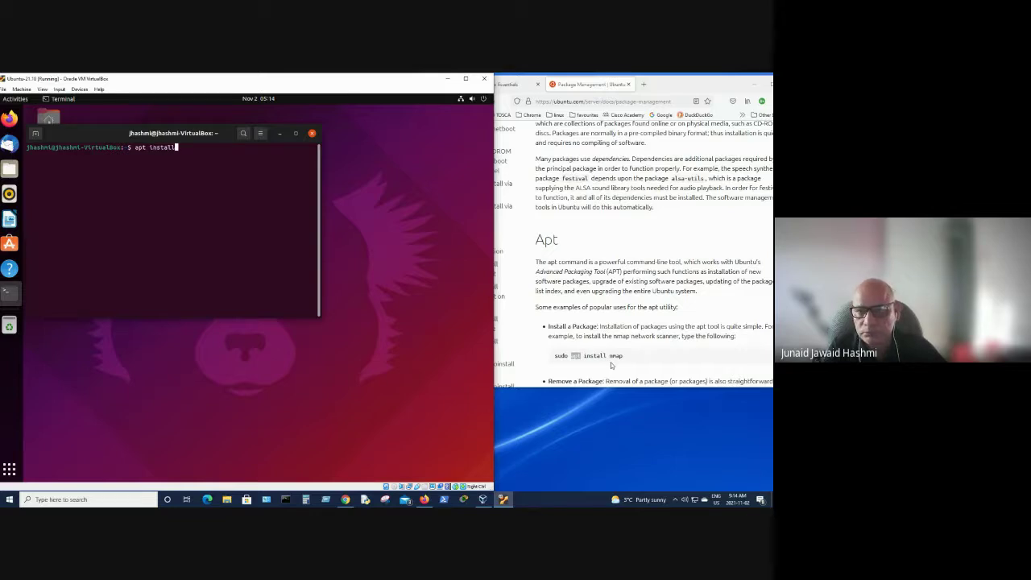
{"action": "type", "text": " vlc"}
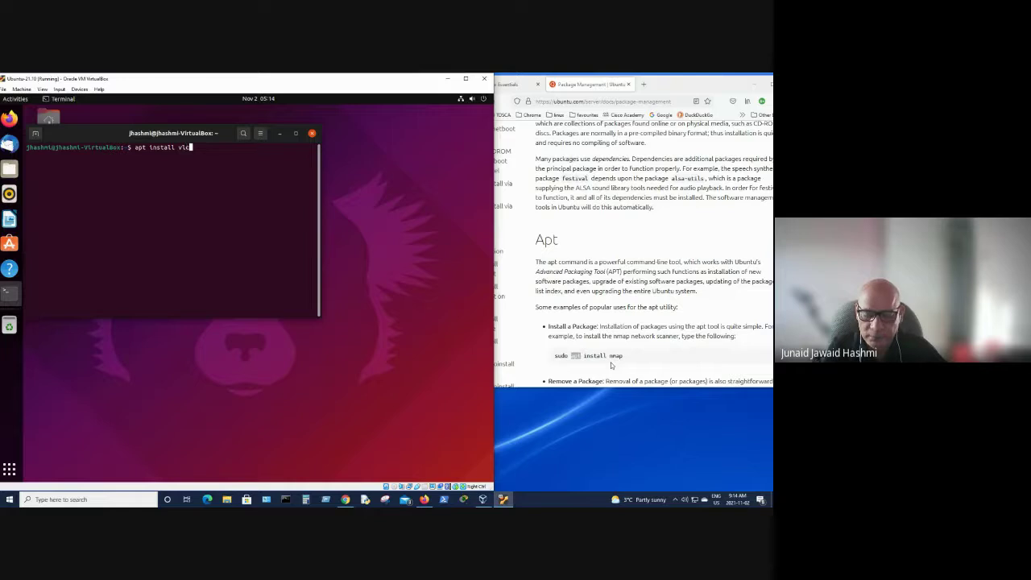
{"action": "key", "text": "Return"}
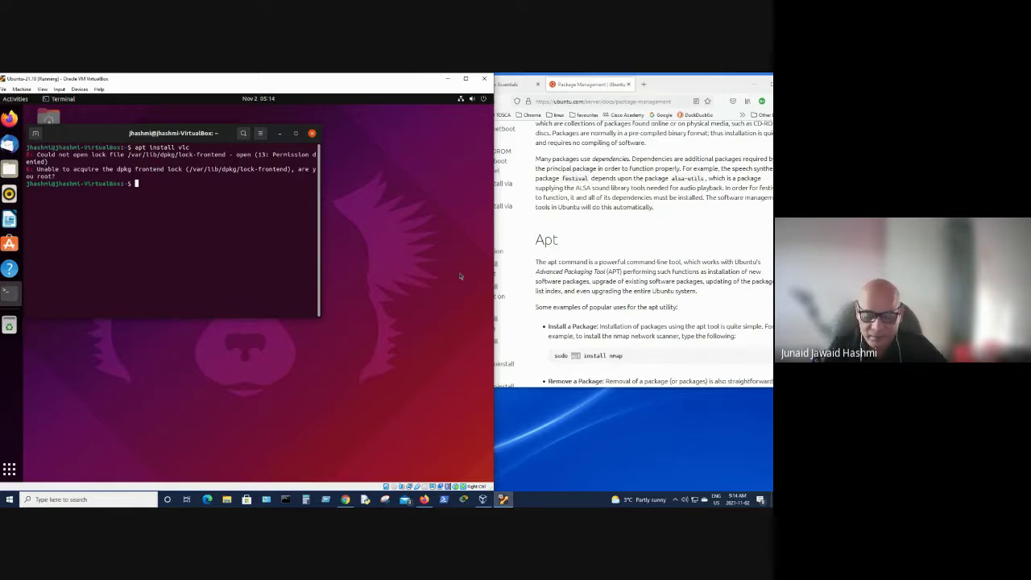
{"action": "type", "text": "ls"}
{"action": "key", "text": "Return"}
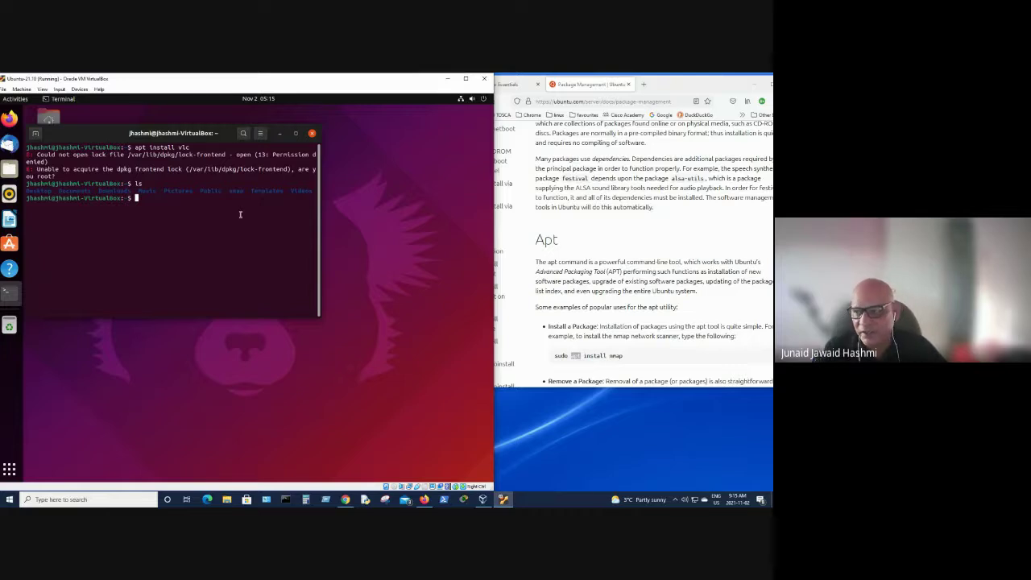
Review the documentation's apt sections on installing and removing packages, updating the package index and upgrading, and glance at the Aptitude section
{"action": "scroll", "coordinate": [629, 269], "scroll_direction": "down", "scroll_amount": 8}
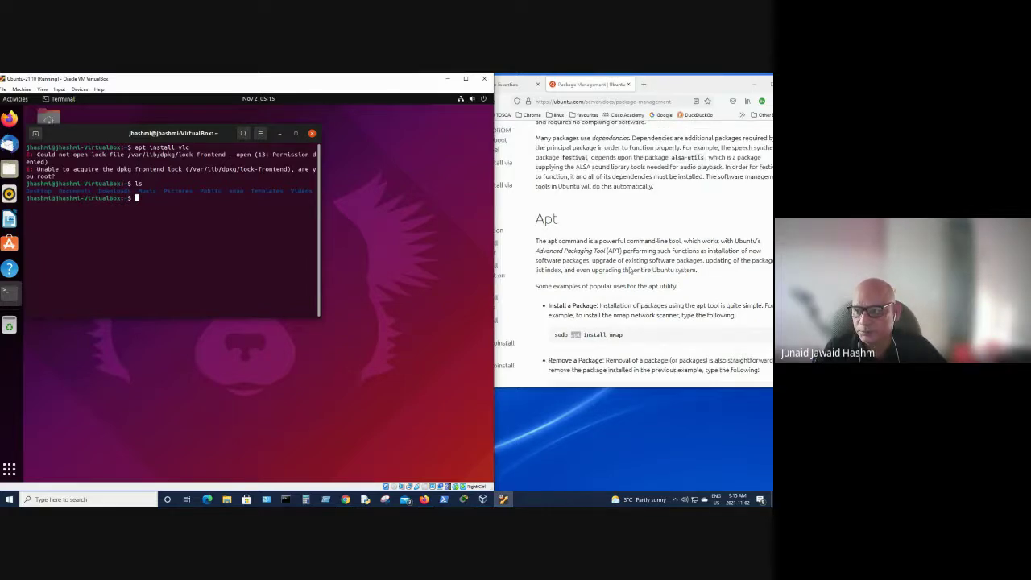
{"action": "scroll", "coordinate": [628, 268], "scroll_direction": "up", "scroll_amount": 8}
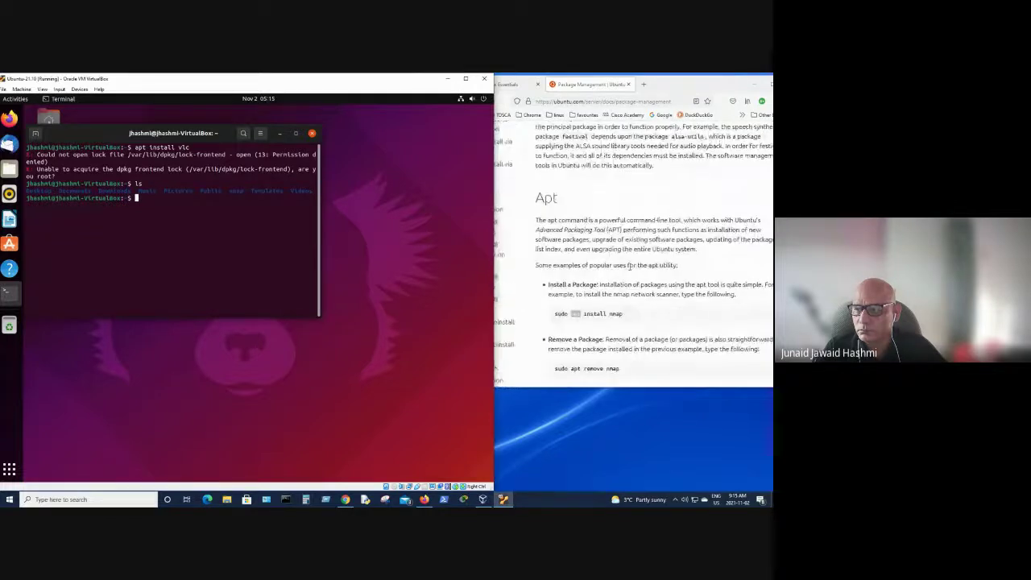
{"action": "scroll", "coordinate": [629, 267], "scroll_direction": "down", "scroll_amount": 2}
{"action": "scroll", "coordinate": [630, 268], "scroll_direction": "down", "scroll_amount": 10}
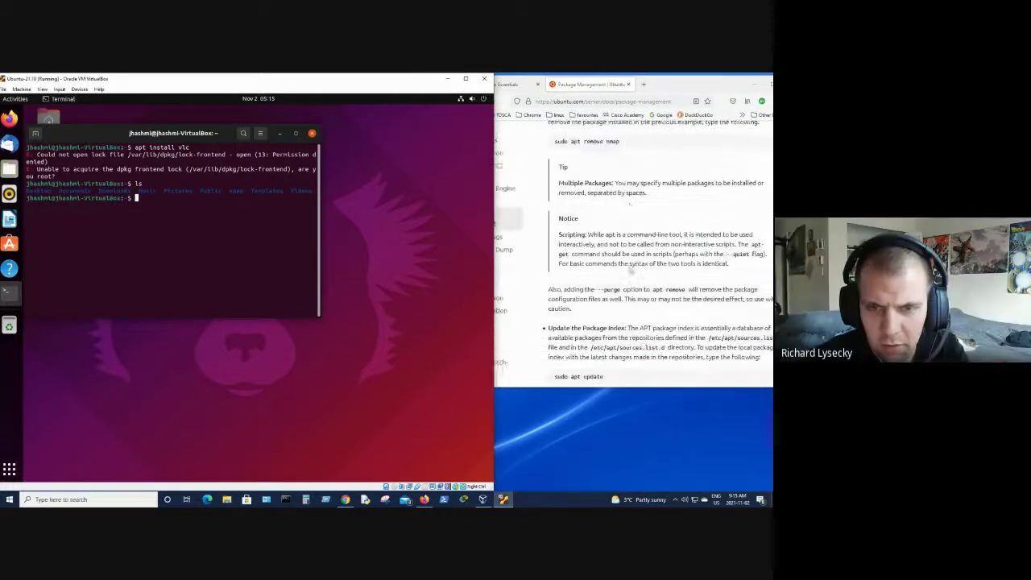
{"action": "scroll", "coordinate": [630, 268], "scroll_direction": "up", "scroll_amount": 1}
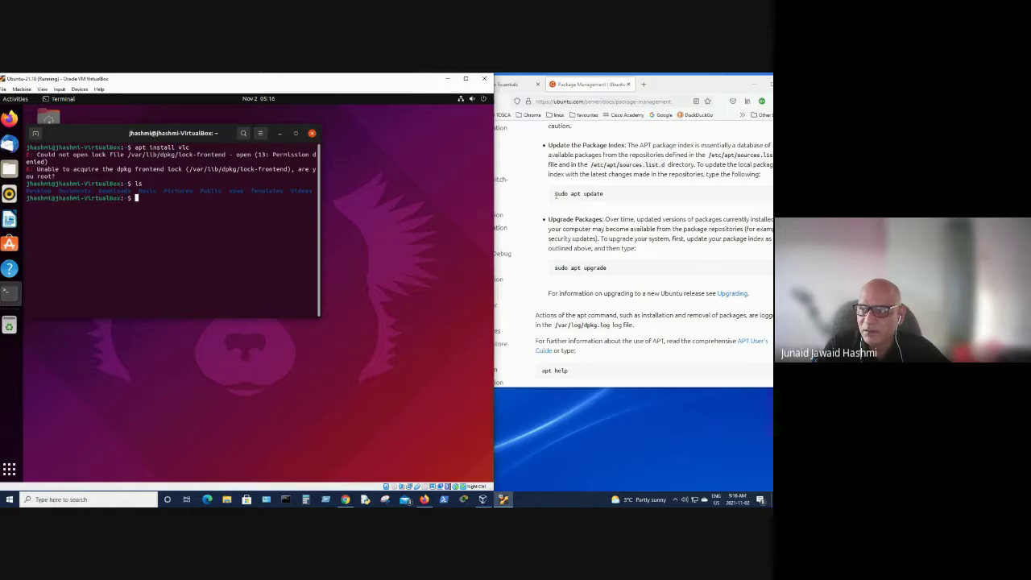
{"action": "left_click_drag", "start_coordinate": [555, 195], "coordinate": [610, 199]}
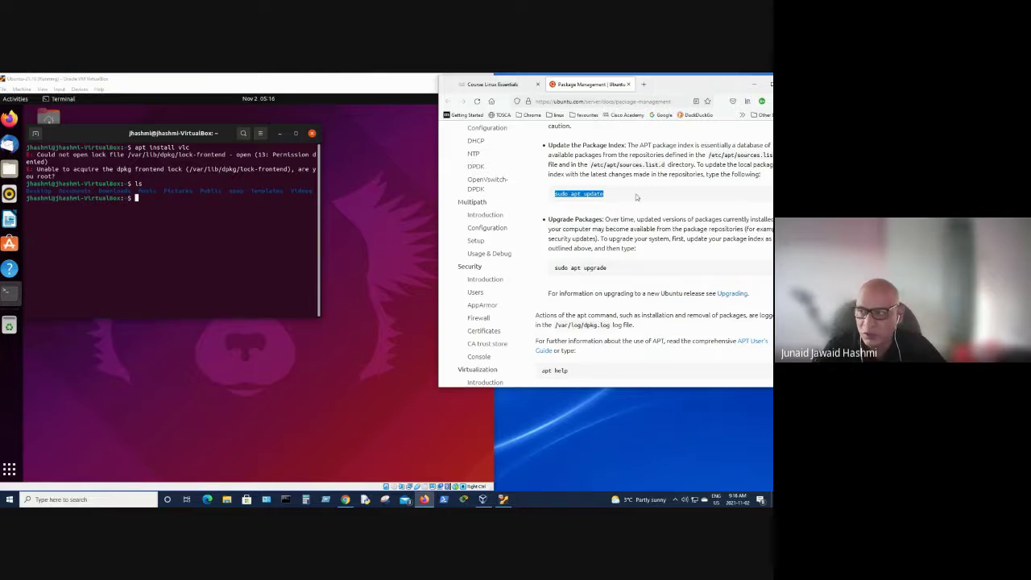
{"action": "left_click", "coordinate": [623, 204]}
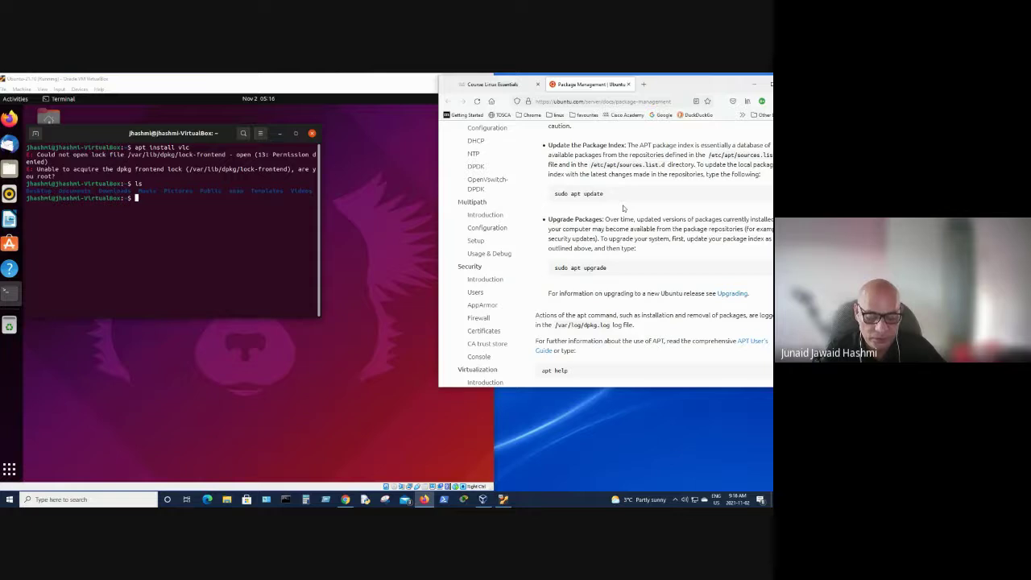
{"action": "scroll", "coordinate": [622, 207], "scroll_direction": "down", "scroll_amount": 5}
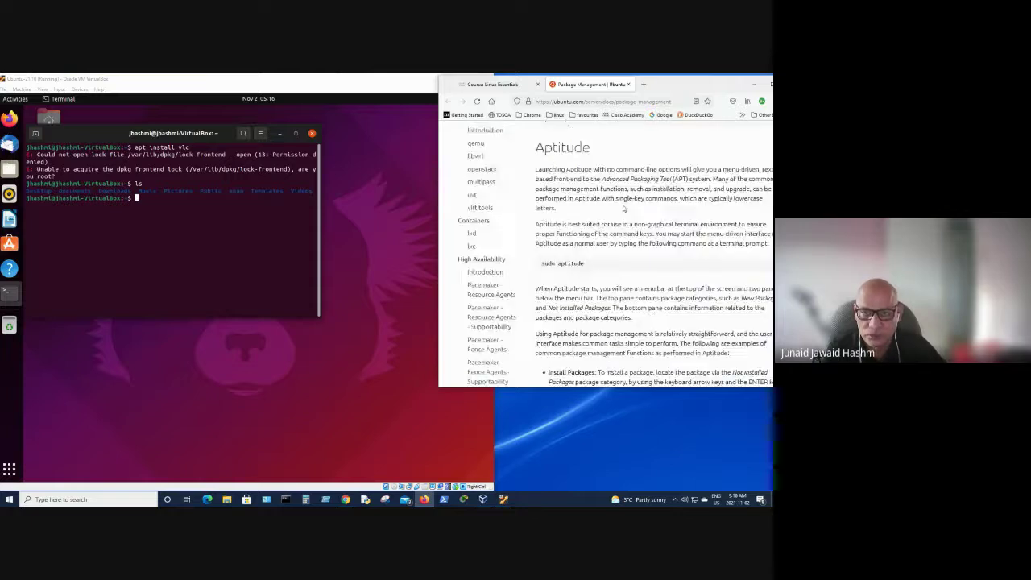
Update the package index in the terminal with sudo apt update, entering the account's sudo password
{"action": "left_click", "coordinate": [137, 199]}
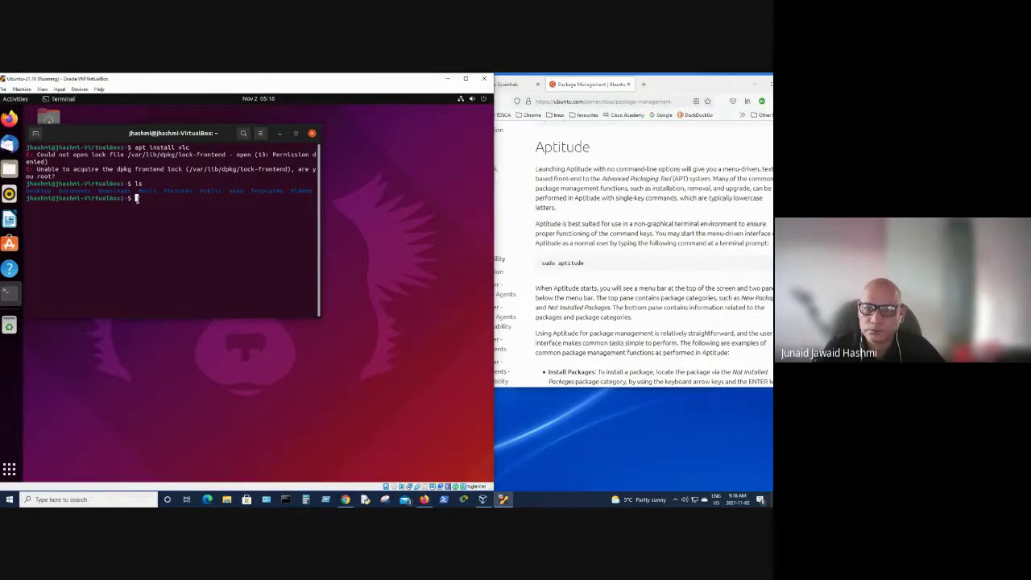
{"action": "type", "text": "sudo"}
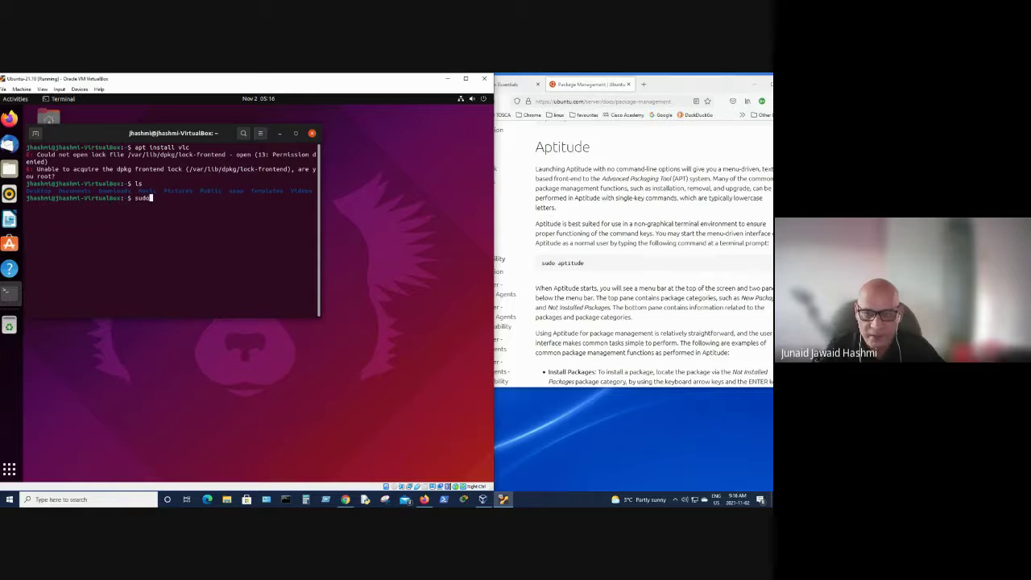
{"action": "type", "text": " apt"}
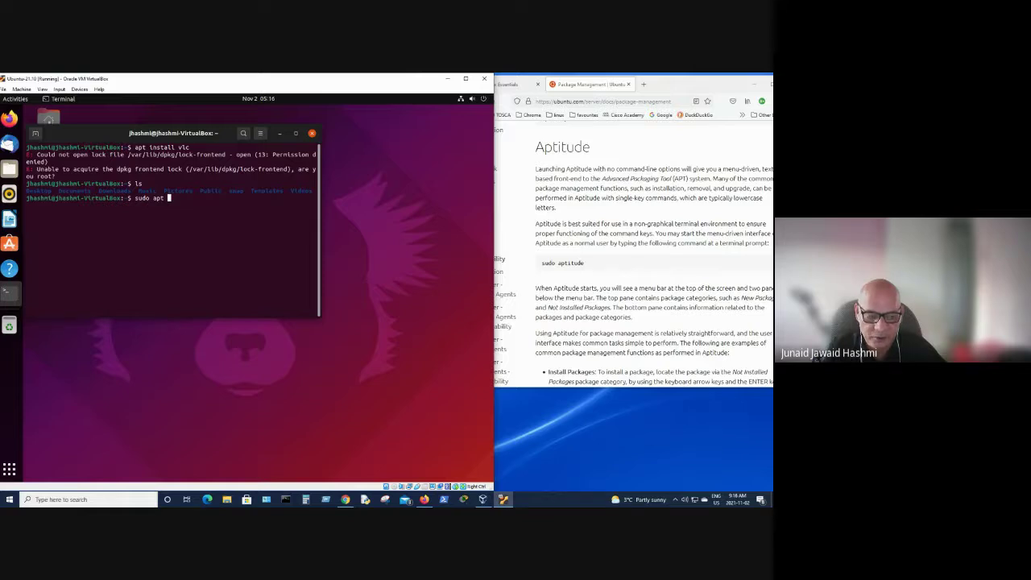
{"action": "type", "text": "upd"}
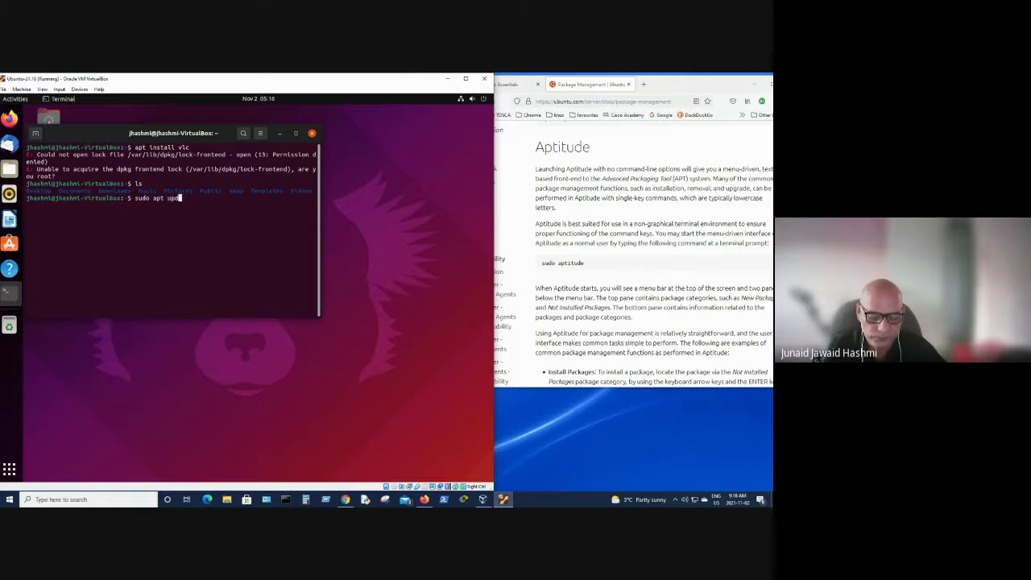
{"action": "type", "text": "ate"}
{"action": "key", "text": "Return"}
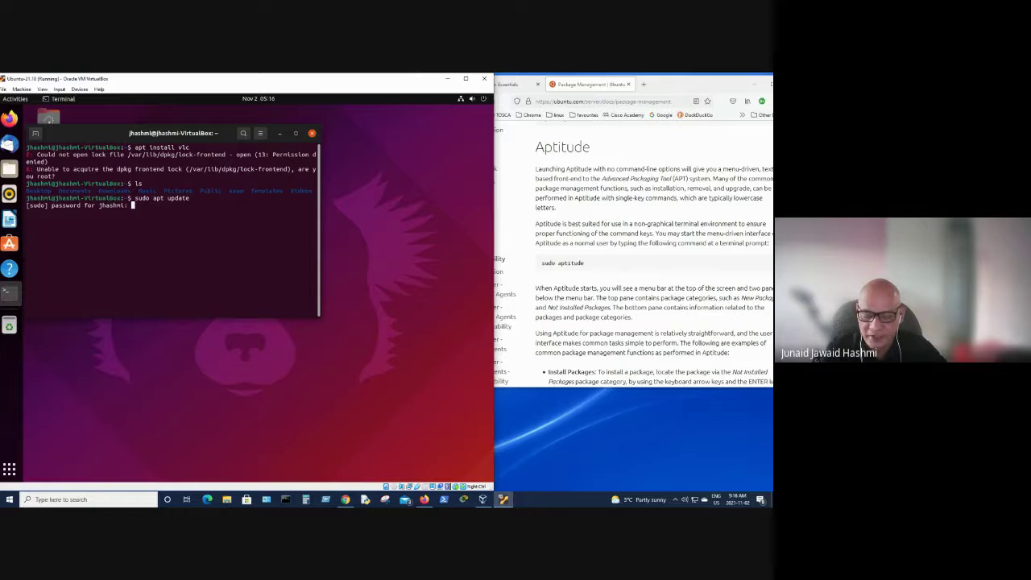
{"action": "key", "text": "Return"}
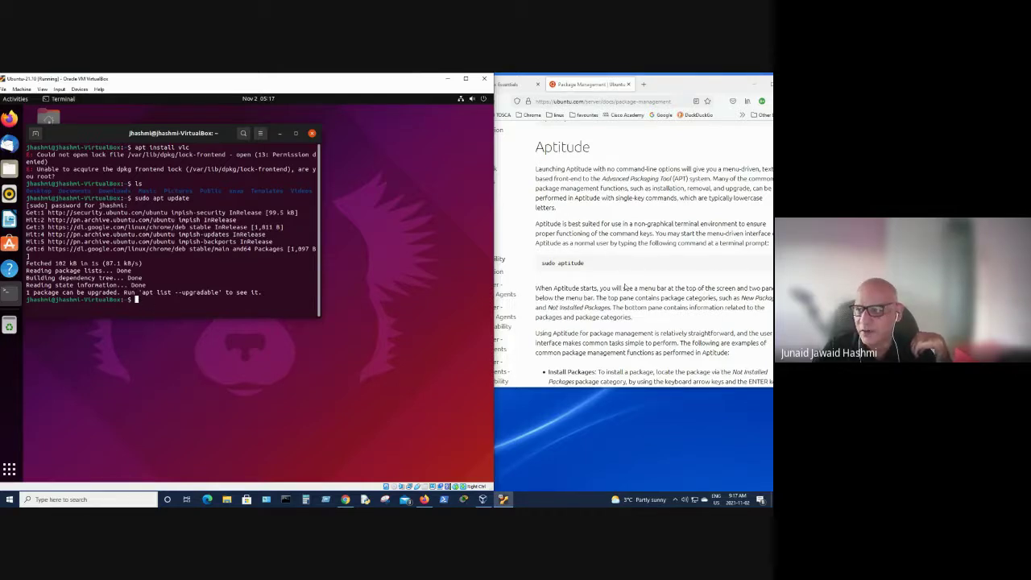
Check the documentation's package installation example, then try to install VLC by running sudo aapt install vlc
{"action": "scroll", "coordinate": [624, 283], "scroll_direction": "up", "scroll_amount": 3}
{"action": "scroll", "coordinate": [624, 283], "scroll_direction": "up", "scroll_amount": 2}
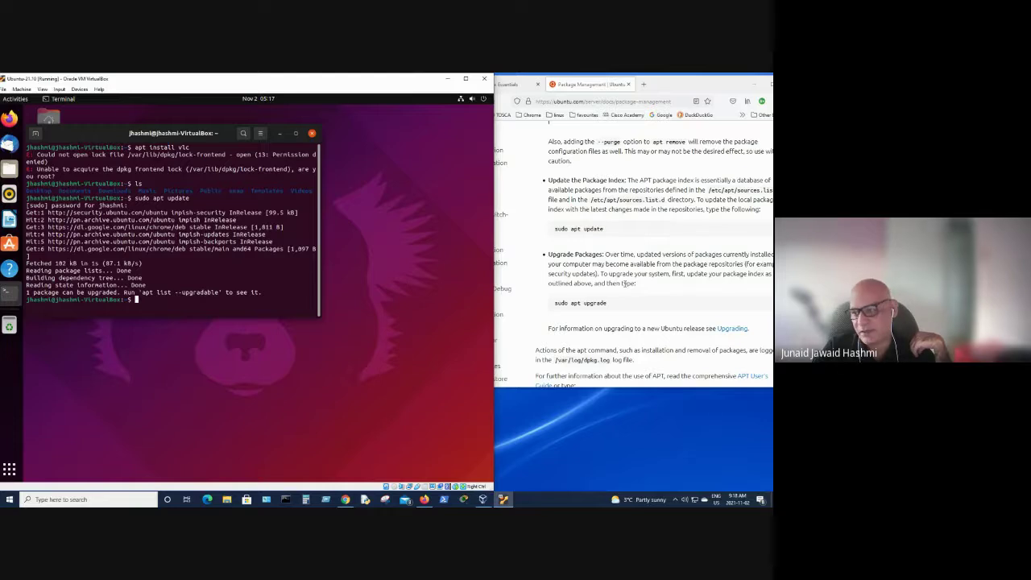
{"action": "scroll", "coordinate": [644, 289], "scroll_direction": "up", "scroll_amount": 2}
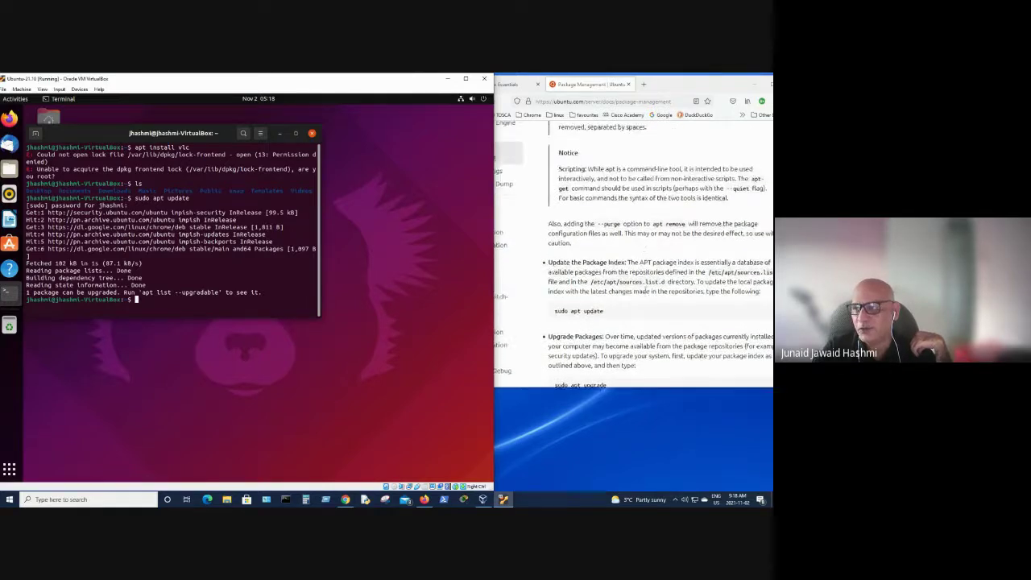
{"action": "scroll", "coordinate": [645, 289], "scroll_direction": "up", "scroll_amount": 3}
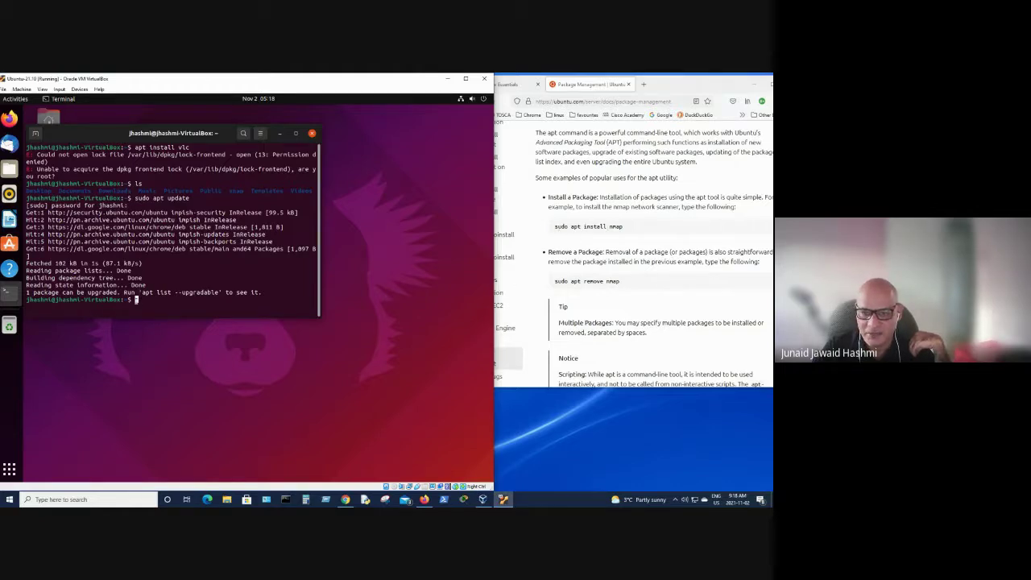
{"action": "type", "text": "sudo"}
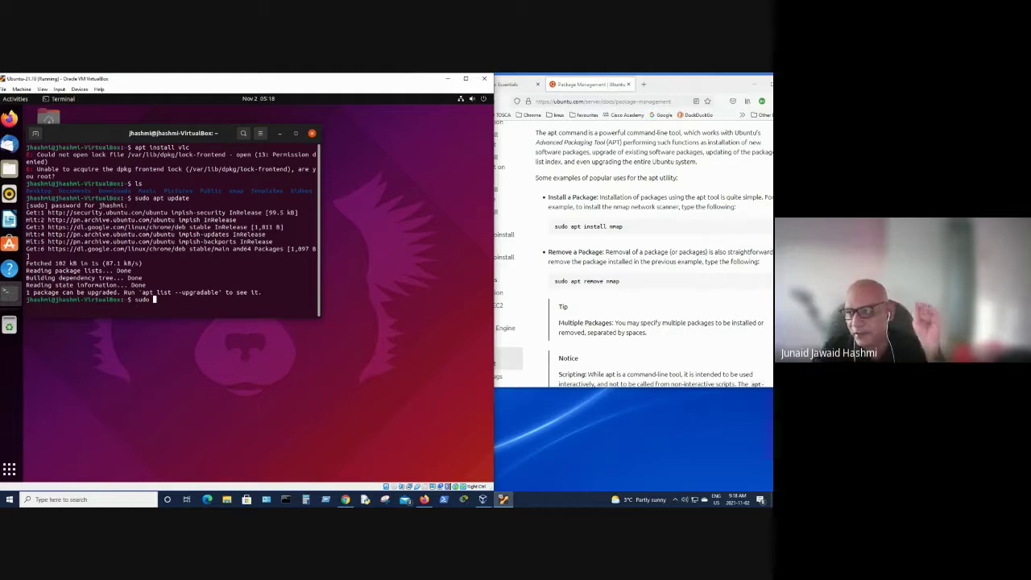
{"action": "type", "text": "aap"}
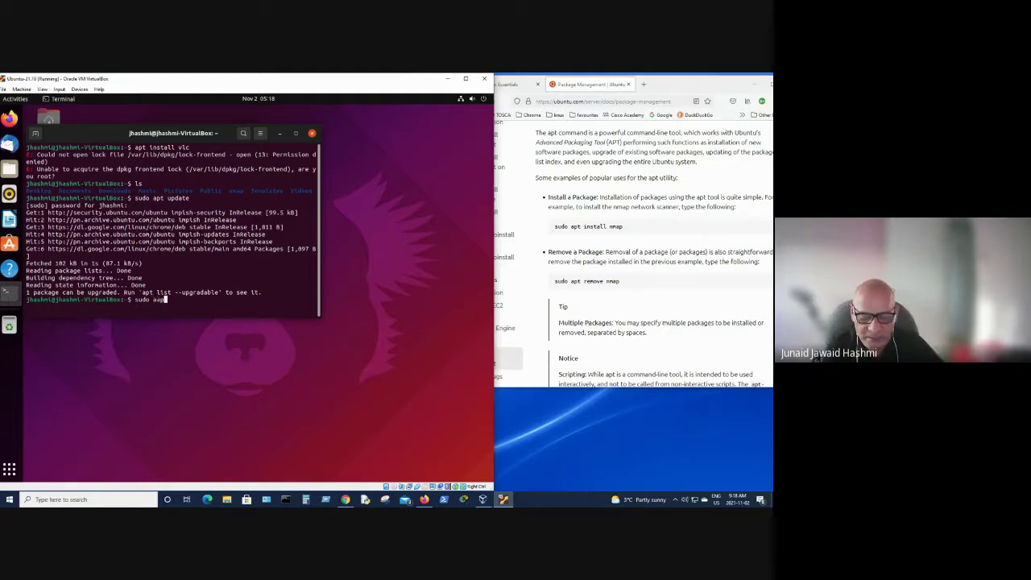
{"action": "type", "text": "t "}
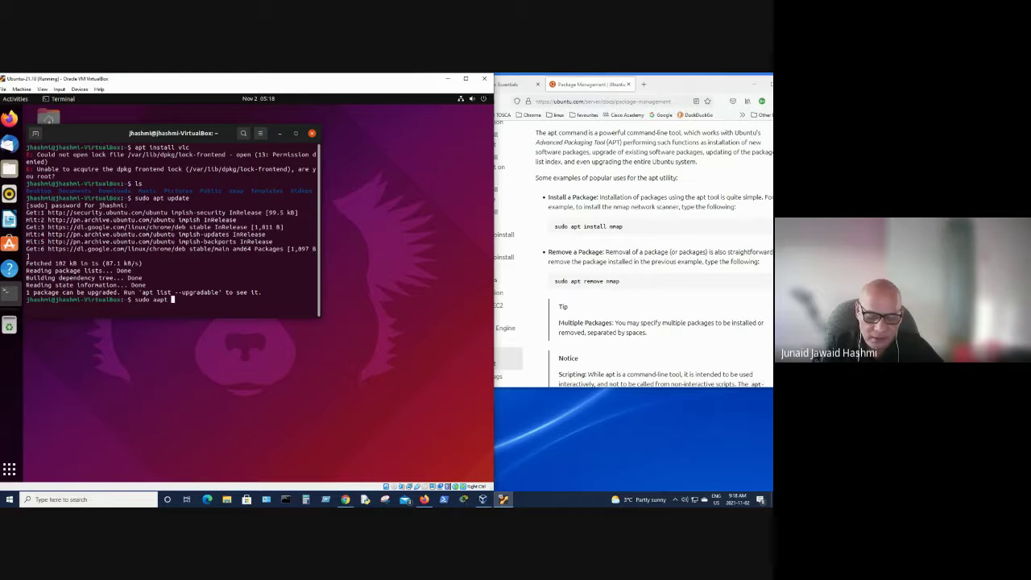
{"action": "type", "text": "install"}
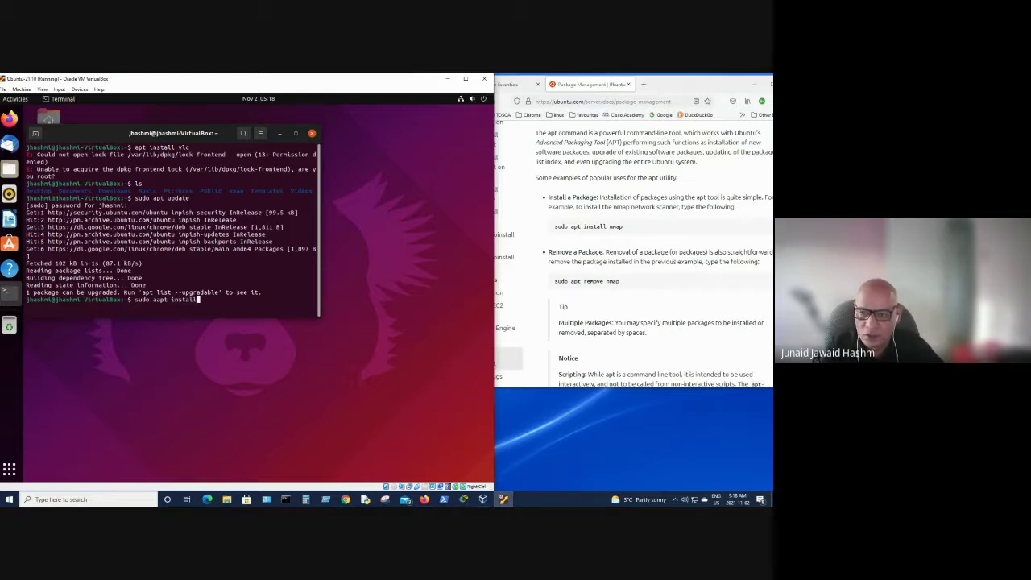
{"action": "type", "text": " vlc"}
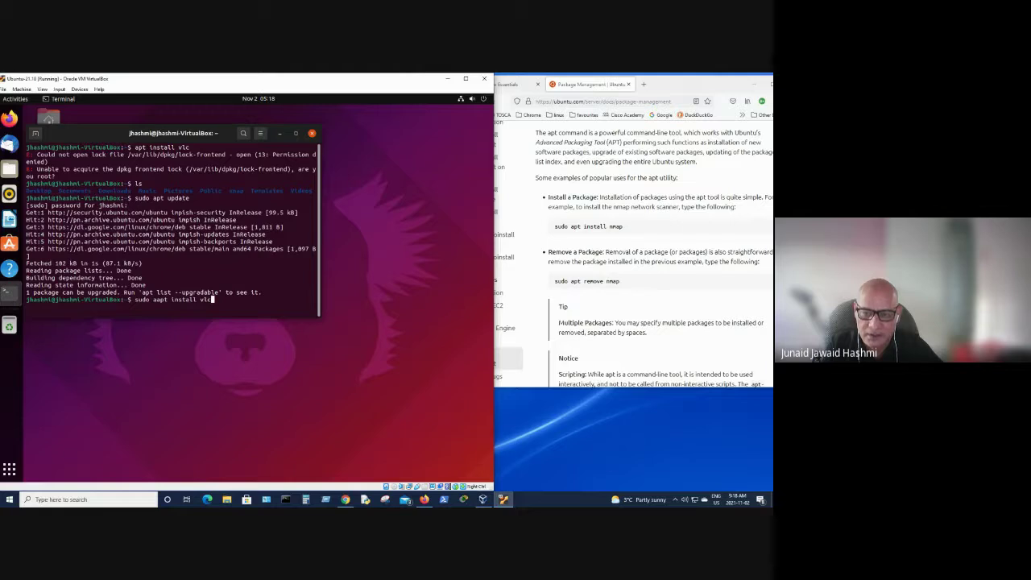
{"action": "key", "text": "Return"}
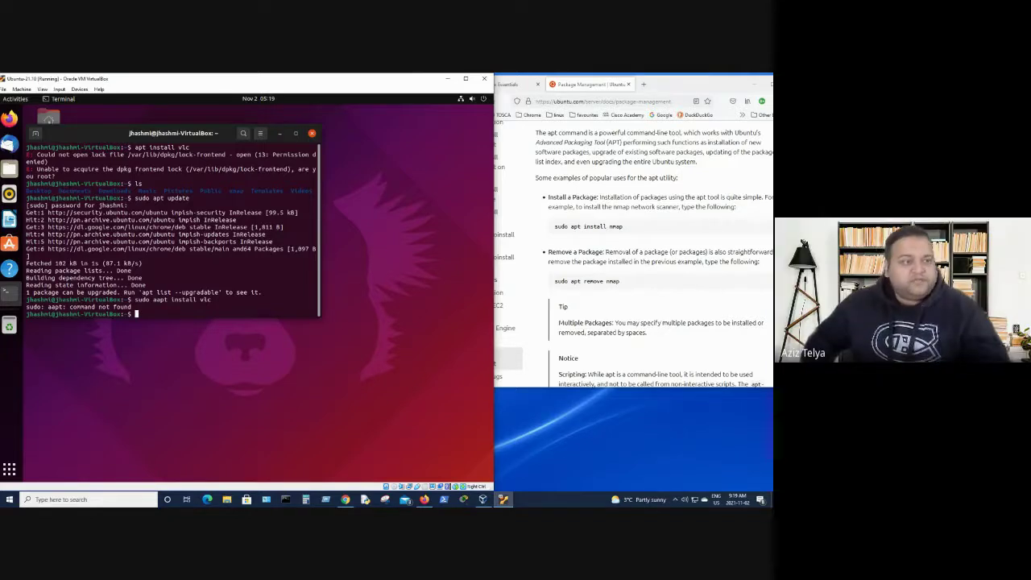
Correct the previous command to sudo apt install vlc, run it, and answer y to continue the installation
{"action": "key", "text": "Up"}
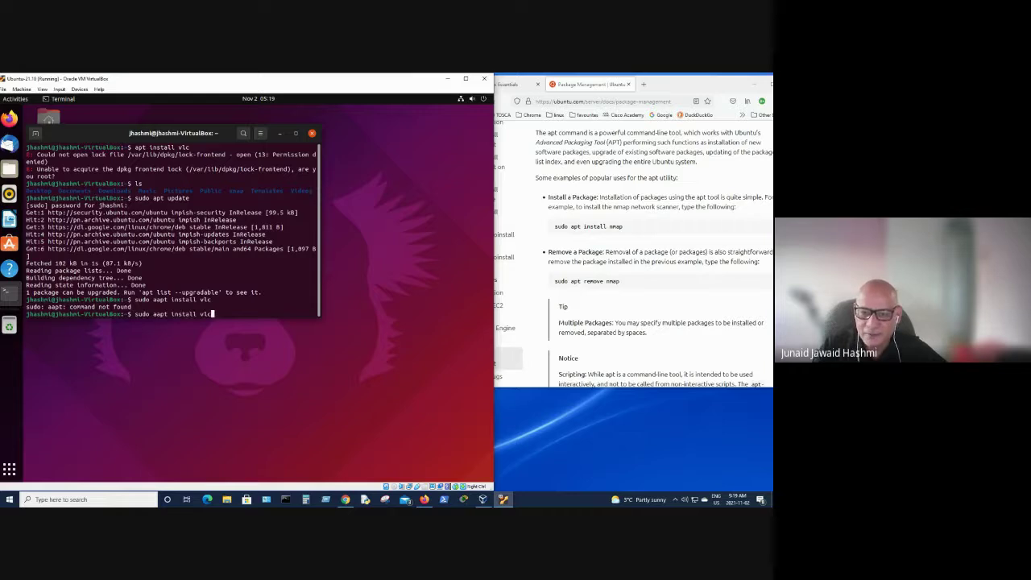
{"action": "key", "text": "Left"}
{"action": "key", "text": "Left"}
{"action": "key", "text": "Left"}
{"action": "key", "text": "Left"}
{"action": "key", "text": "Left"}
{"action": "key", "text": "Left"}
{"action": "key", "text": "Left"}
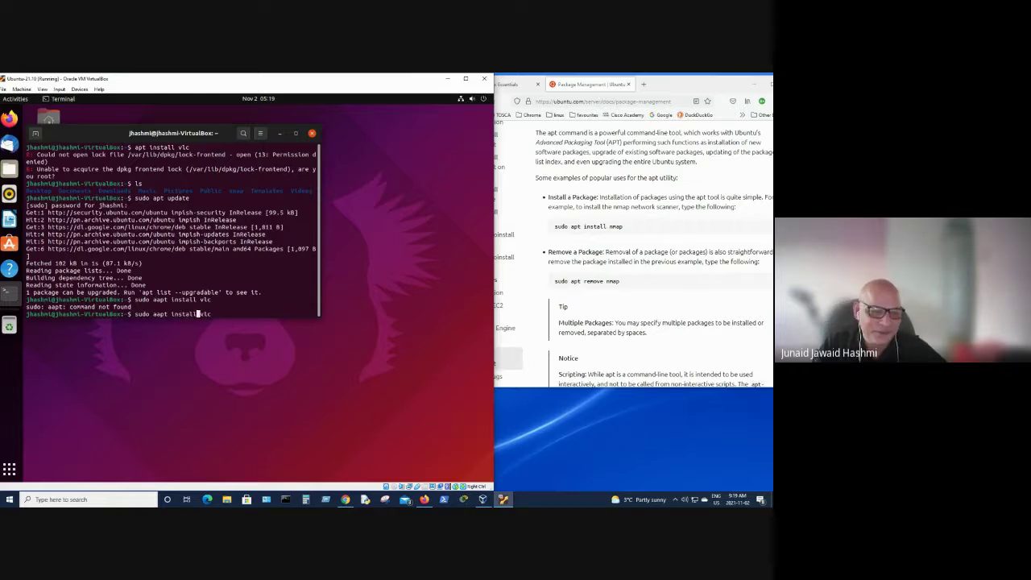
{"action": "key", "text": "Left"}
{"action": "key", "text": "Left"}
{"action": "key", "text": "Left"}
{"action": "key", "text": "Left"}
{"action": "key", "text": "Left"}
{"action": "key", "text": "Left"}
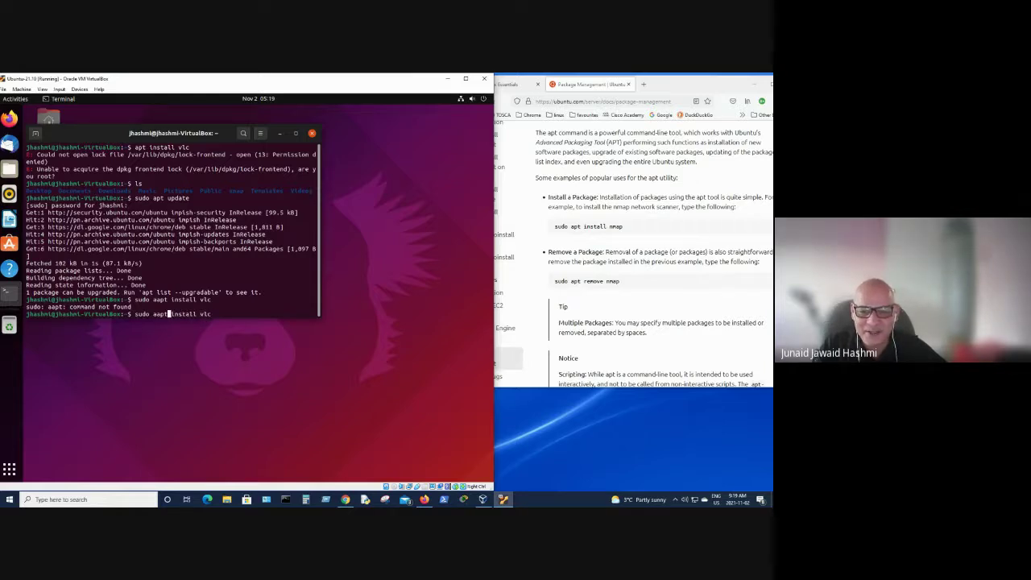
{"action": "key", "text": "BackSpace"}
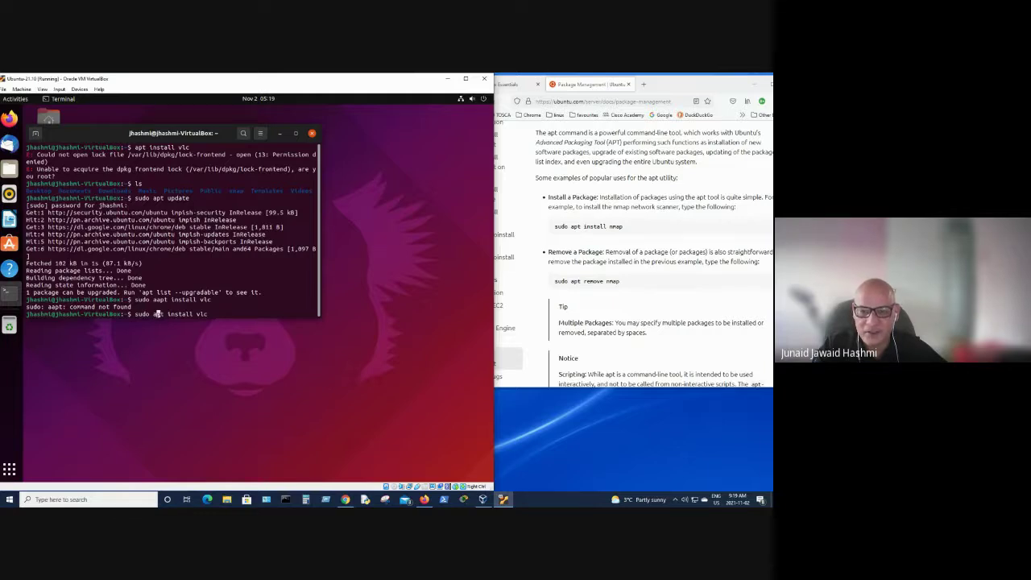
{"action": "key", "text": "Return"}
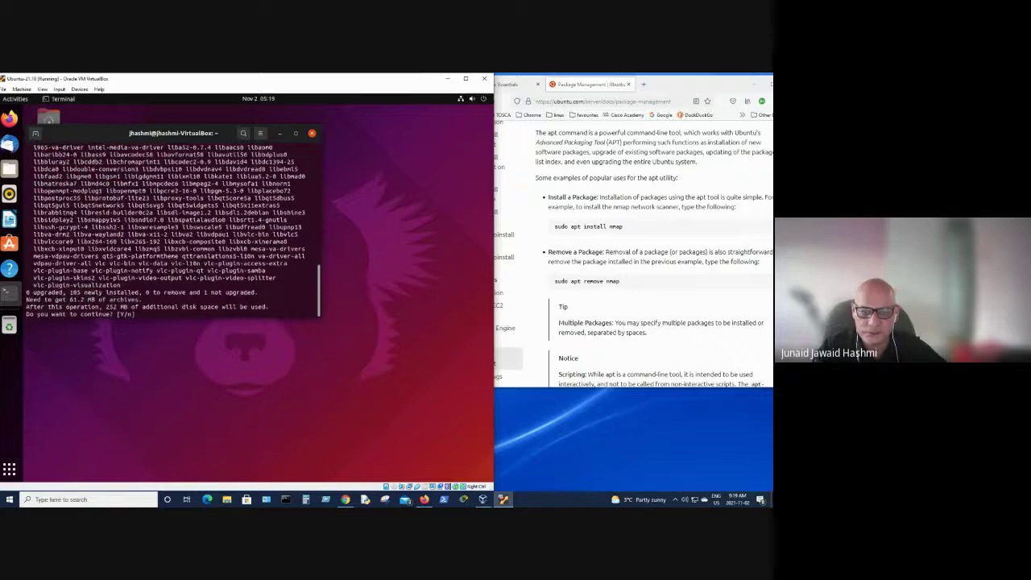
{"action": "type", "text": "y"}
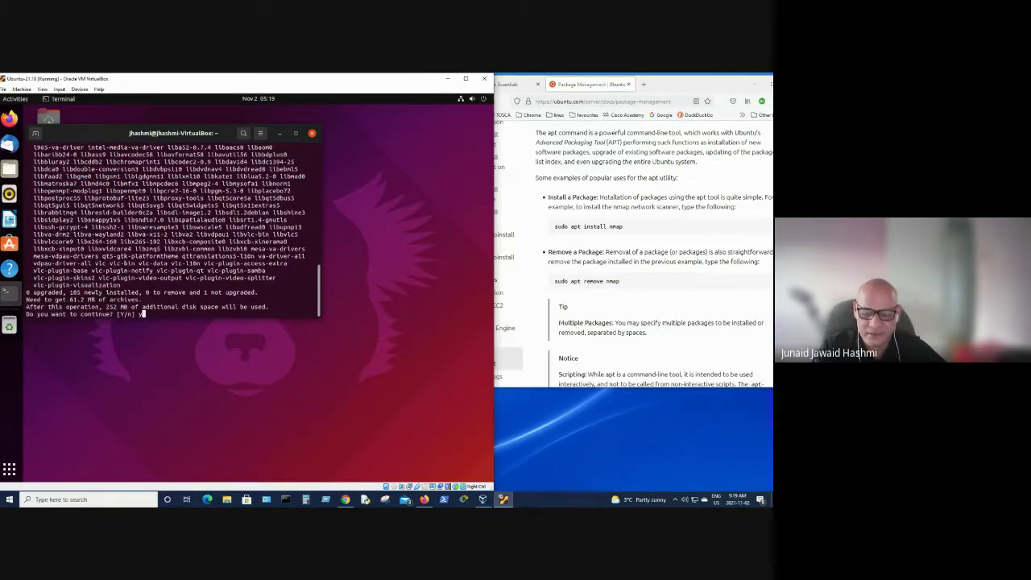
{"action": "key", "text": "Return"}
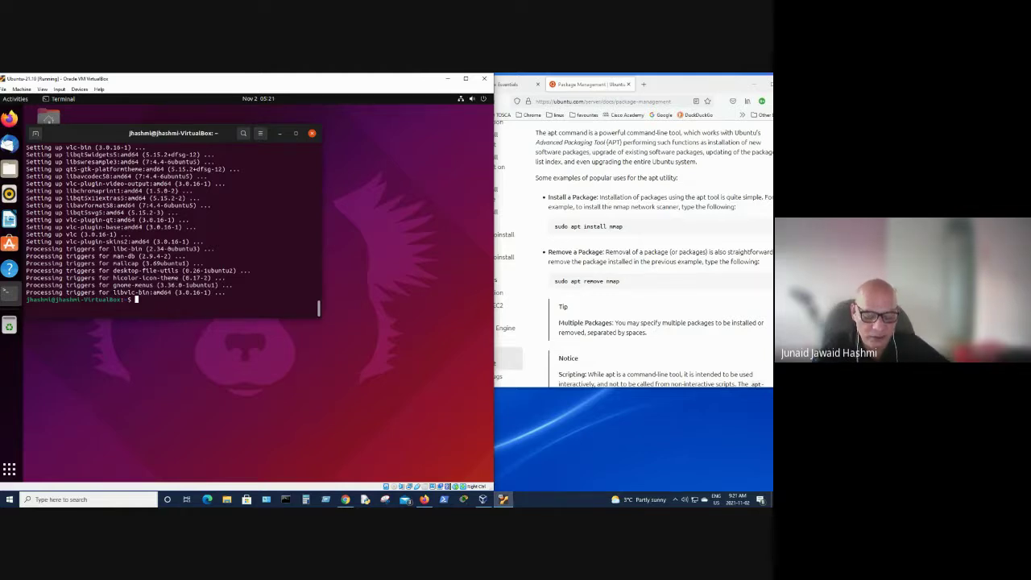
Launch VLC from the terminal with the vlc command, look over the player window and its menus, and quit it
{"action": "type", "text": "vlc"}
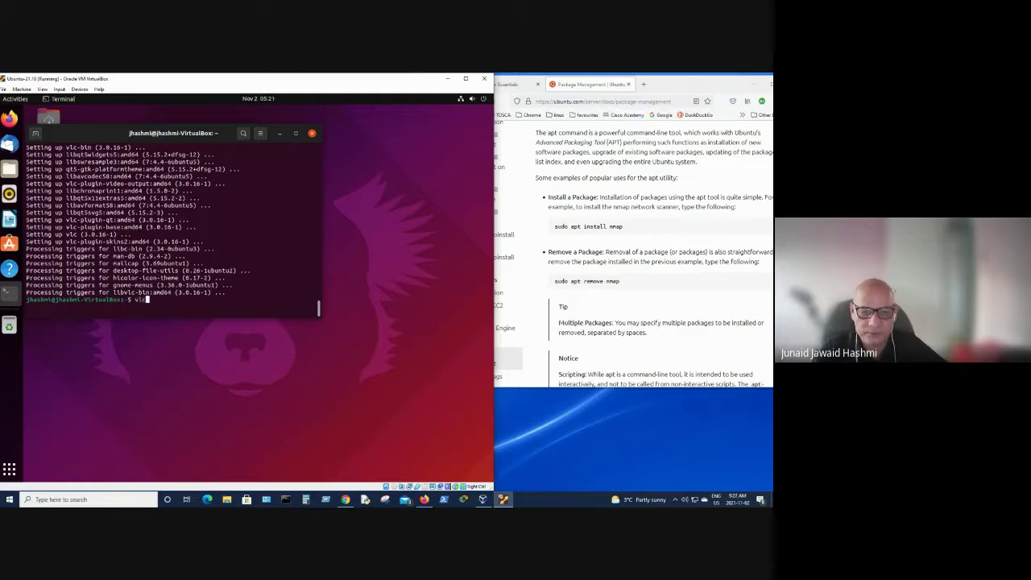
{"action": "key", "text": "Return"}
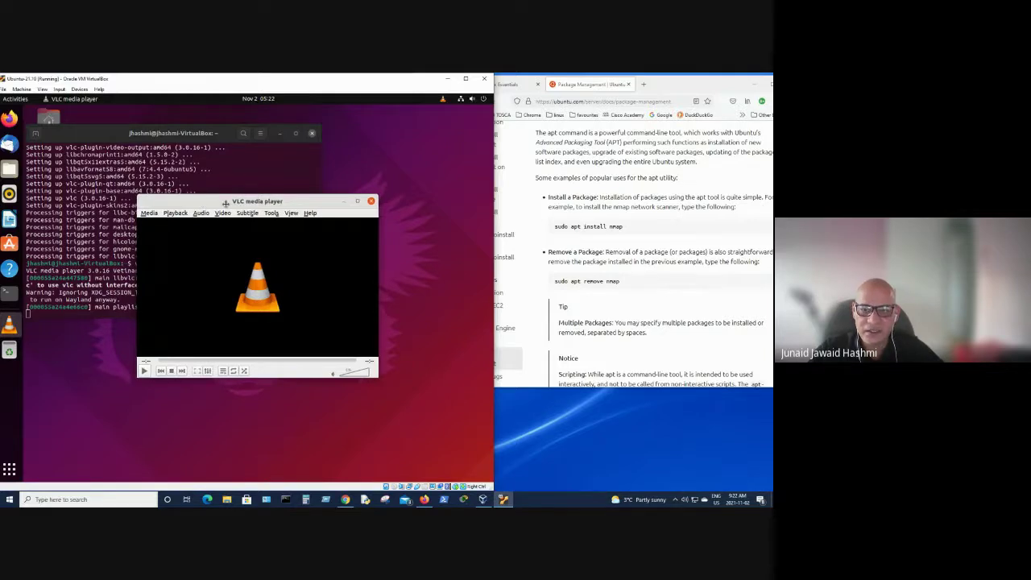
{"action": "left_click_drag", "start_coordinate": [219, 201], "coordinate": [358, 210]}
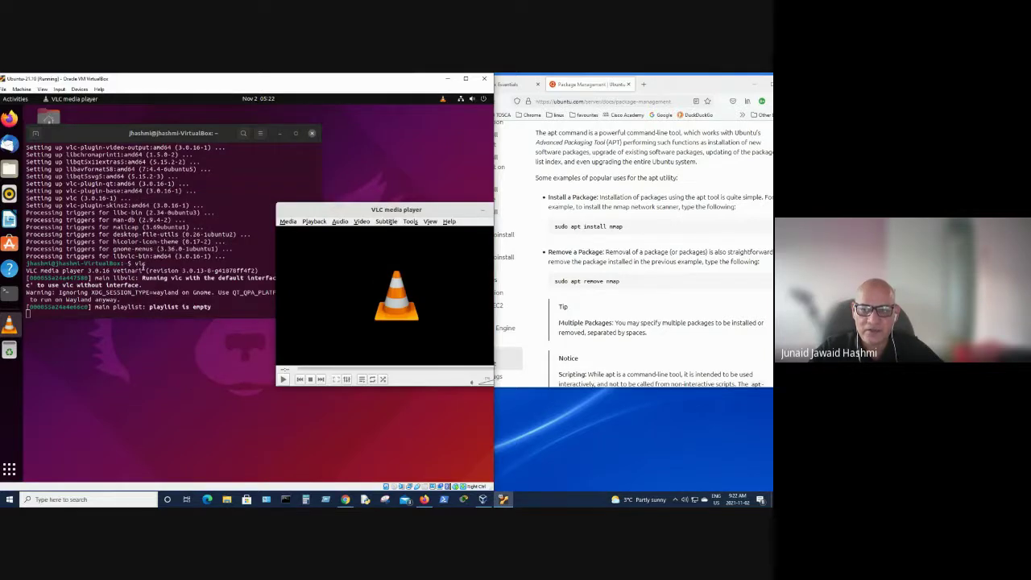
{"action": "left_click_drag", "start_coordinate": [330, 207], "coordinate": [223, 192]}
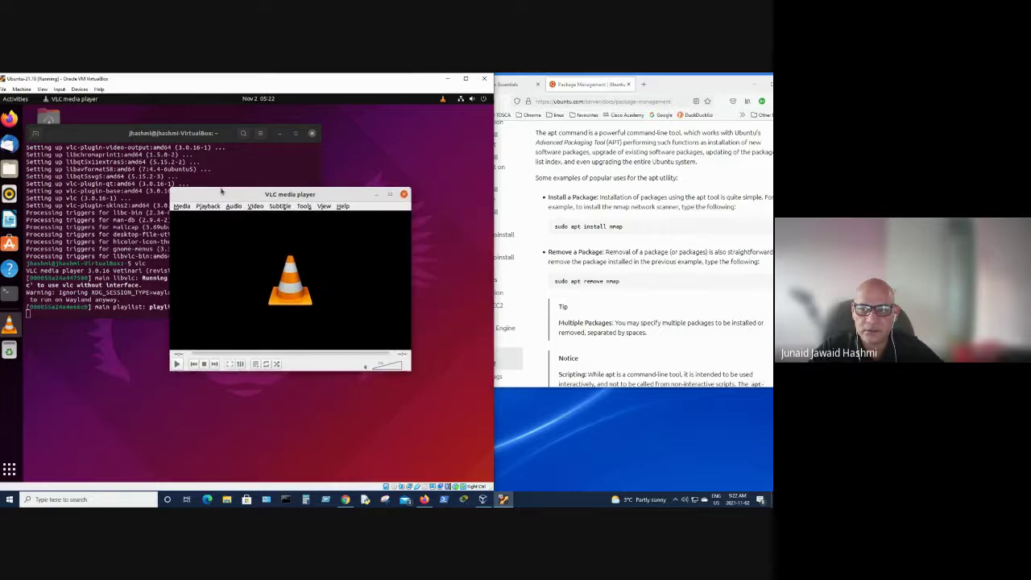
{"action": "left_click", "coordinate": [182, 206]}
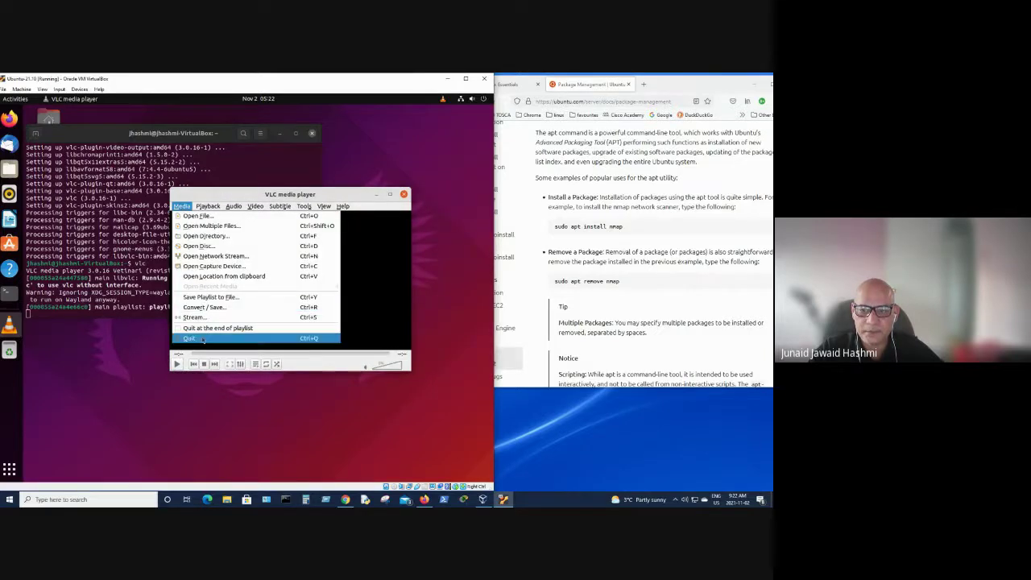
{"action": "left_click", "coordinate": [254, 206]}
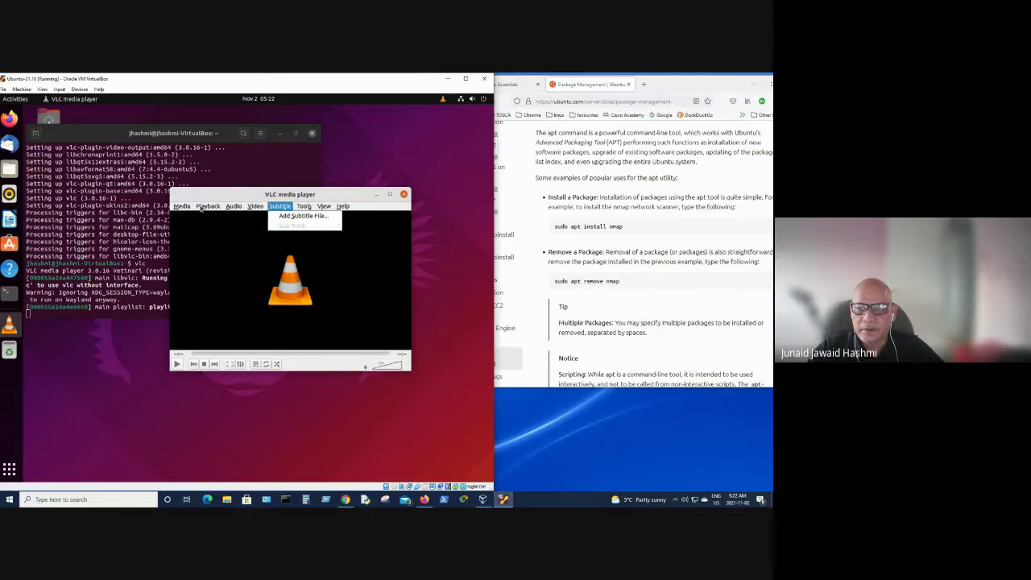
{"action": "mouse_move", "coordinate": [182, 206]}
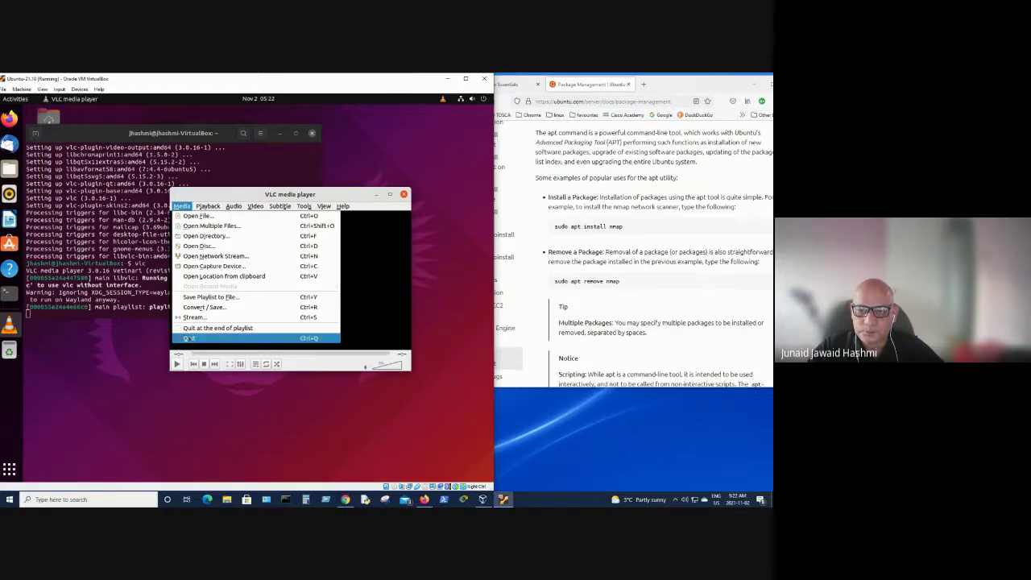
{"action": "left_click", "coordinate": [189, 338]}
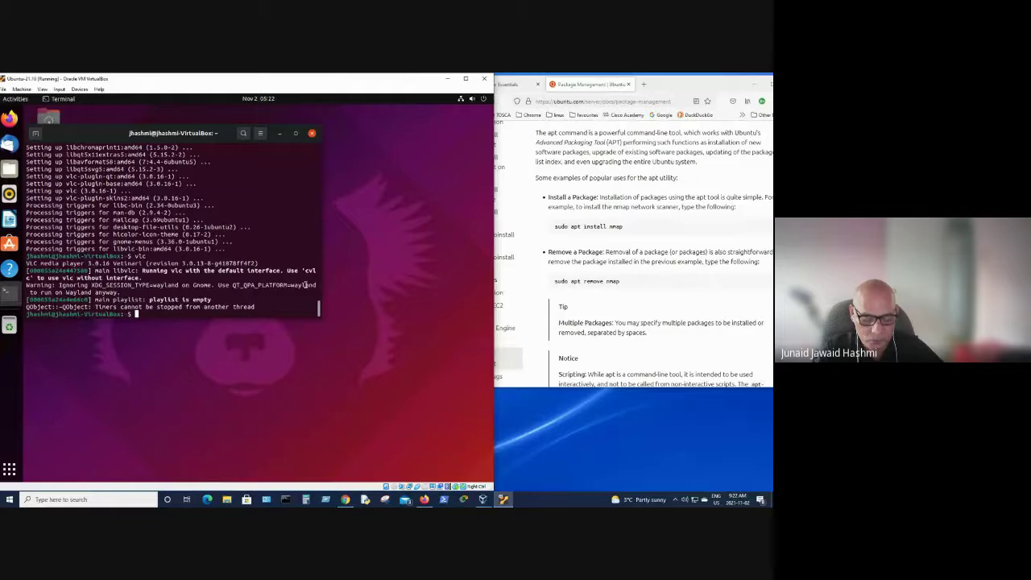
Uninstall VLC by running sudo apt remove vlc in the terminal, answering y to continue
{"action": "type", "text": "sudo"}
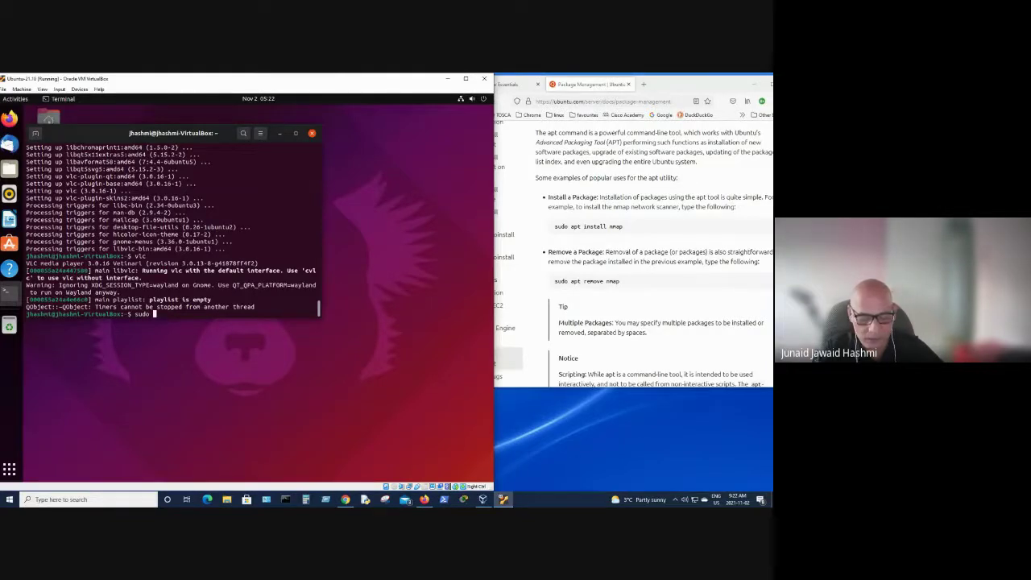
{"action": "type", "text": " apt"}
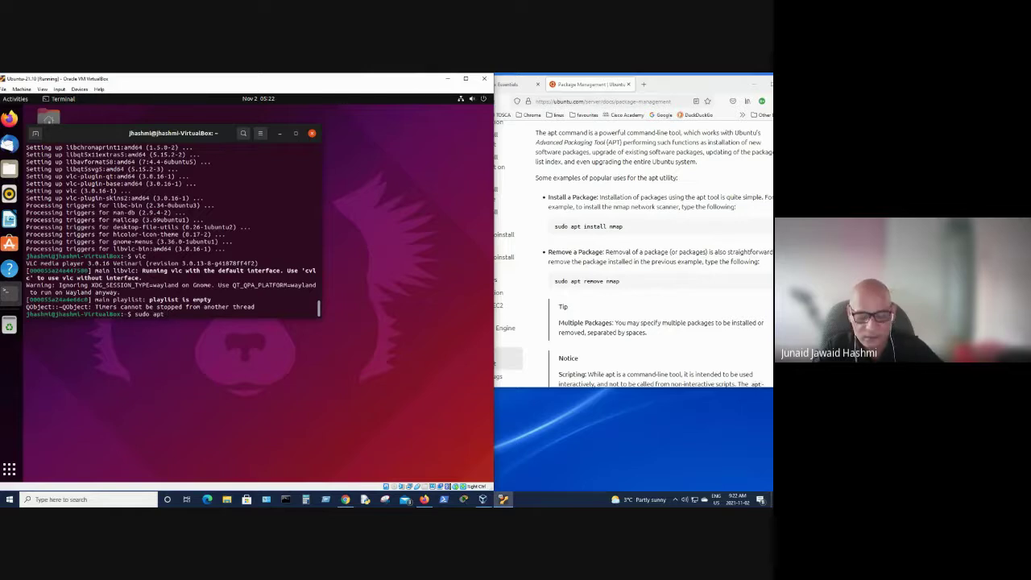
{"action": "type", "text": " remove "}
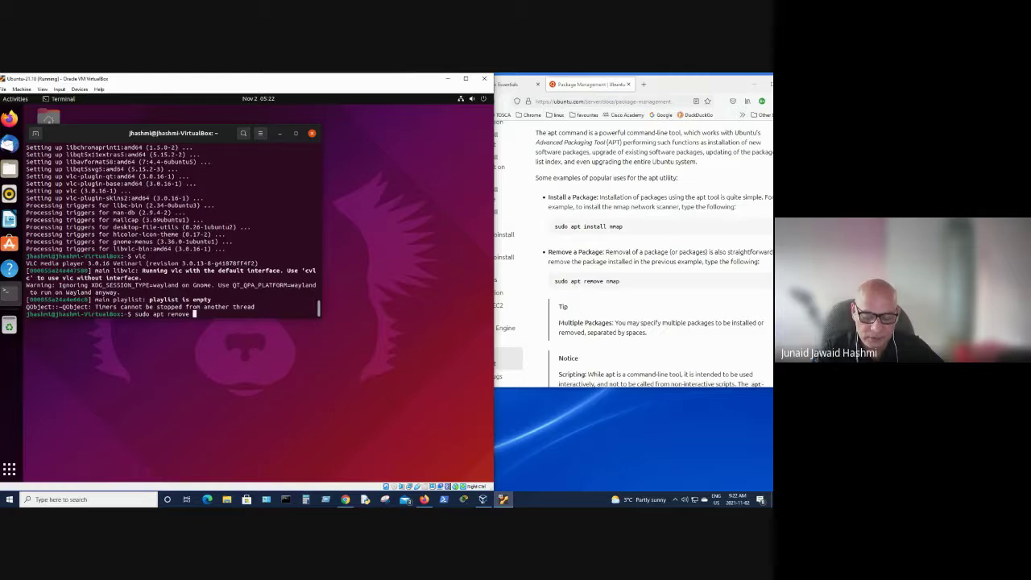
{"action": "type", "text": "vlc"}
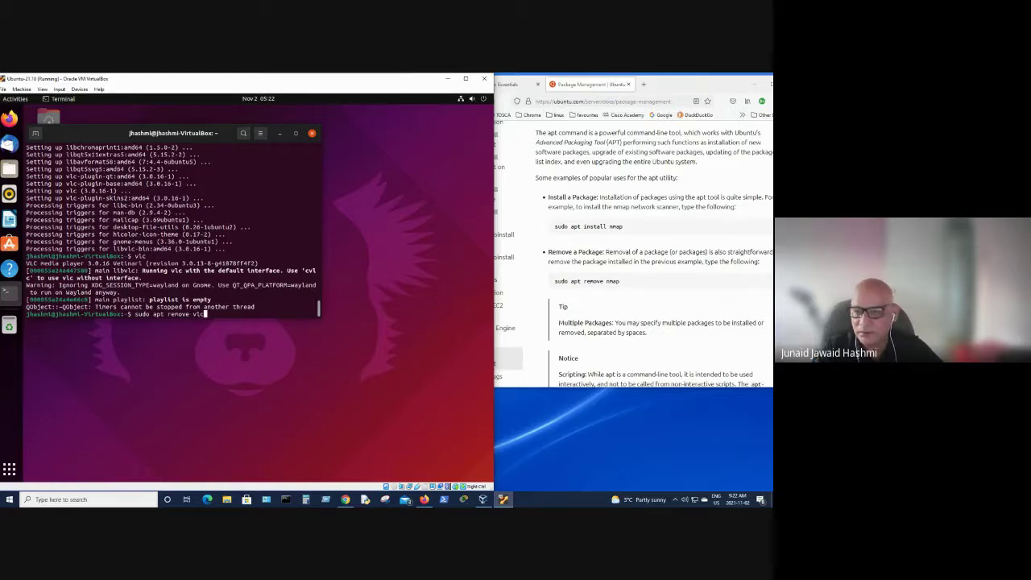
{"action": "key", "text": "Return"}
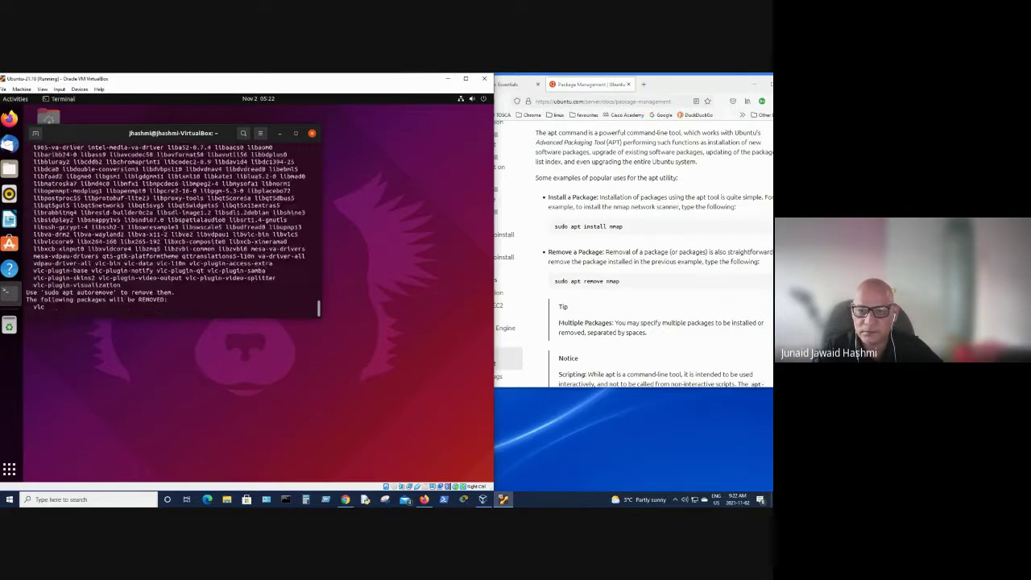
{"action": "type", "text": "y"}
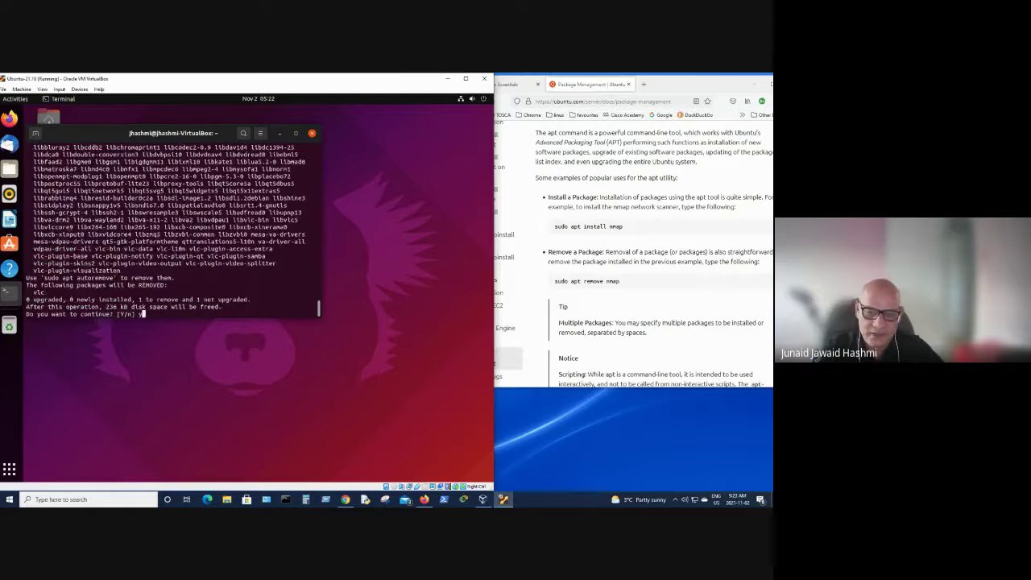
{"action": "key", "text": "Return"}
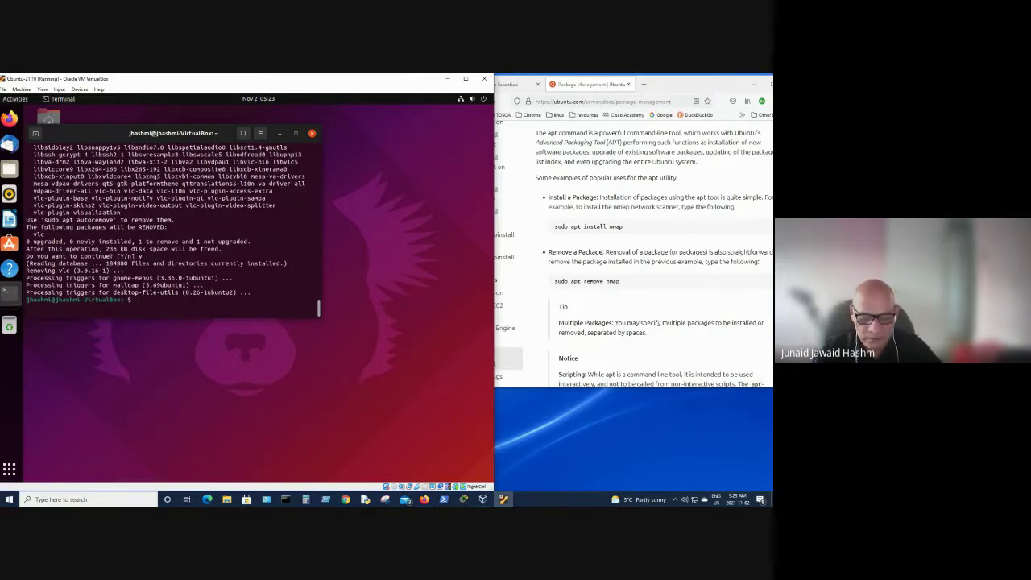
Run vlc in the terminal to check whether the player still launches after the removal, and close its window
{"action": "type", "text": "vlc"}
{"action": "key", "text": "Return"}
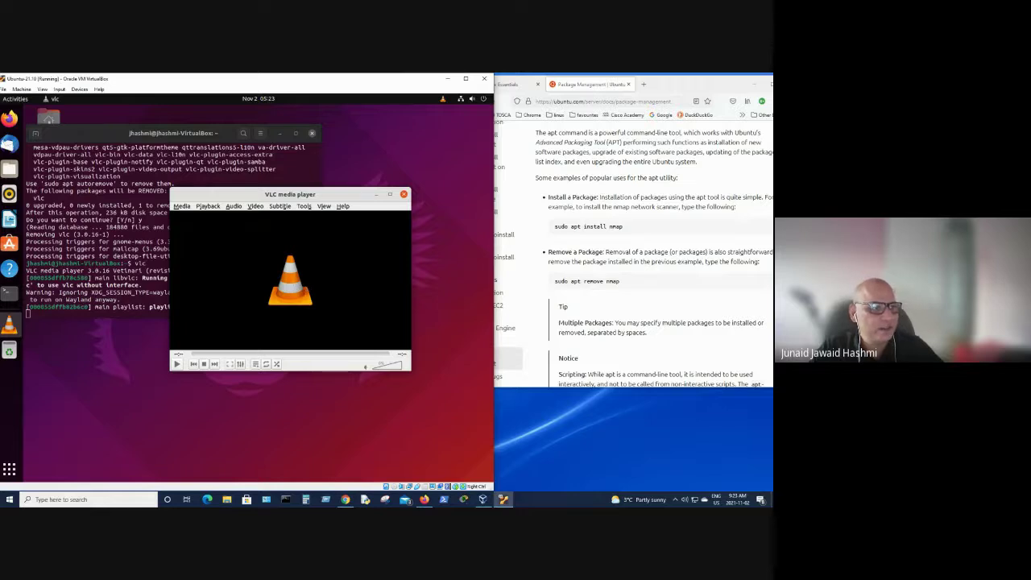
{"action": "key", "text": "alt+Tab"}
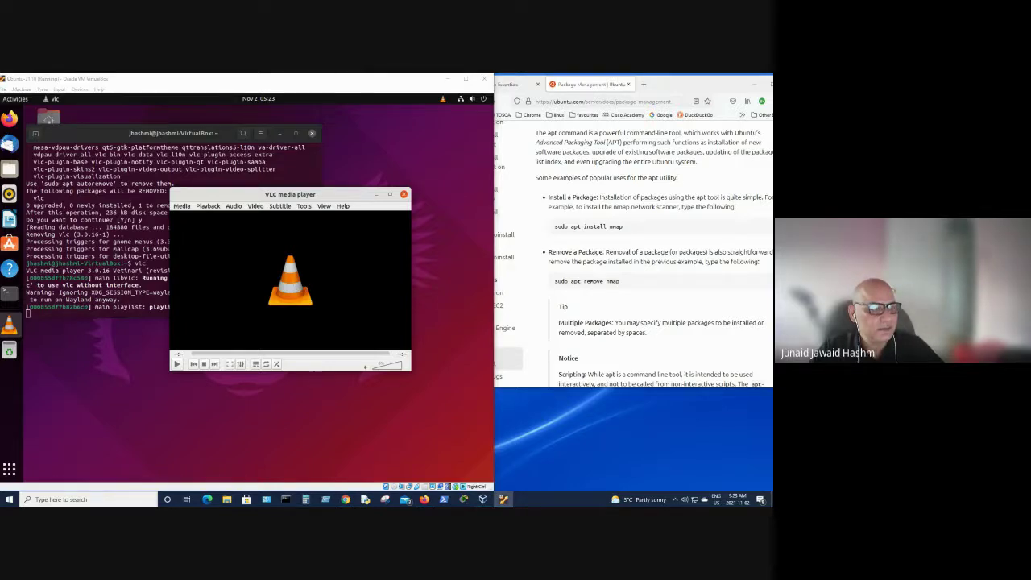
{"action": "left_click", "coordinate": [404, 194]}
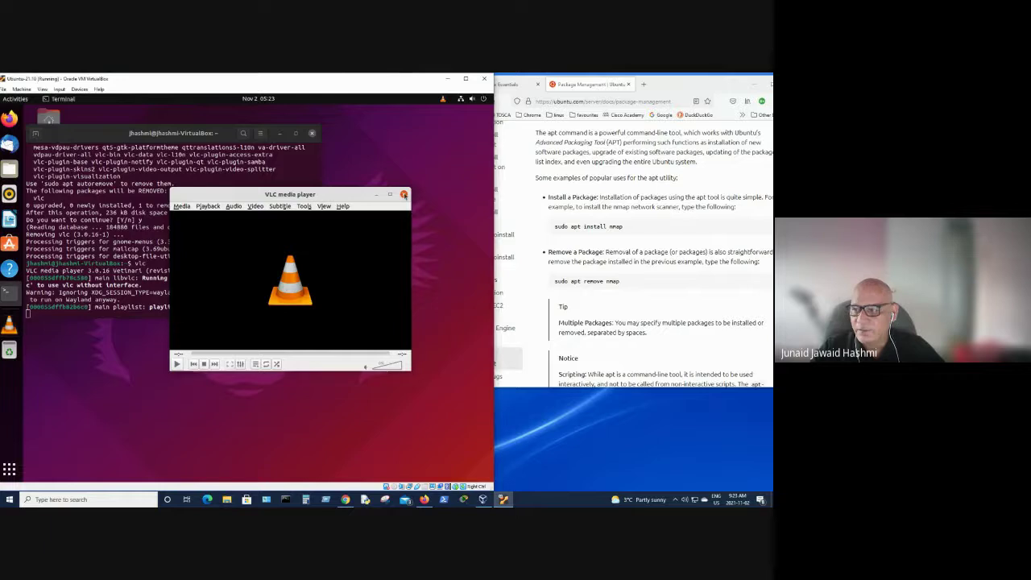
Review the documentation's sections on removing packages with the --purge option, upgrading packages, and managing packages and their states in Aptitude
{"action": "scroll", "coordinate": [635, 310], "scroll_direction": "down", "scroll_amount": 5}
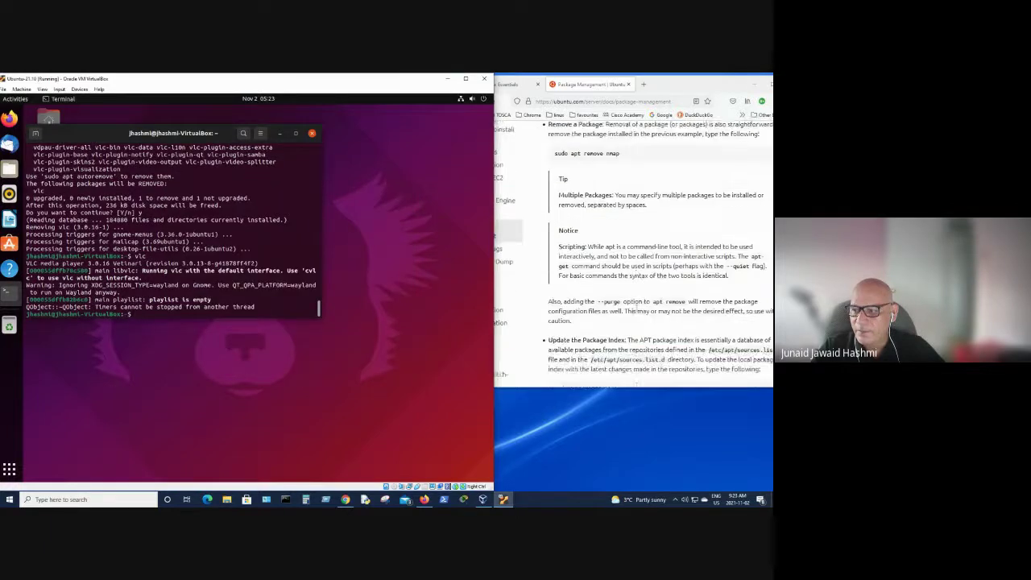
{"action": "scroll", "coordinate": [635, 310], "scroll_direction": "down", "scroll_amount": 6}
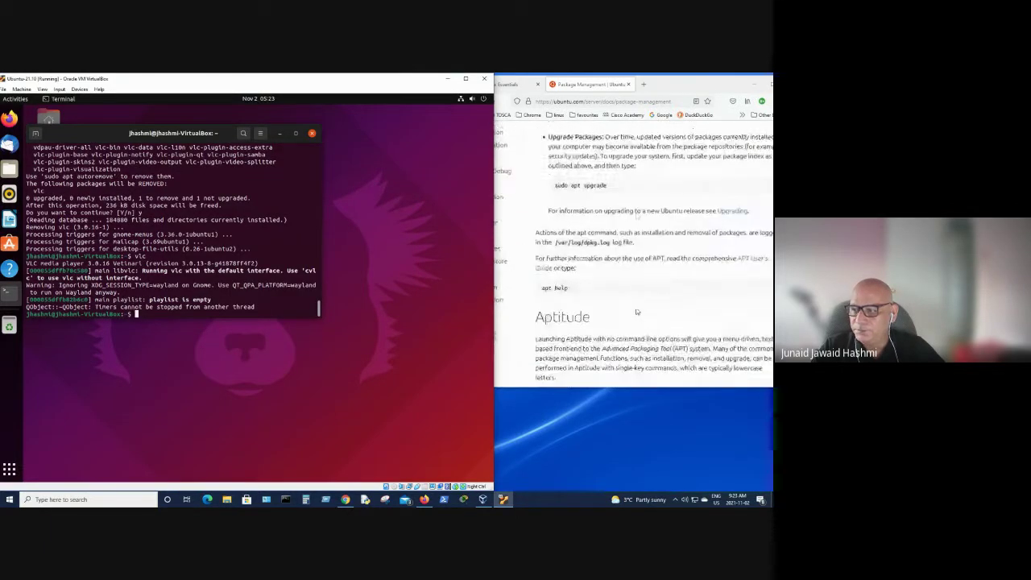
{"action": "scroll", "coordinate": [635, 310], "scroll_direction": "down", "scroll_amount": 4}
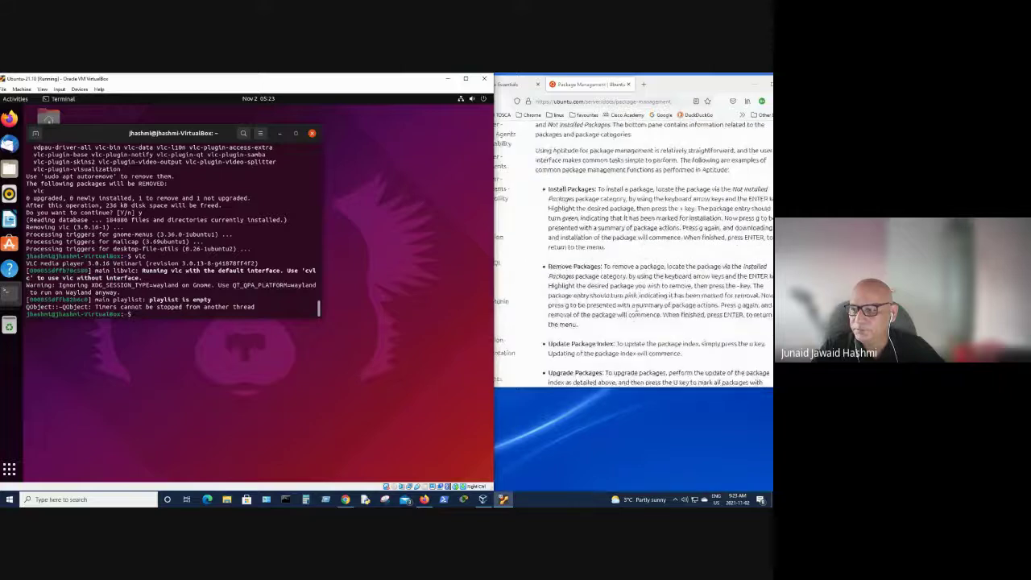
{"action": "scroll", "coordinate": [635, 311], "scroll_direction": "up", "scroll_amount": 1}
{"action": "scroll", "coordinate": [636, 311], "scroll_direction": "down", "scroll_amount": 6}
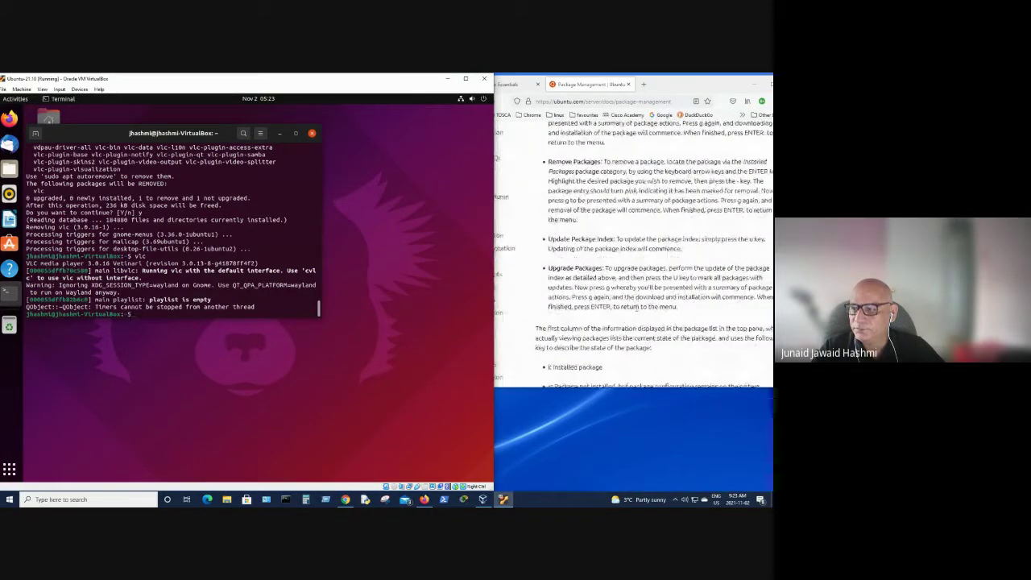
{"action": "scroll", "coordinate": [636, 309], "scroll_direction": "down", "scroll_amount": 4}
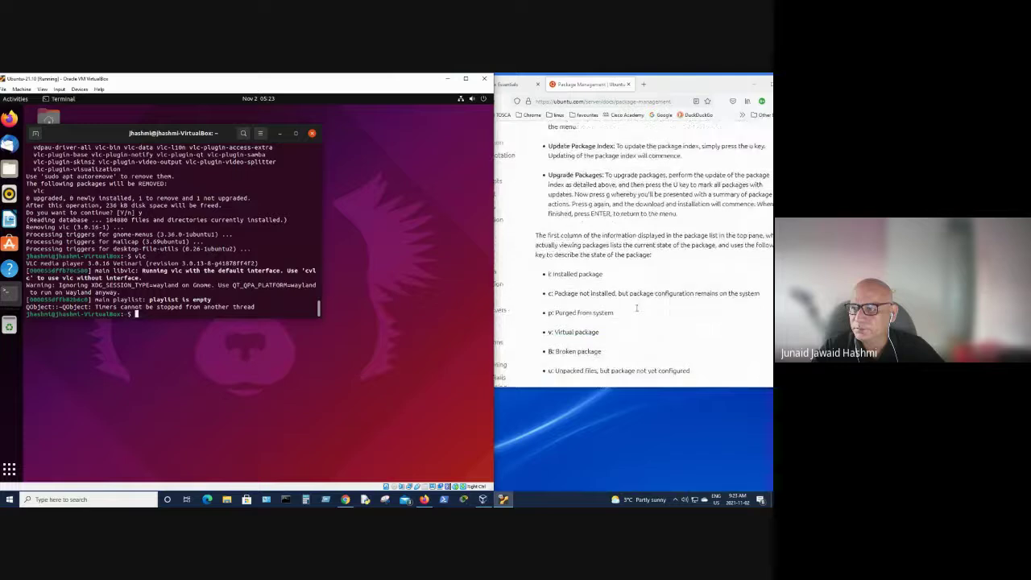
{"action": "scroll", "coordinate": [635, 311], "scroll_direction": "down", "scroll_amount": 1}
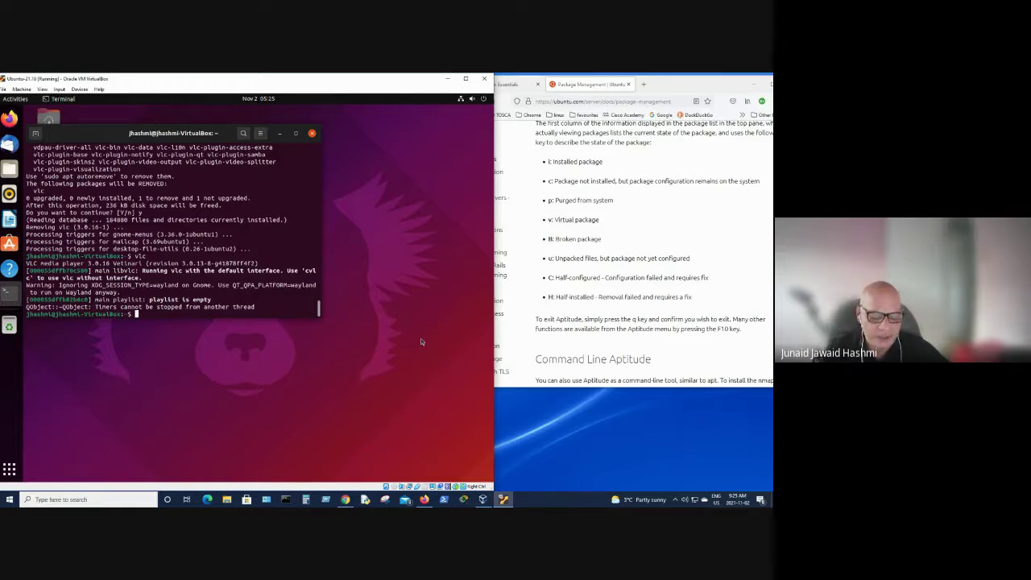
Purge the VLC package by running sudo apt purge vlc in the terminal
{"action": "type", "text": "sudo "}
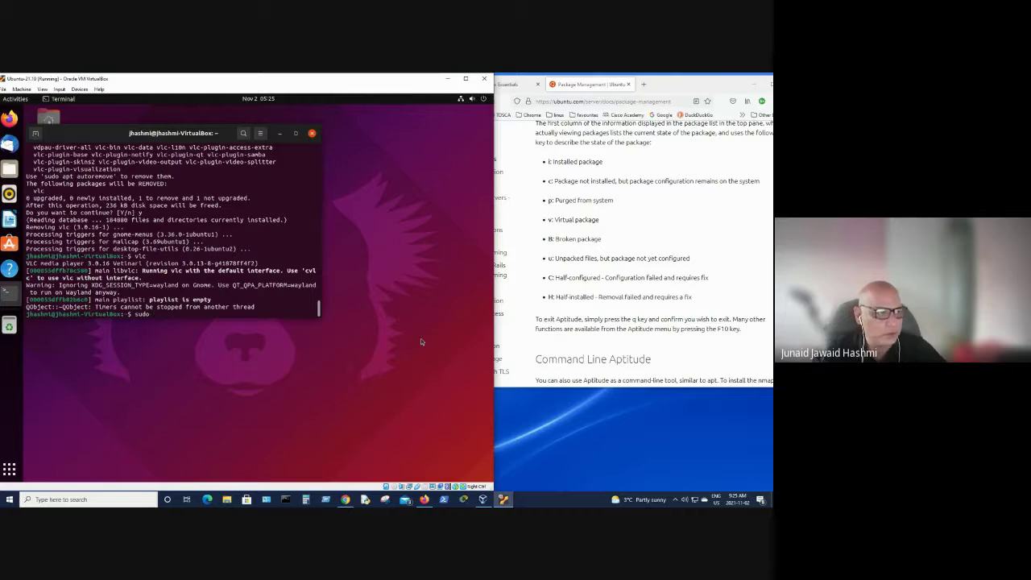
{"action": "type", "text": "apt p"}
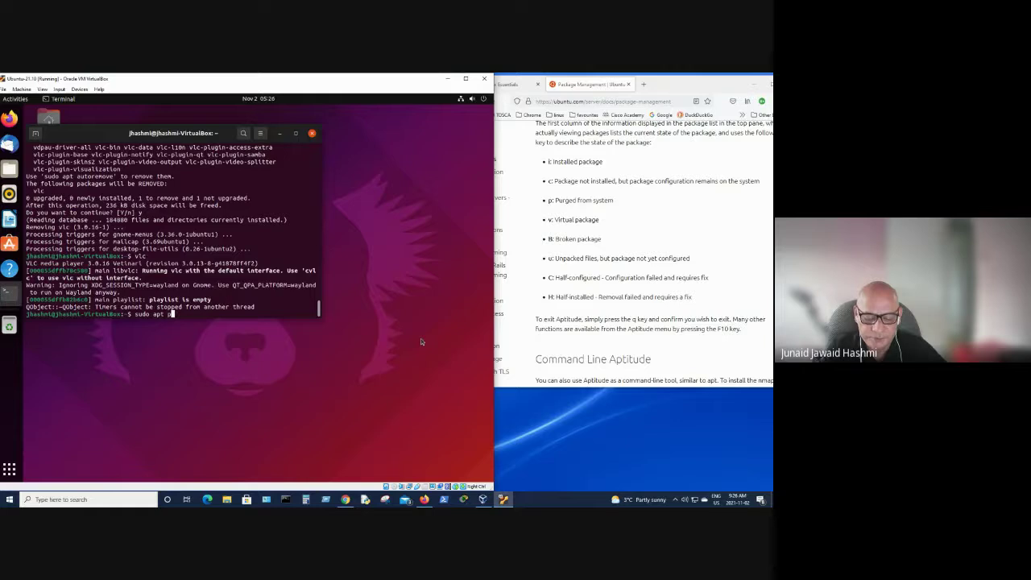
{"action": "type", "text": "urge "}
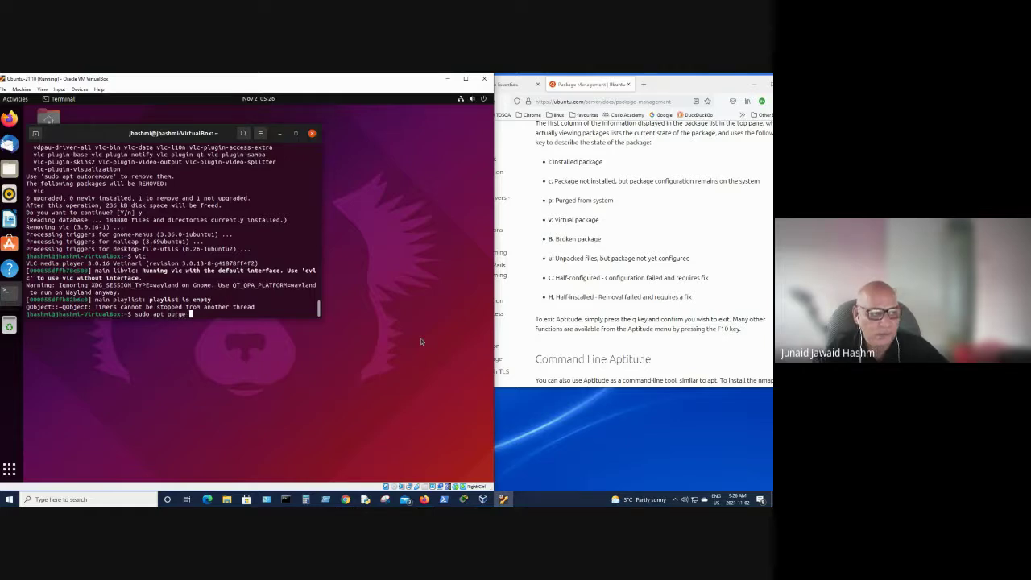
{"action": "type", "text": "vl"}
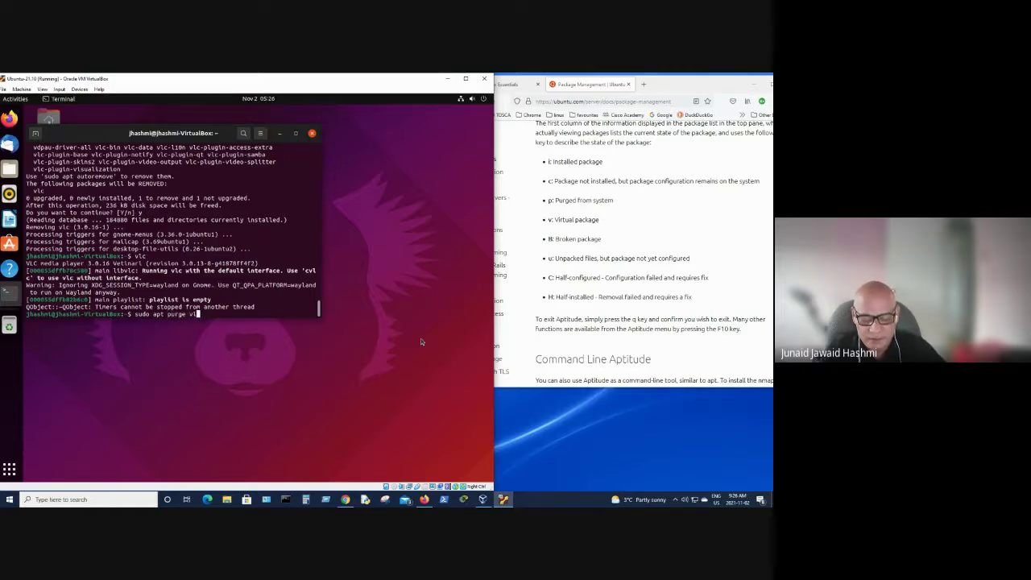
{"action": "type", "text": "c"}
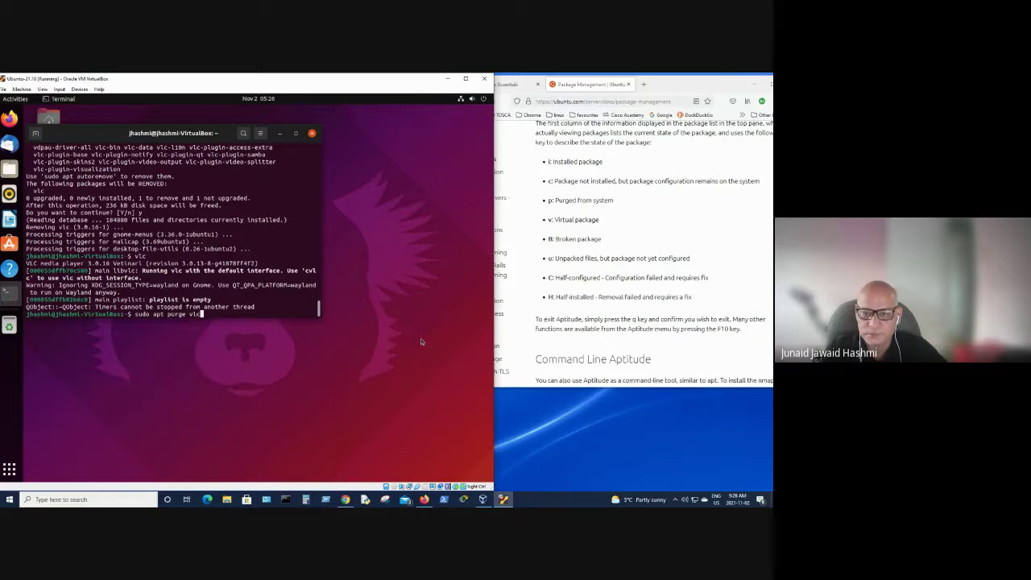
{"action": "key", "text": "Return"}
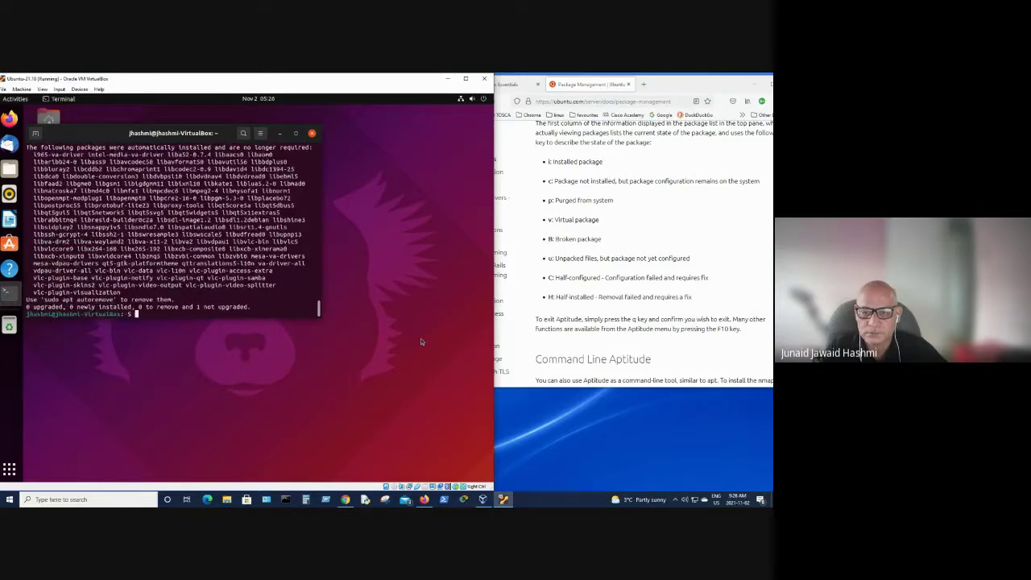
Test whether VLC still starts after the purge by running vlc again, and close the player
{"action": "type", "text": "v"}
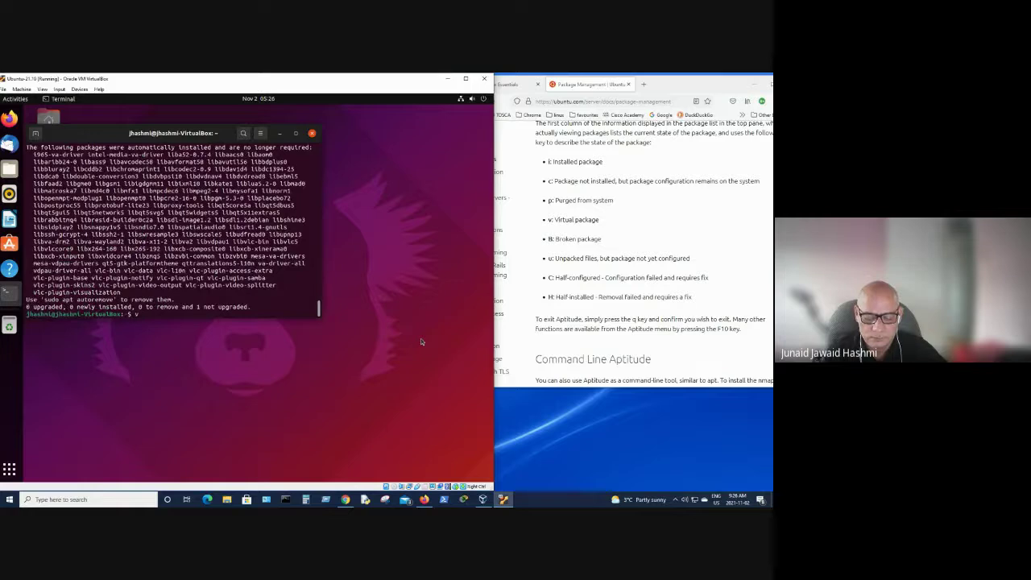
{"action": "type", "text": "lc"}
{"action": "key", "text": "Return"}
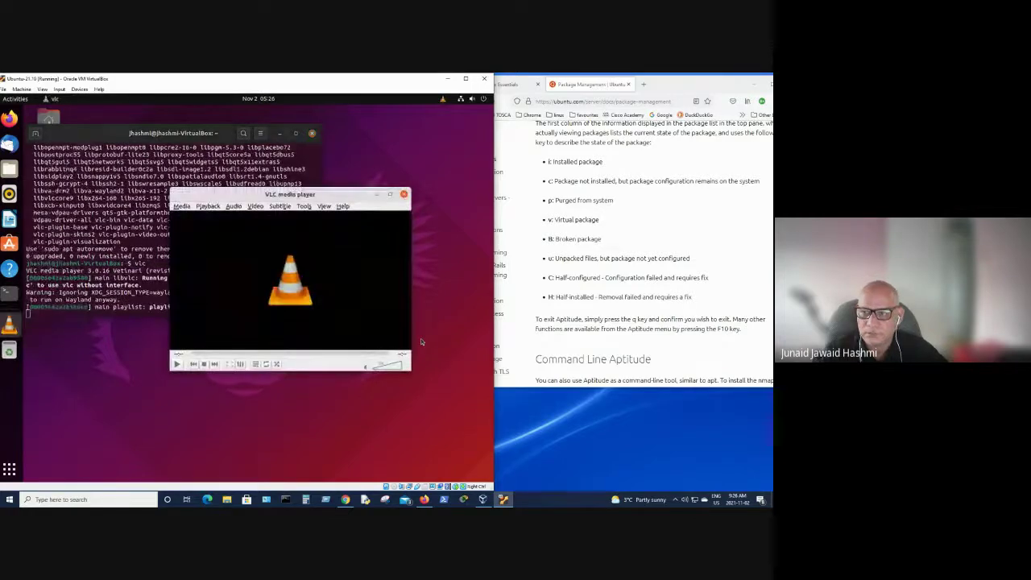
{"action": "left_click", "coordinate": [403, 194]}
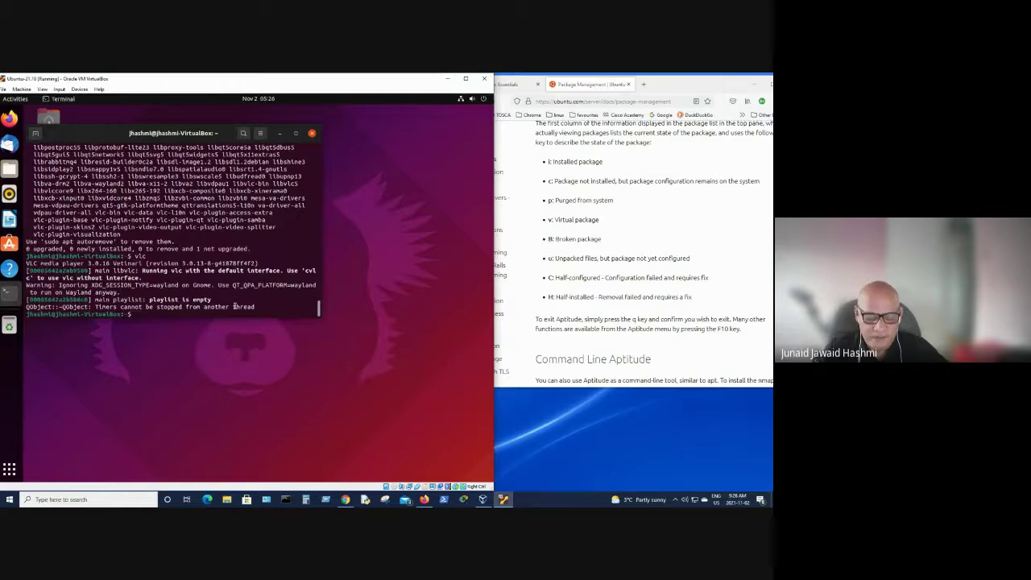
Remove the leftover unused packages by running sudo apt autoremove in the terminal and confirming the removal
{"action": "type", "text": "sud"}
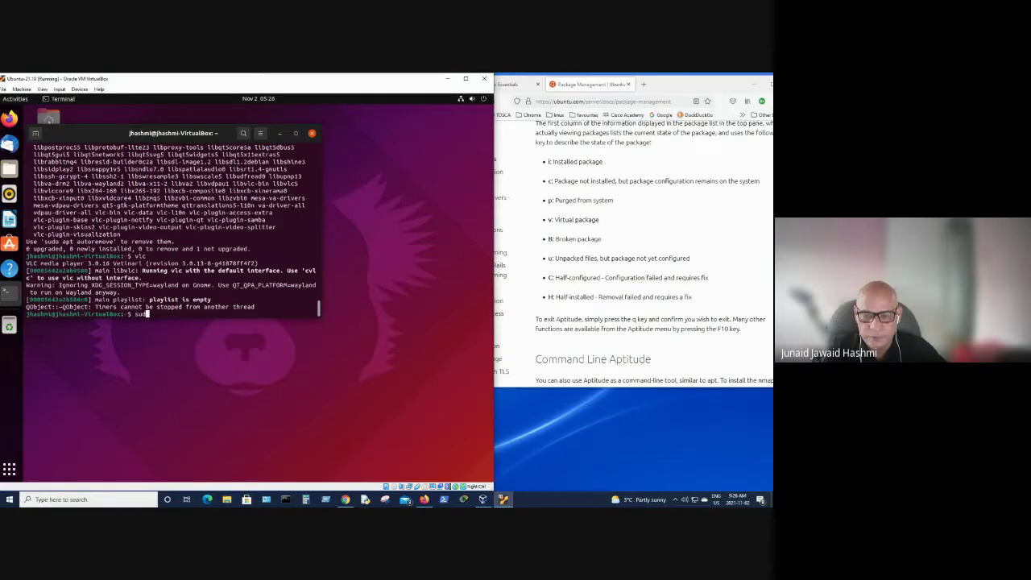
{"action": "type", "text": "o apt "}
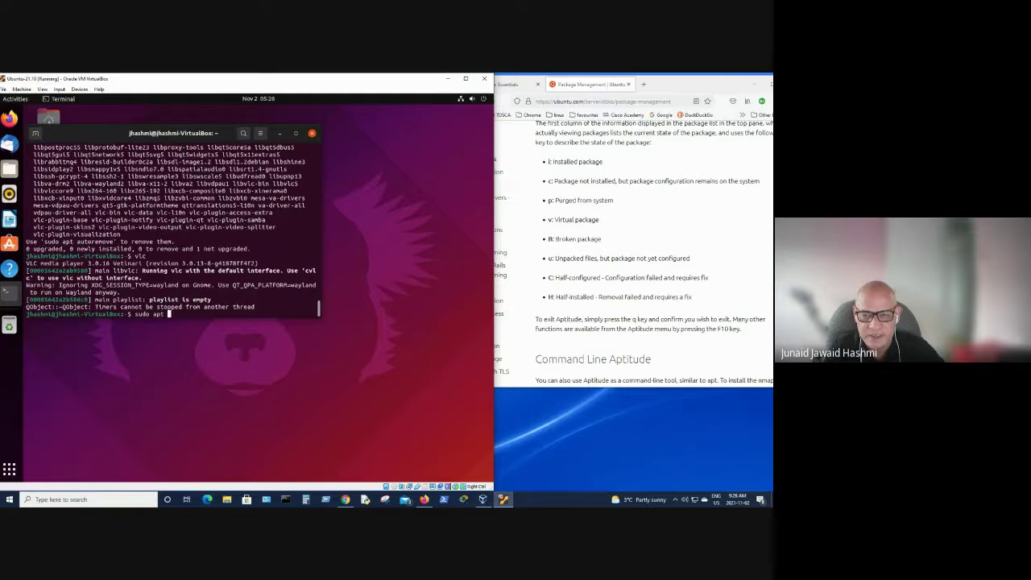
{"action": "type", "text": "au"}
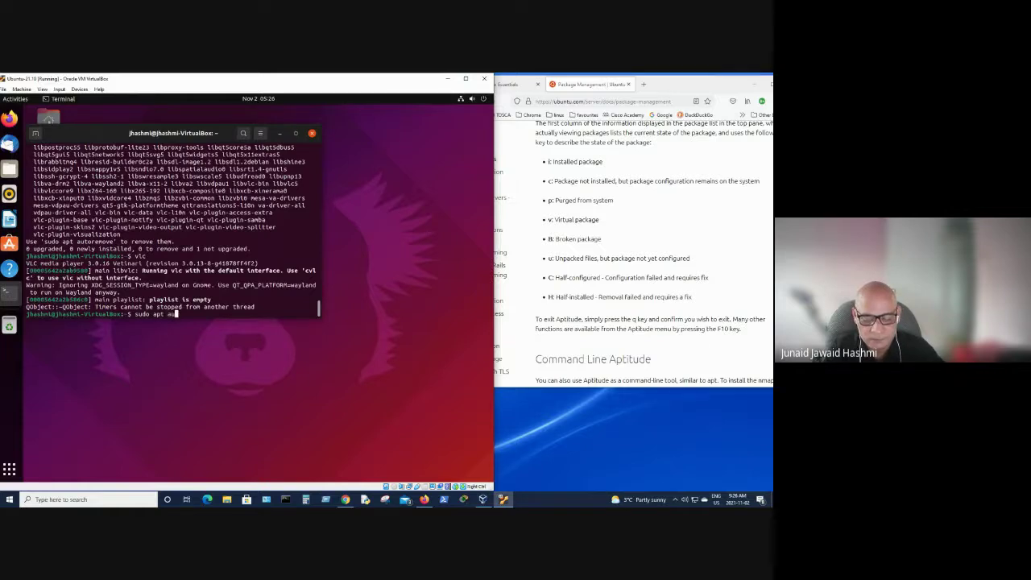
{"action": "type", "text": "toremove"}
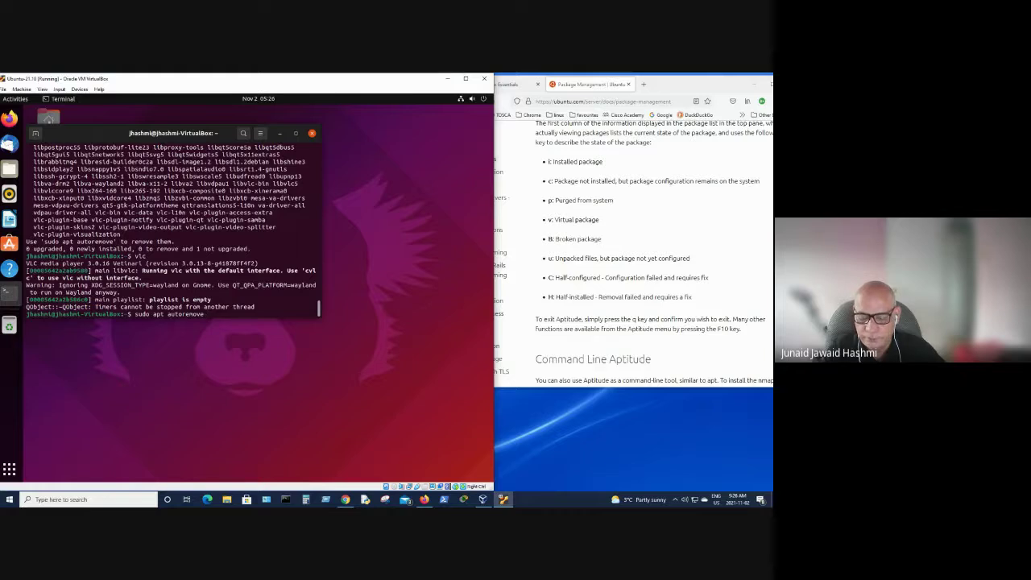
{"action": "key", "text": "Return"}
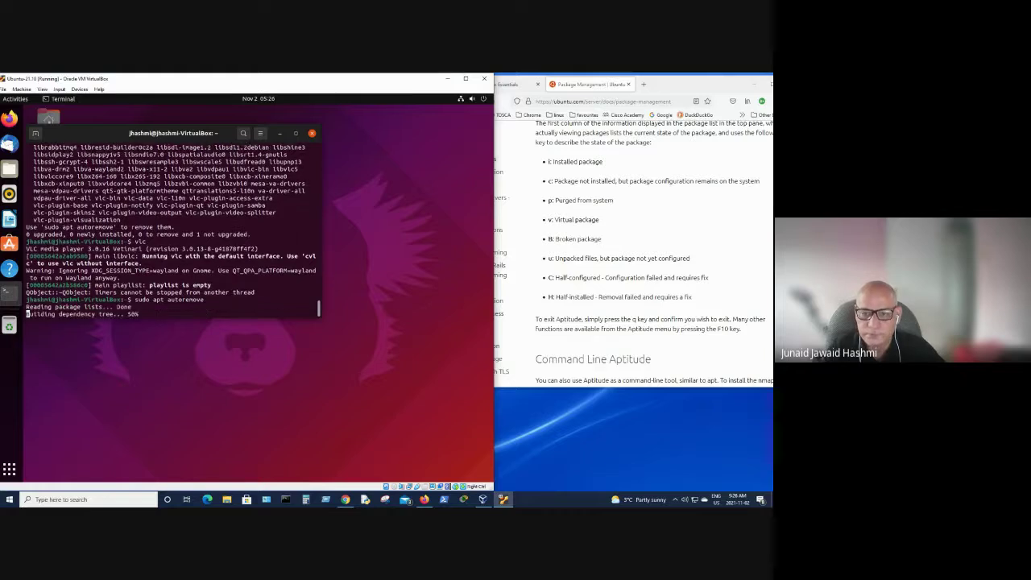
{"action": "type", "text": "y"}
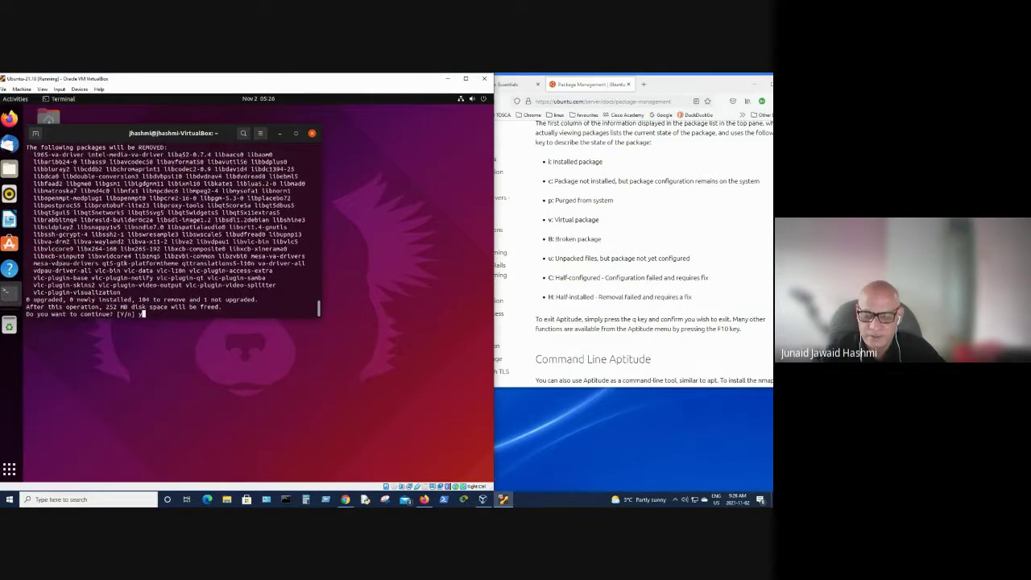
{"action": "key", "text": "Return"}
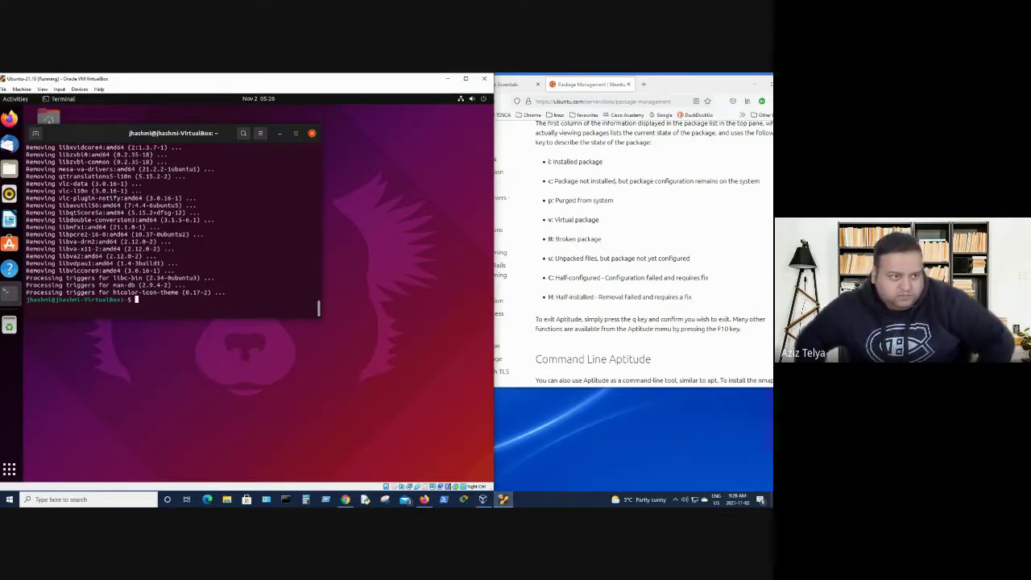
Run vlc in the terminal to check whether the player still launches, and look back through the package removal output
{"action": "type", "text": "vlc"}
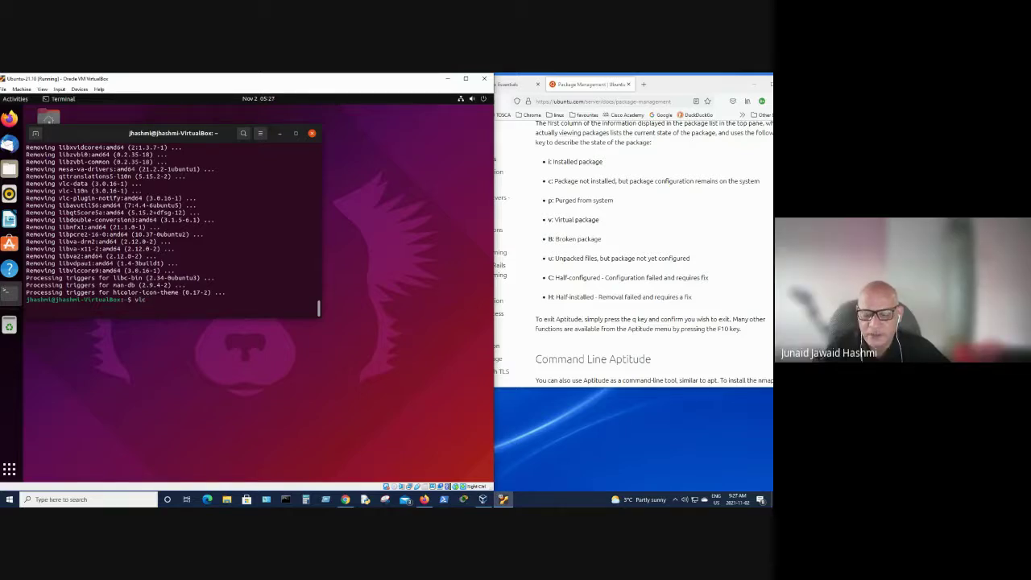
{"action": "key", "text": "Return"}
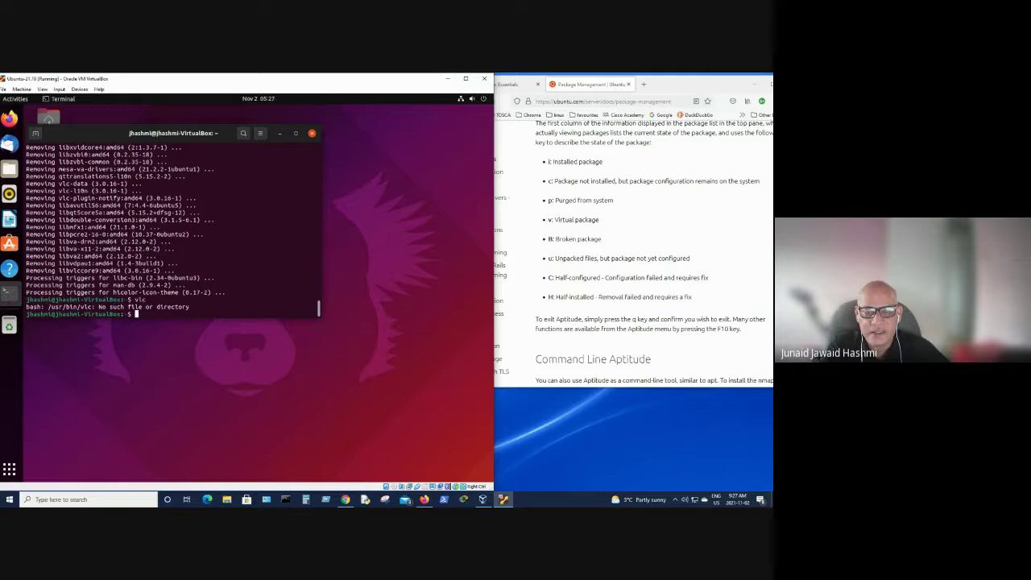
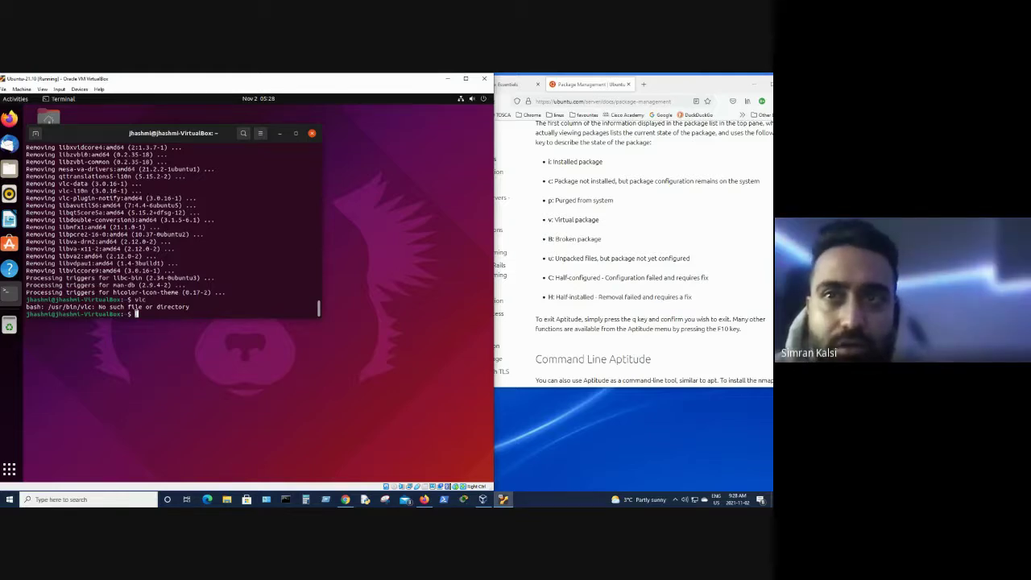
{"action": "scroll", "coordinate": [140, 272], "scroll_direction": "up", "scroll_amount": 1}
{"action": "scroll", "coordinate": [141, 271], "scroll_direction": "up", "scroll_amount": 5}
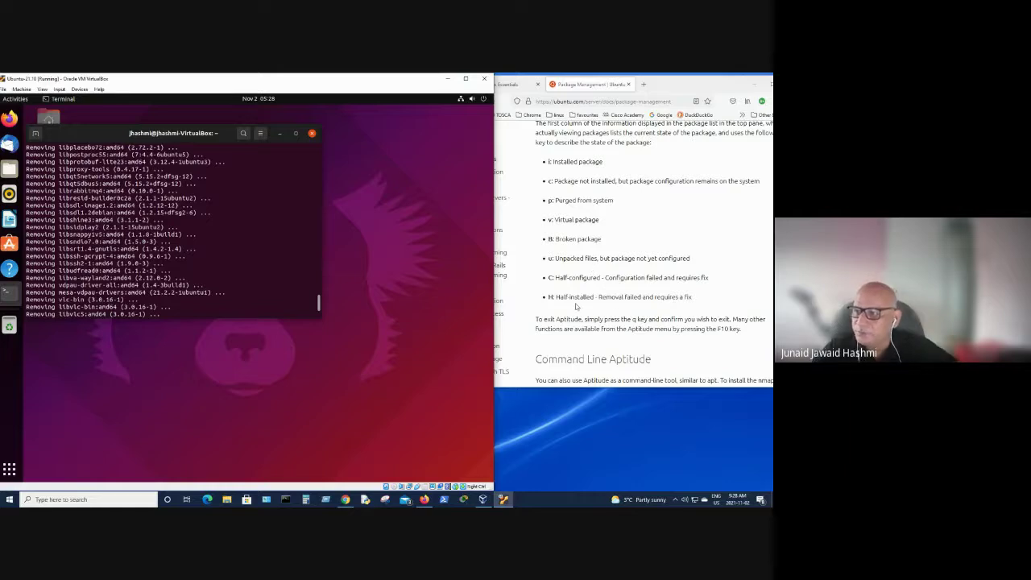
Review the documentation's Aptitude and dpkg sections, place the browser beside the terminal, and return the terminal view to its latest prompt
{"action": "scroll", "coordinate": [575, 306], "scroll_direction": "up", "scroll_amount": 5}
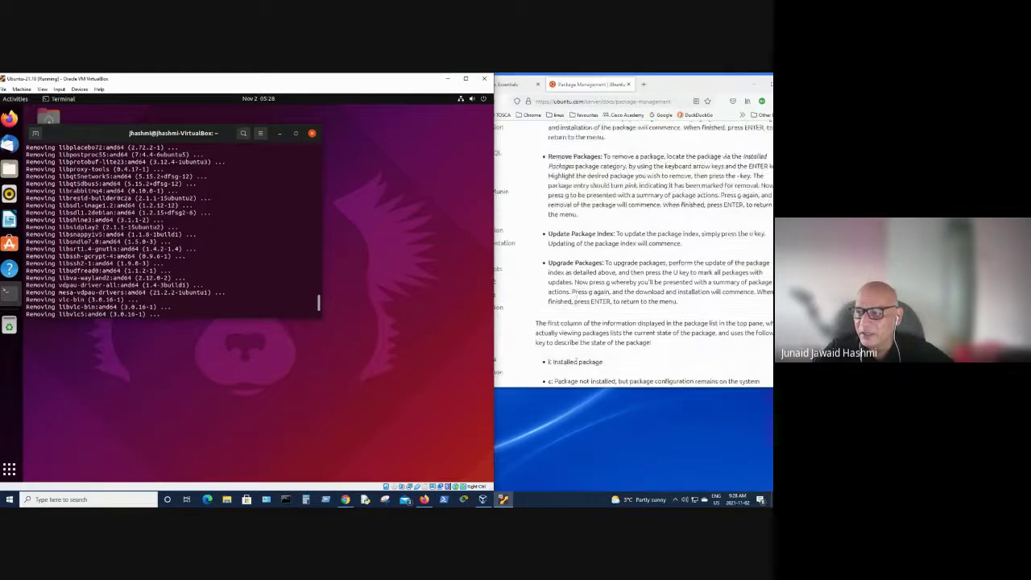
{"action": "scroll", "coordinate": [575, 305], "scroll_direction": "down", "scroll_amount": 5}
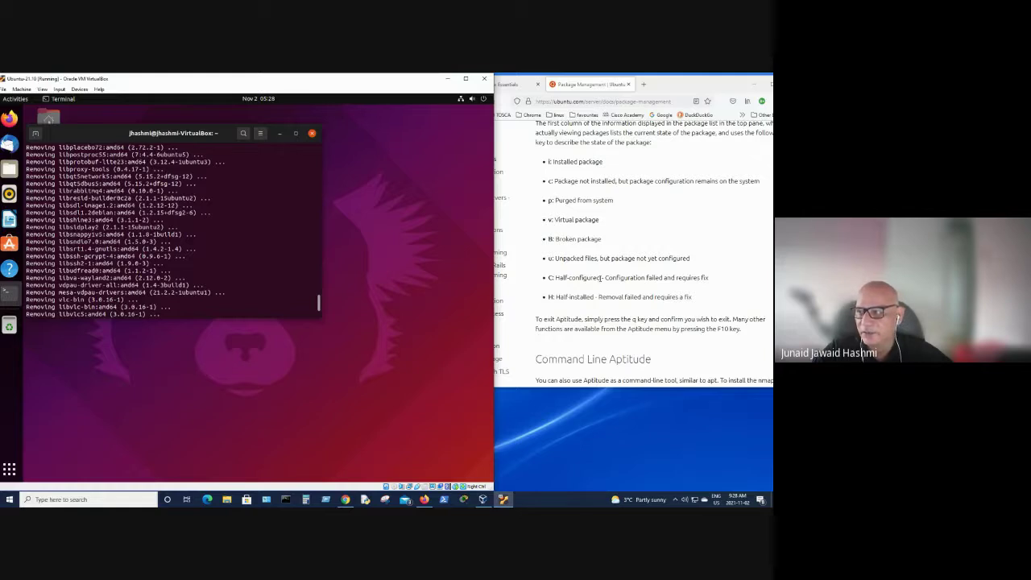
{"action": "scroll", "coordinate": [600, 277], "scroll_direction": "down", "scroll_amount": 5}
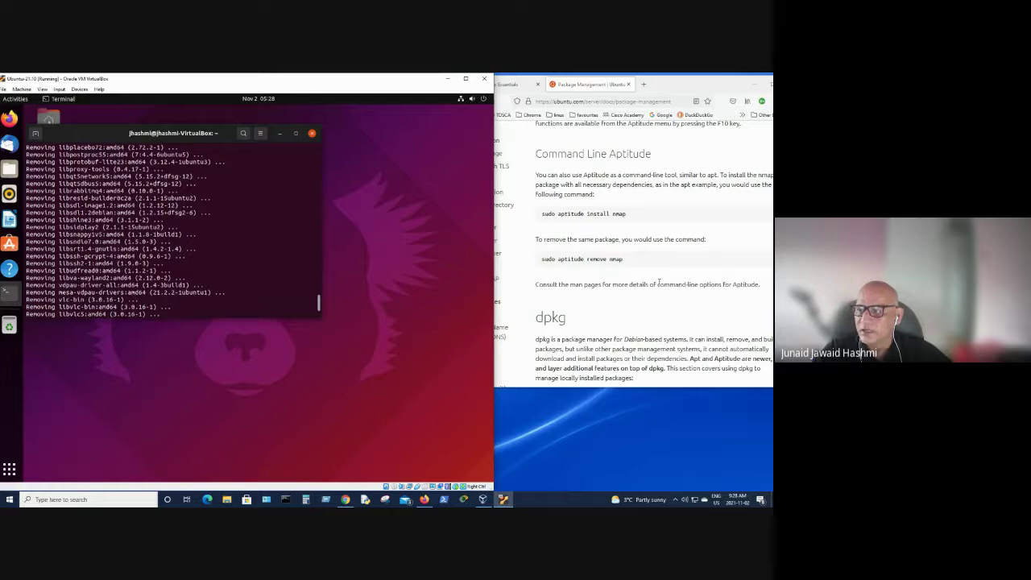
{"action": "left_click", "coordinate": [762, 86]}
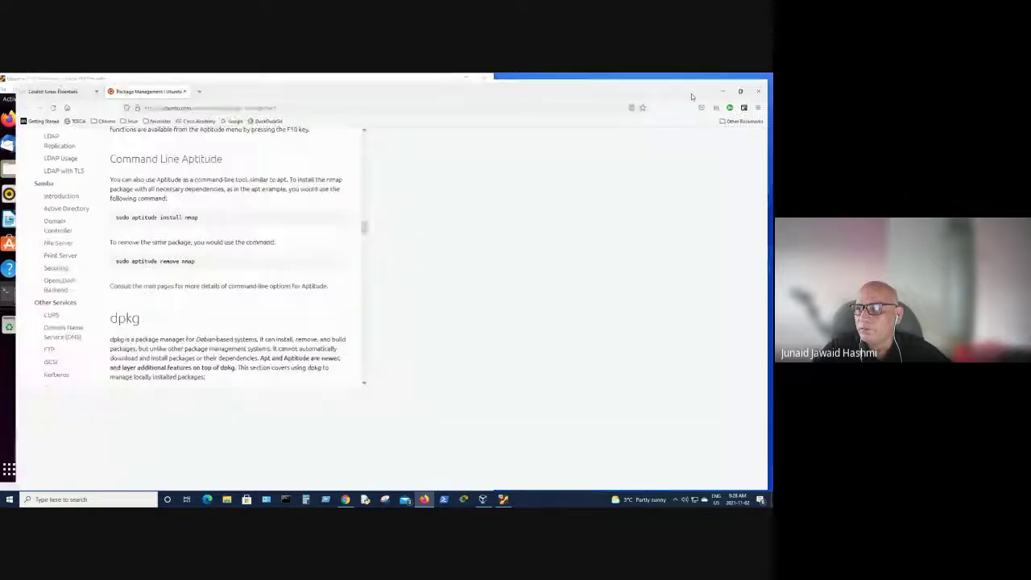
{"action": "scroll", "coordinate": [410, 348], "scroll_direction": "down", "scroll_amount": 3}
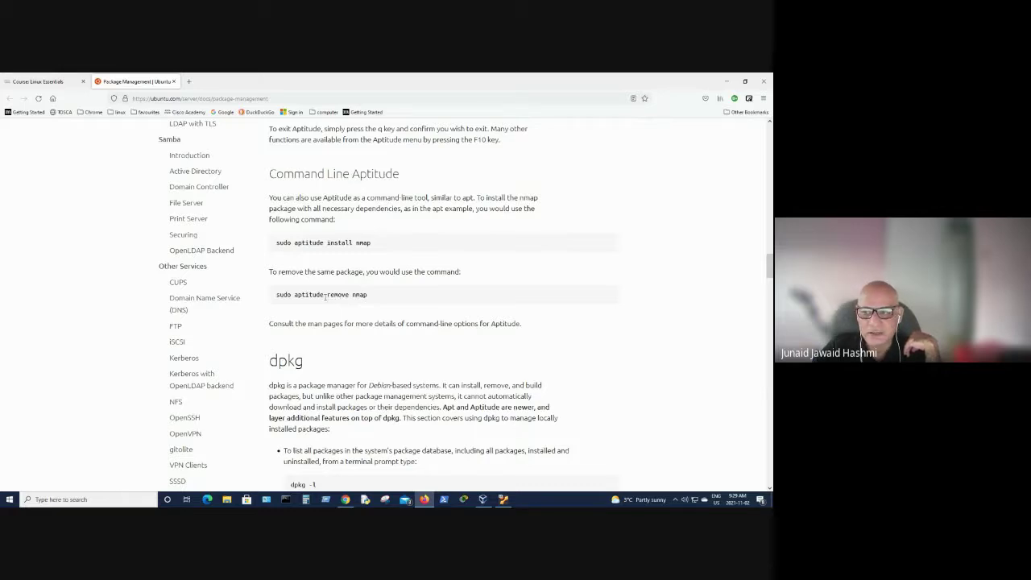
{"action": "left_click", "coordinate": [744, 81]}
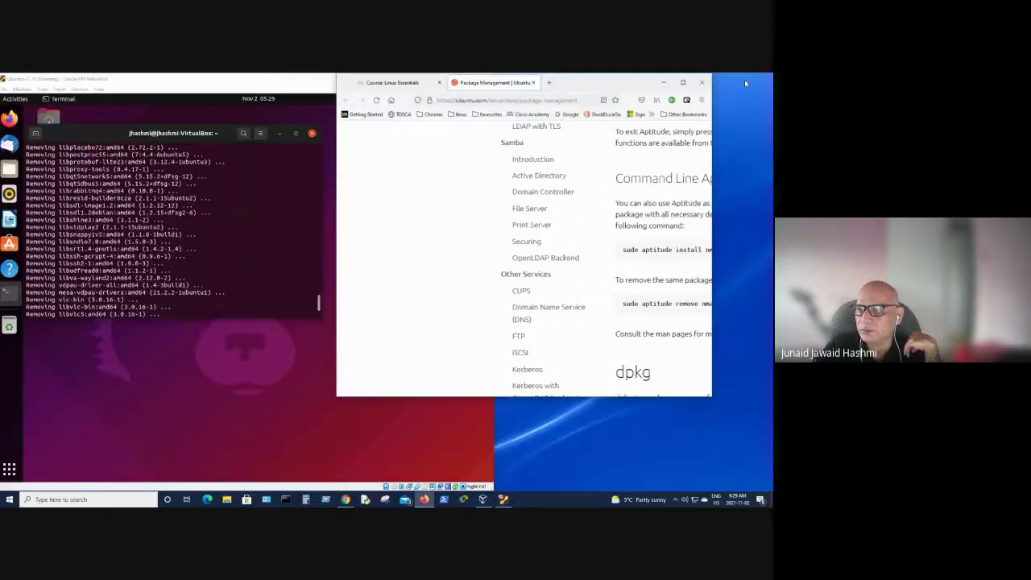
{"action": "left_click_drag", "start_coordinate": [579, 78], "coordinate": [642, 81]}
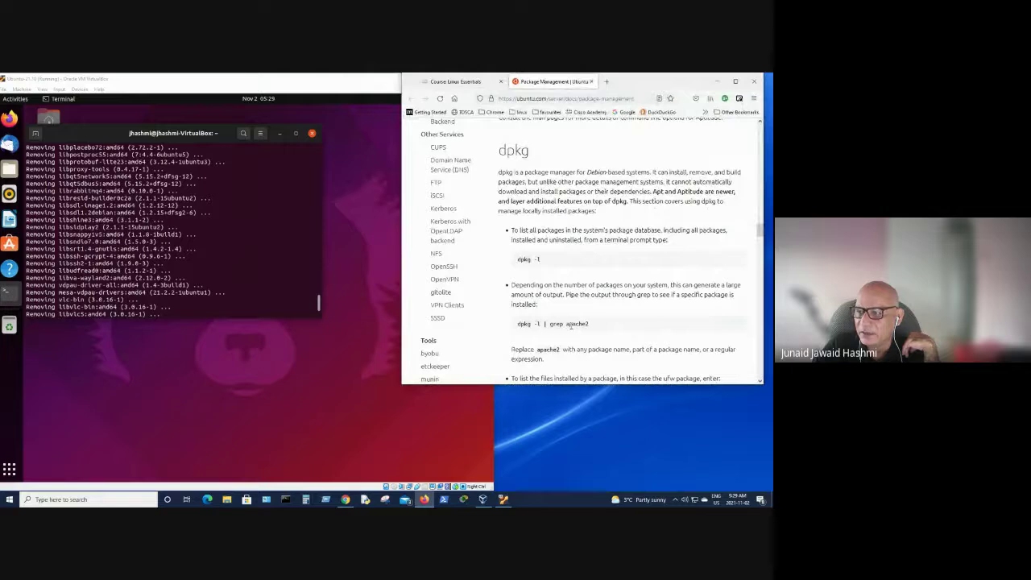
{"action": "scroll", "coordinate": [571, 326], "scroll_direction": "down", "scroll_amount": 4}
{"action": "scroll", "coordinate": [570, 326], "scroll_direction": "up", "scroll_amount": 15}
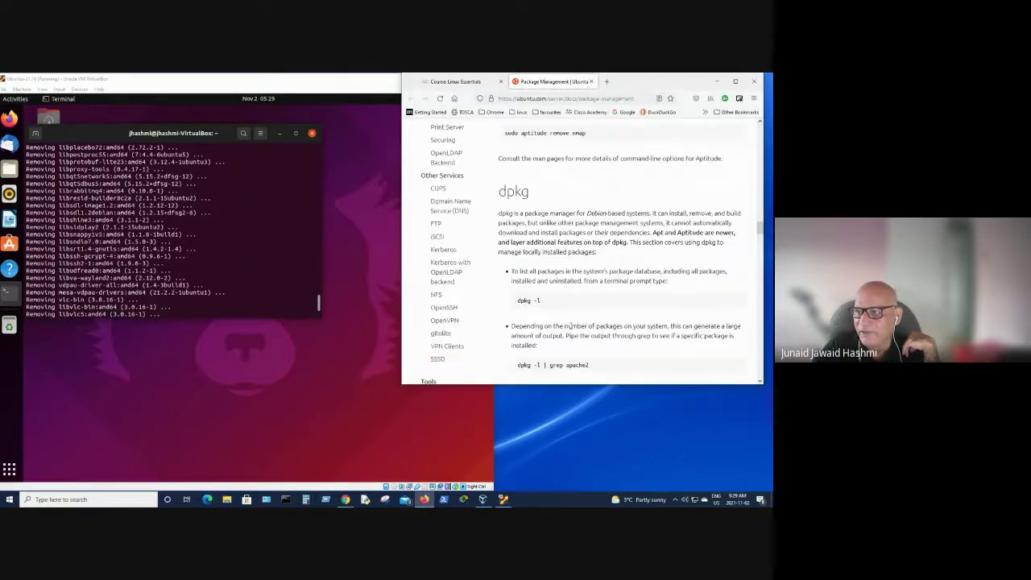
{"action": "scroll", "coordinate": [570, 330], "scroll_direction": "down", "scroll_amount": 2}
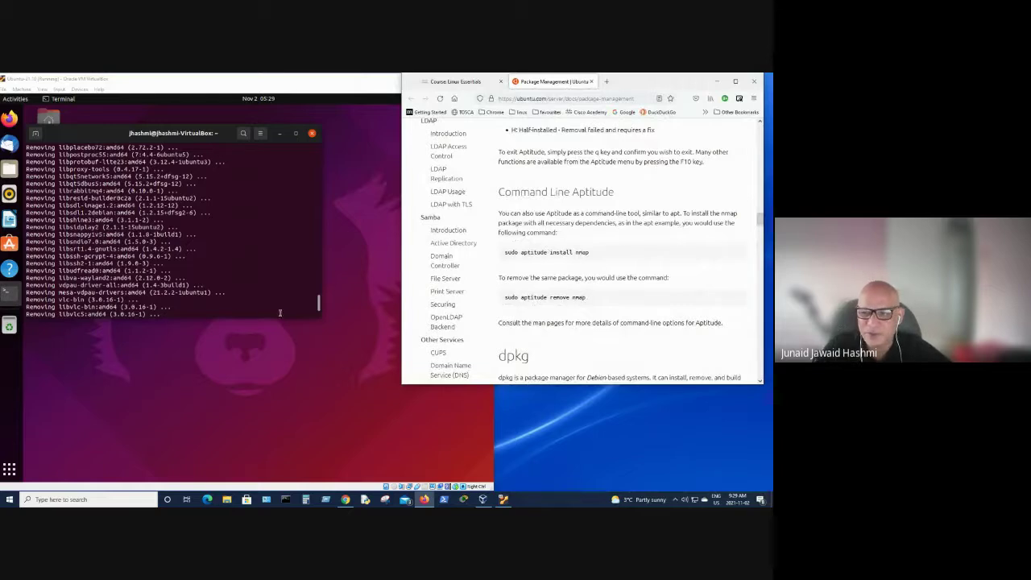
{"action": "left_click", "coordinate": [314, 306]}
{"action": "type", "text": "vlc"}
{"action": "key", "text": "Return"}
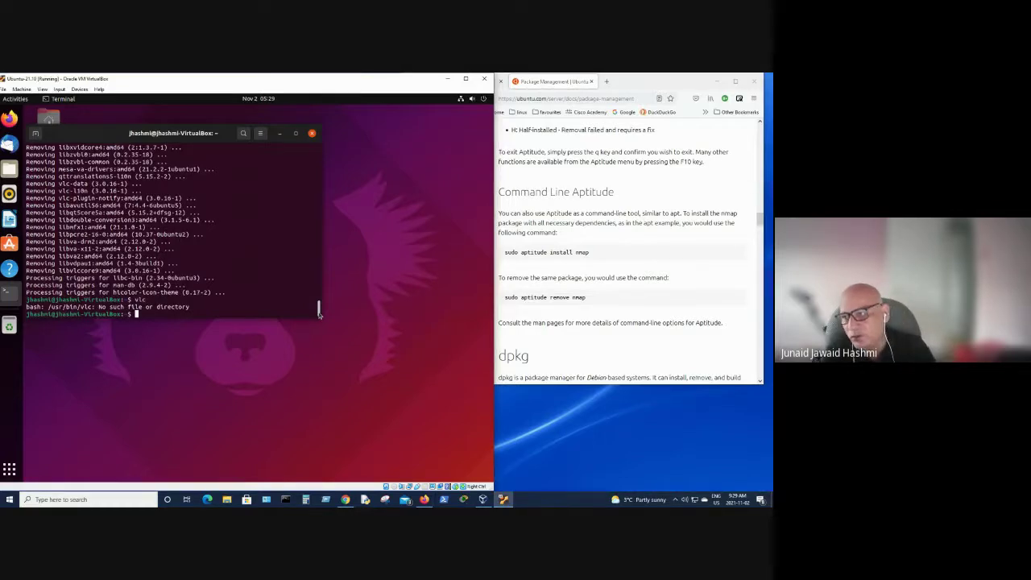
Compare the documentation's Aptitude commands for installing and removing nmap with the dpkg commands for listing packages and their files
{"action": "left_click", "coordinate": [663, 86]}
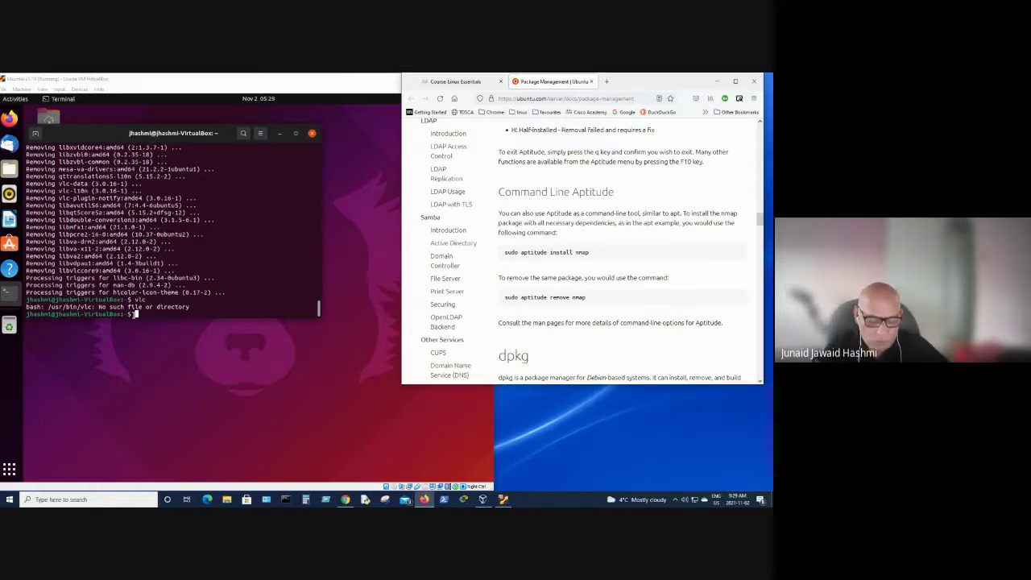
{"action": "scroll", "coordinate": [620, 250], "scroll_direction": "down", "scroll_amount": 2}
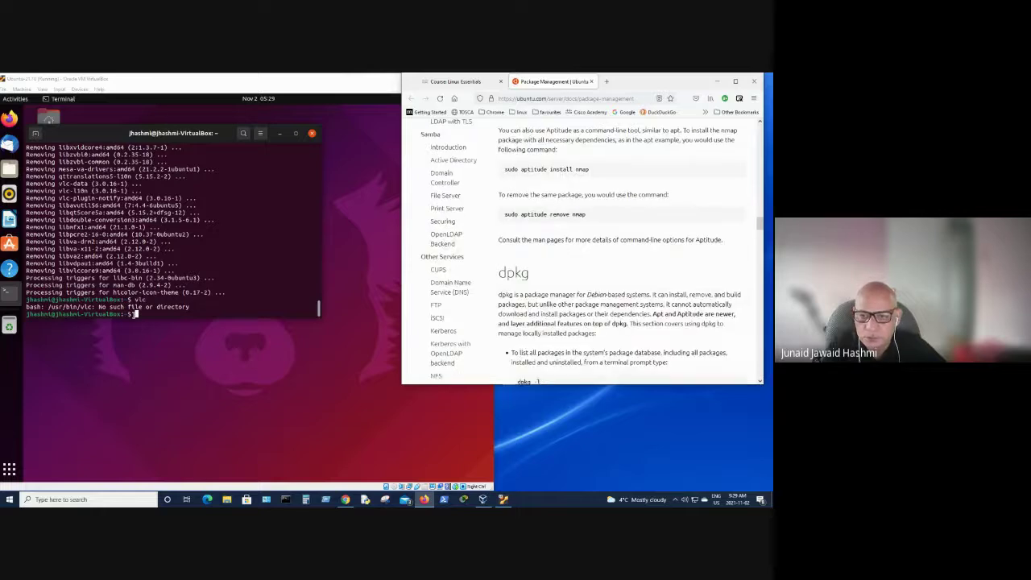
{"action": "scroll", "coordinate": [675, 327], "scroll_direction": "down", "scroll_amount": 4}
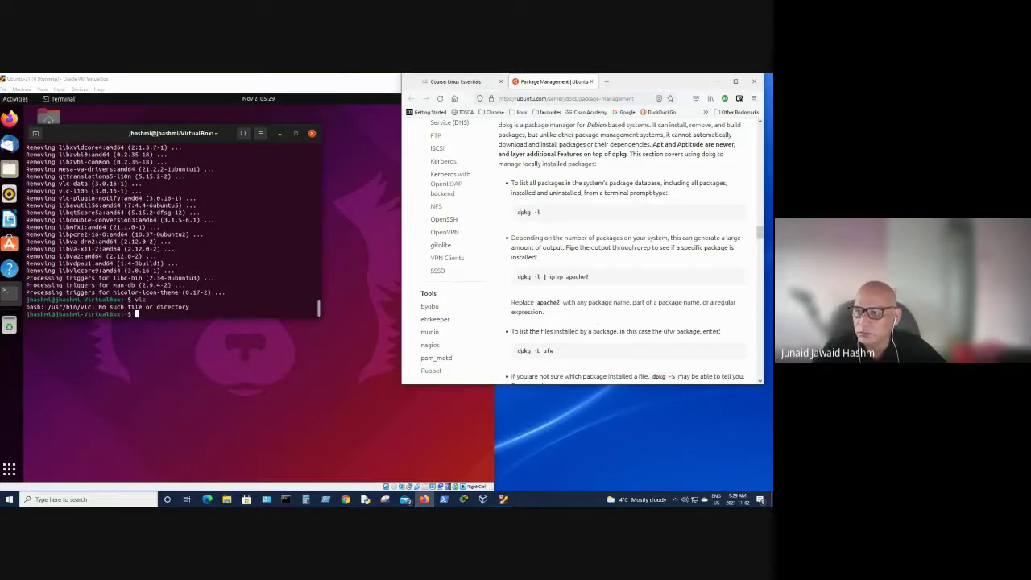
{"action": "scroll", "coordinate": [596, 326], "scroll_direction": "up", "scroll_amount": 6}
{"action": "scroll", "coordinate": [597, 330], "scroll_direction": "up", "scroll_amount": 4}
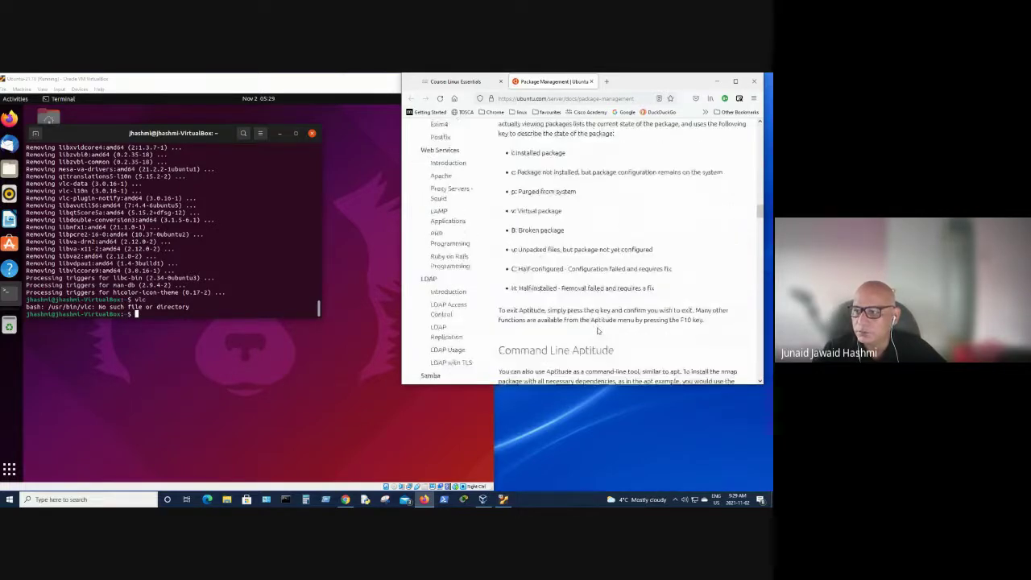
{"action": "scroll", "coordinate": [596, 330], "scroll_direction": "down", "scroll_amount": 5}
{"action": "scroll", "coordinate": [596, 330], "scroll_direction": "down", "scroll_amount": 3}
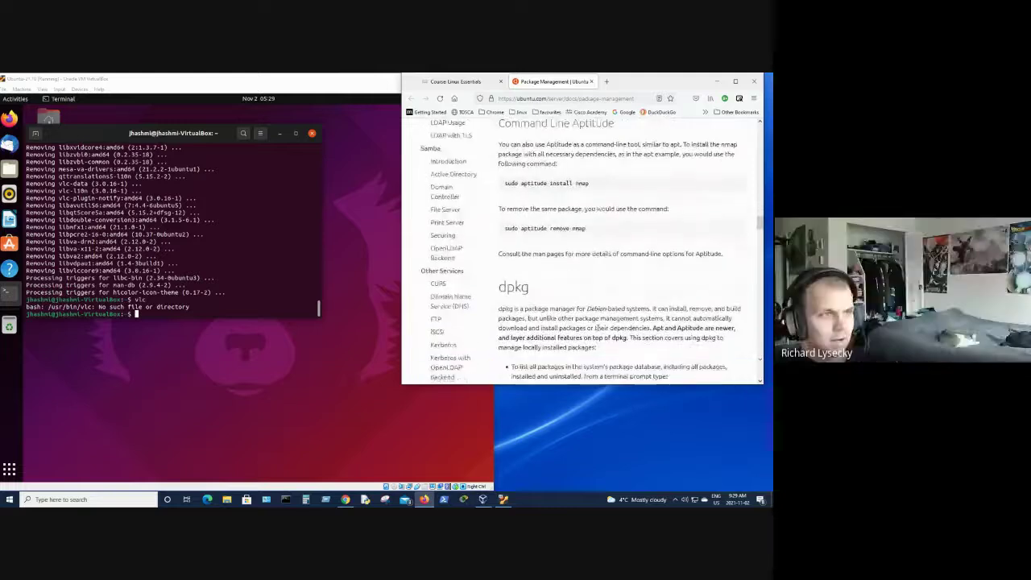
{"action": "scroll", "coordinate": [596, 330], "scroll_direction": "down", "scroll_amount": 3}
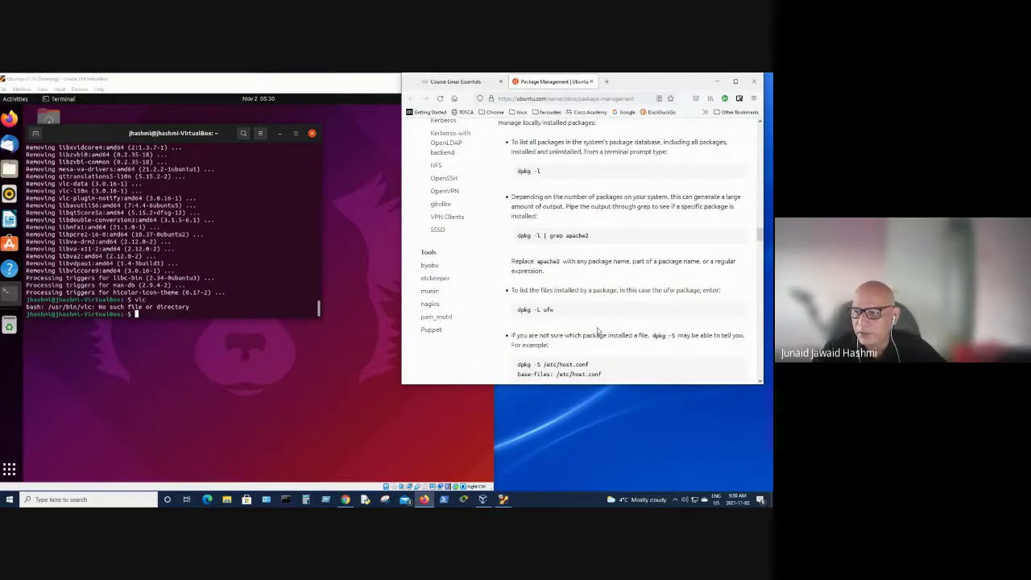
{"action": "scroll", "coordinate": [596, 330], "scroll_direction": "up", "scroll_amount": 6}
{"action": "scroll", "coordinate": [596, 331], "scroll_direction": "up", "scroll_amount": 3}
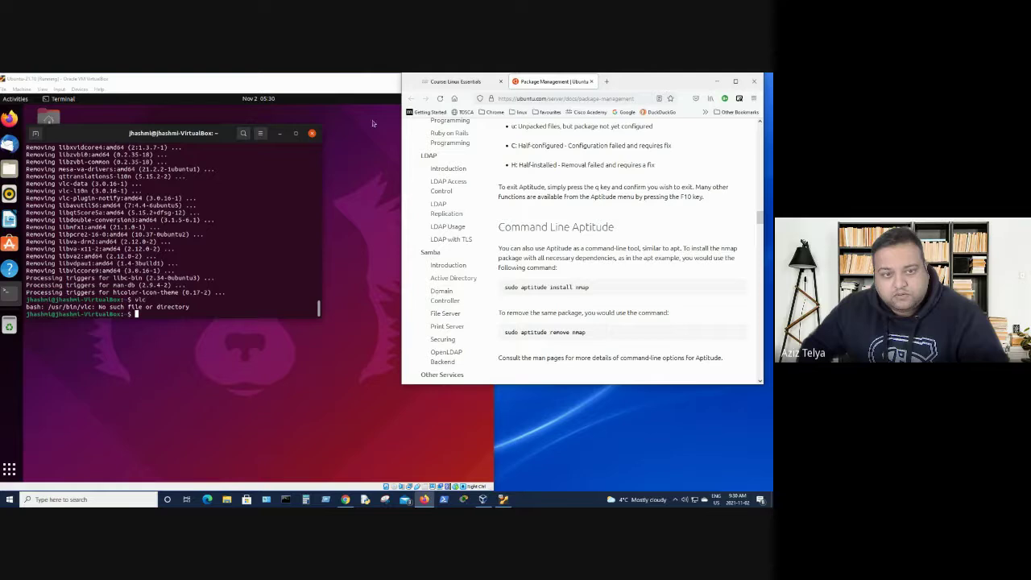
{"action": "scroll", "coordinate": [595, 290], "scroll_direction": "down", "scroll_amount": 5}
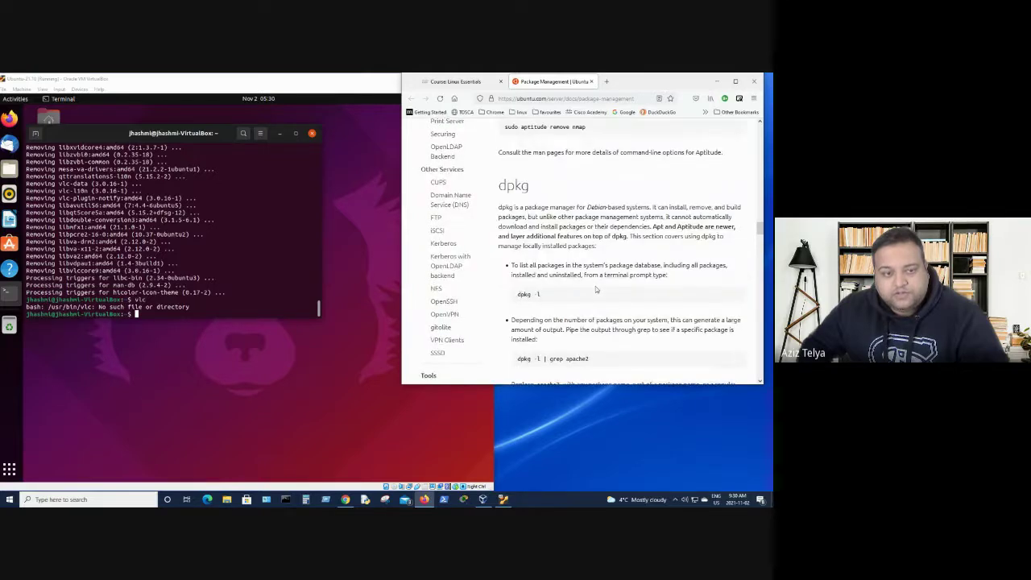
{"action": "scroll", "coordinate": [596, 290], "scroll_direction": "down", "scroll_amount": 2}
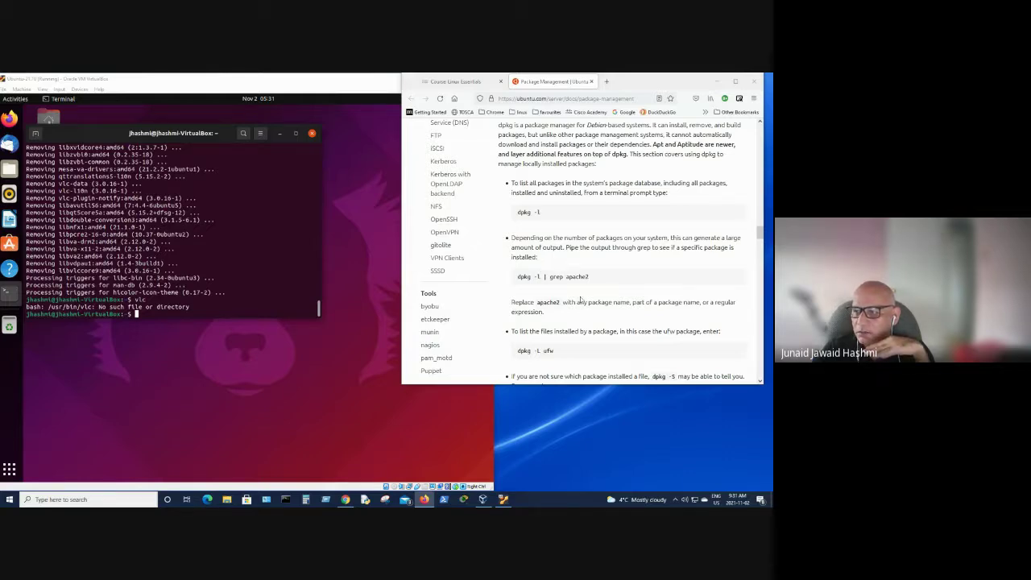
{"action": "scroll", "coordinate": [578, 297], "scroll_direction": "up", "scroll_amount": 5}
{"action": "scroll", "coordinate": [580, 299], "scroll_direction": "up", "scroll_amount": 5}
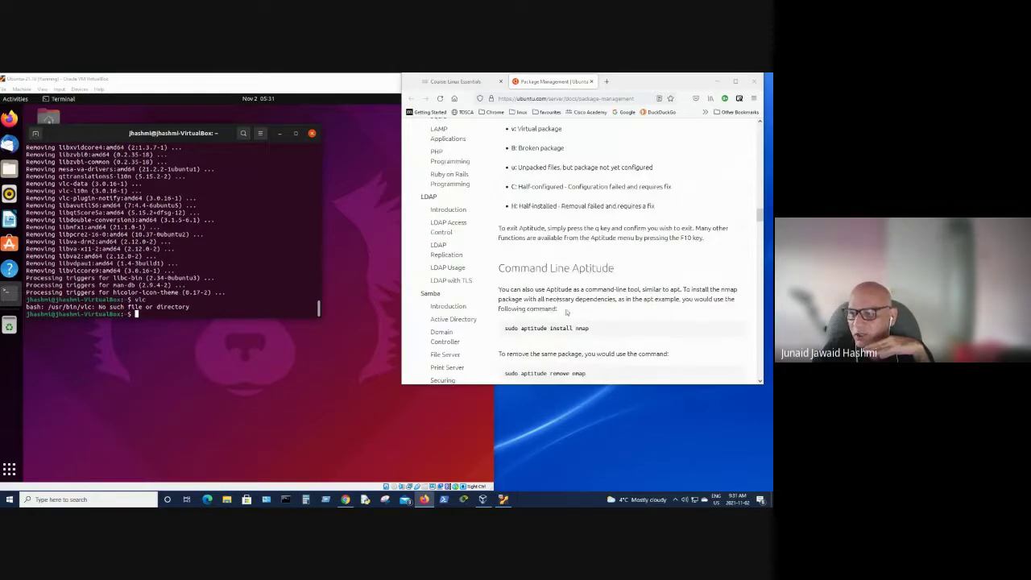
{"action": "scroll", "coordinate": [567, 201], "scroll_direction": "down", "scroll_amount": 5}
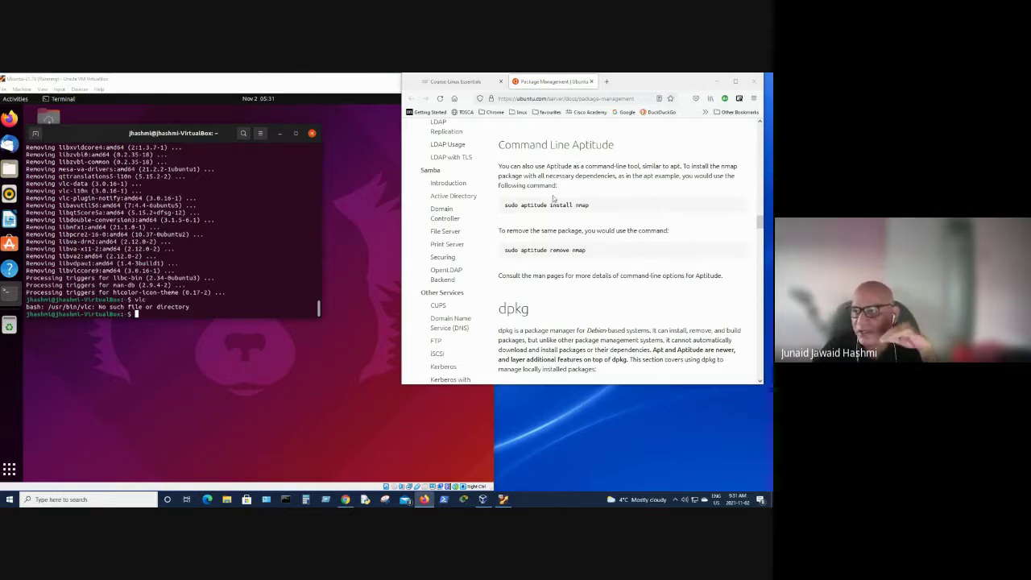
{"action": "double_click", "coordinate": [594, 144]}
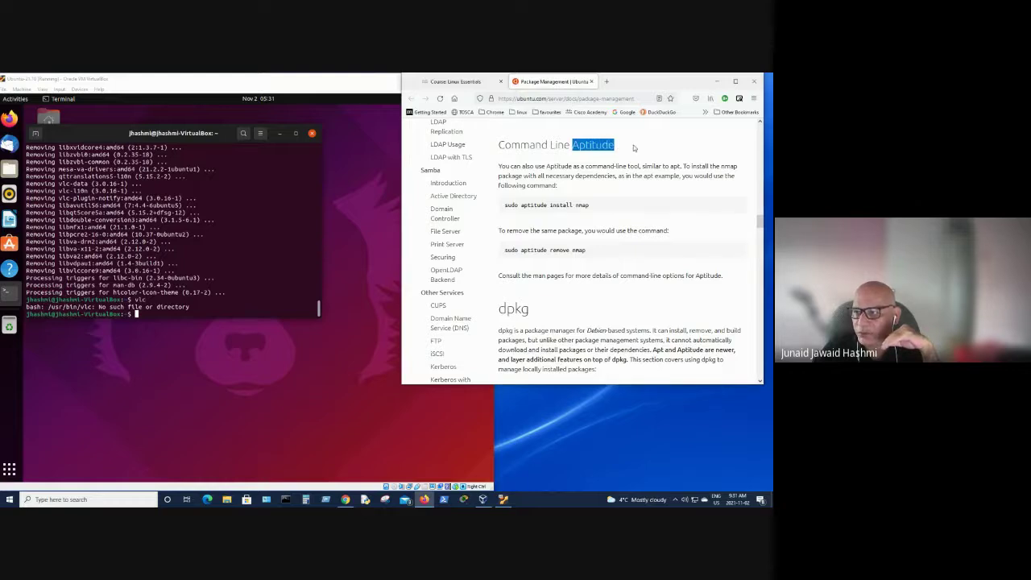
Run vlc in the terminal again to check whether the player can still be launched
{"action": "left_click", "coordinate": [137, 314]}
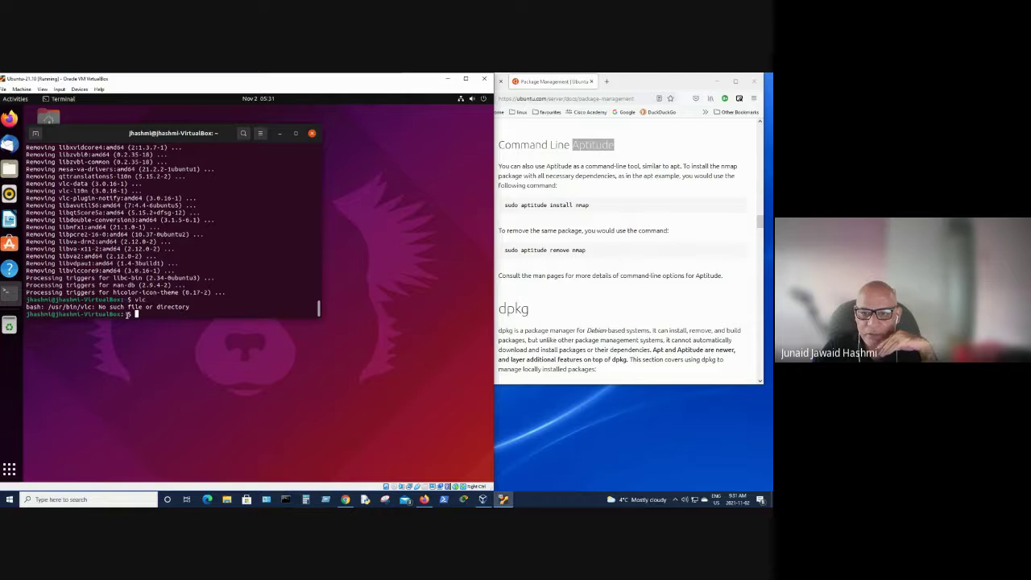
{"action": "type", "text": "vlc"}
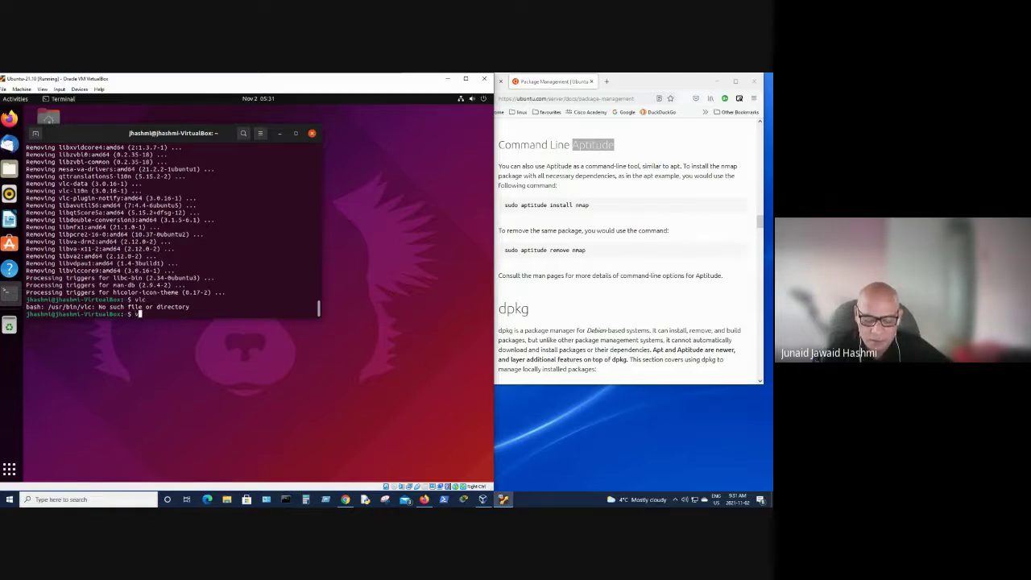
{"action": "key", "text": "Return"}
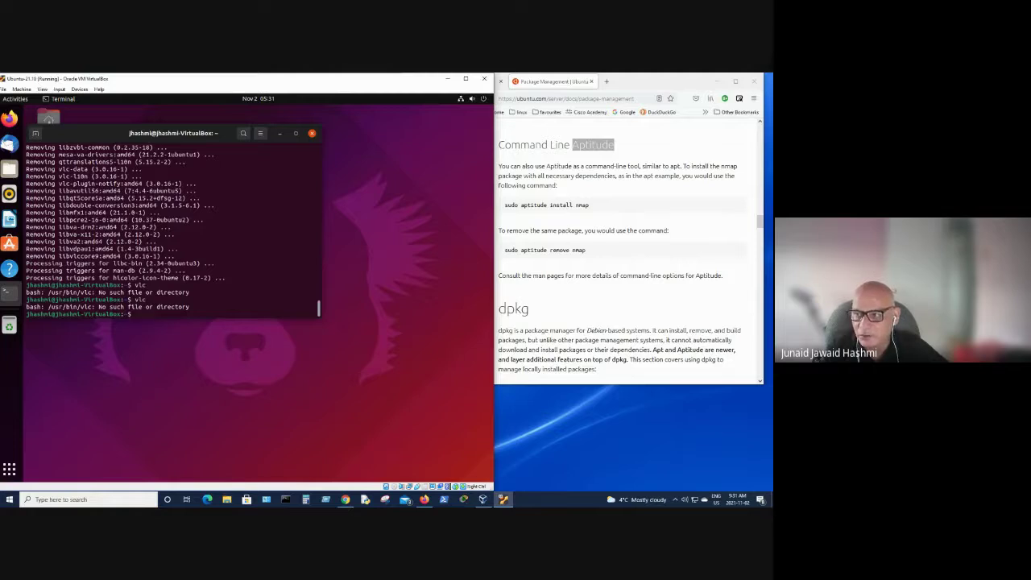
Try to install VLC through Aptitude by running sudo aptitude install install vlc in the terminal
{"action": "type", "text": "sudo"}
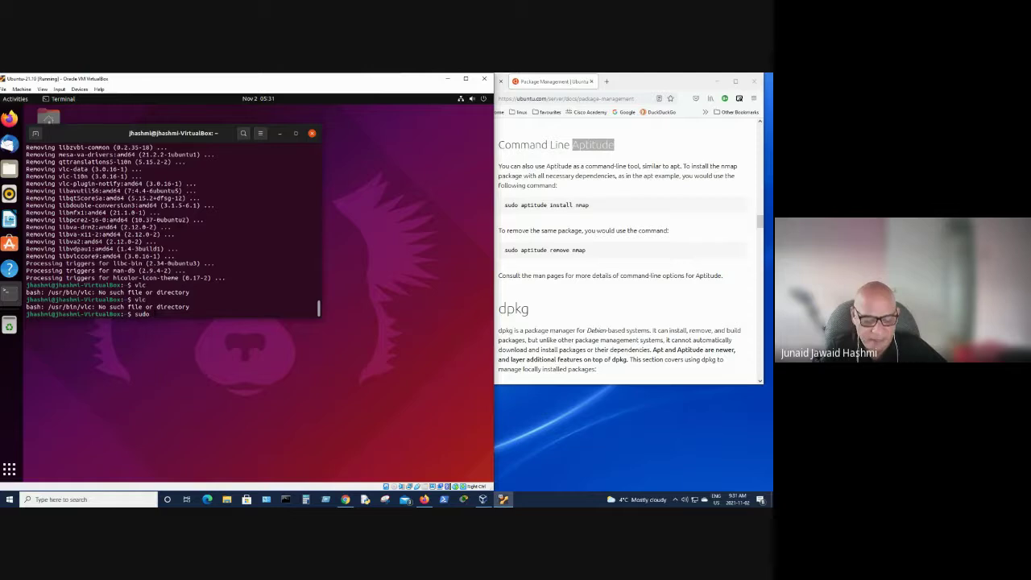
{"action": "type", "text": " apti"}
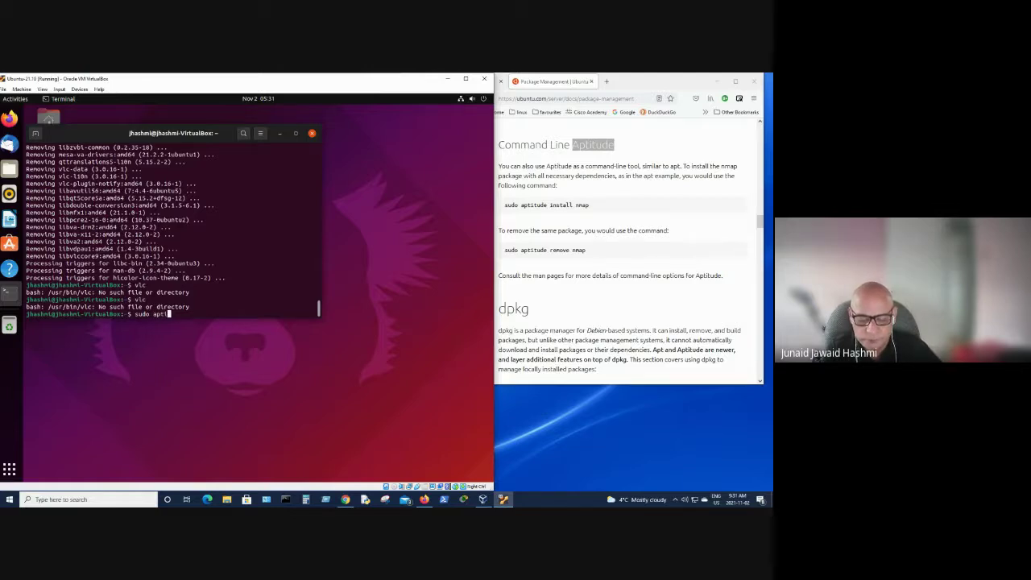
{"action": "type", "text": "tude"}
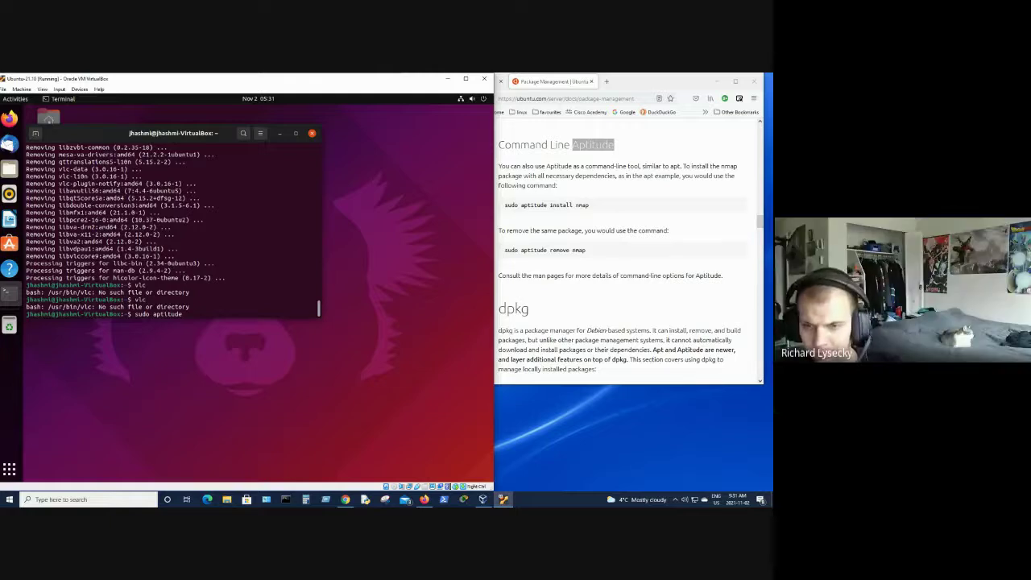
{"action": "type", "text": " install"}
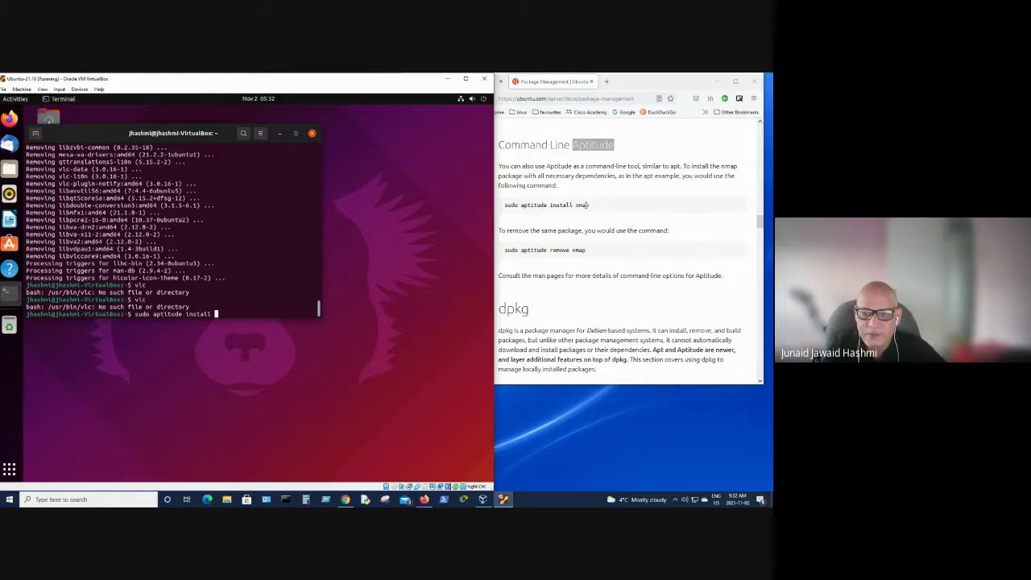
{"action": "type", "text": "insta"}
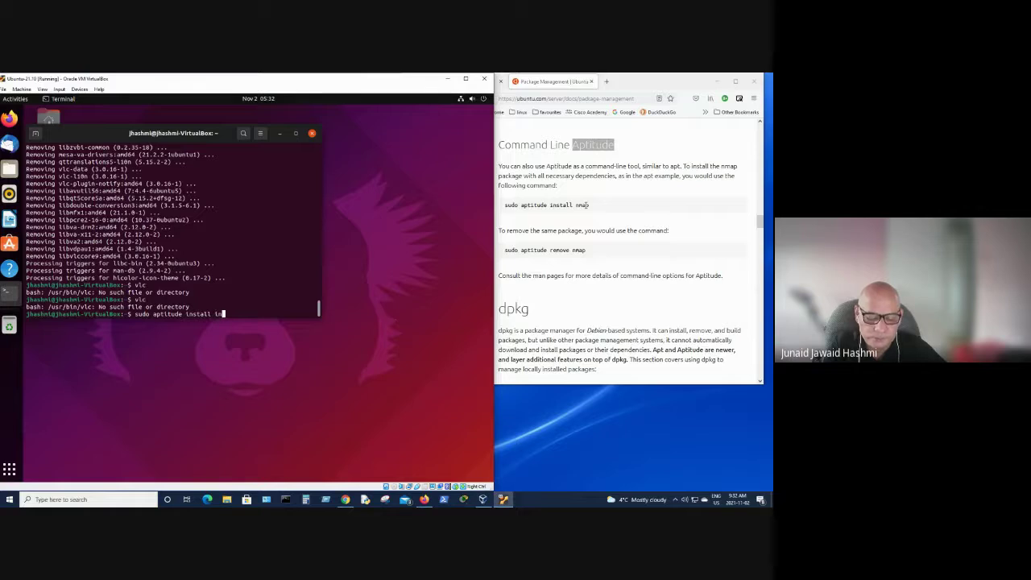
{"action": "type", "text": "ll "}
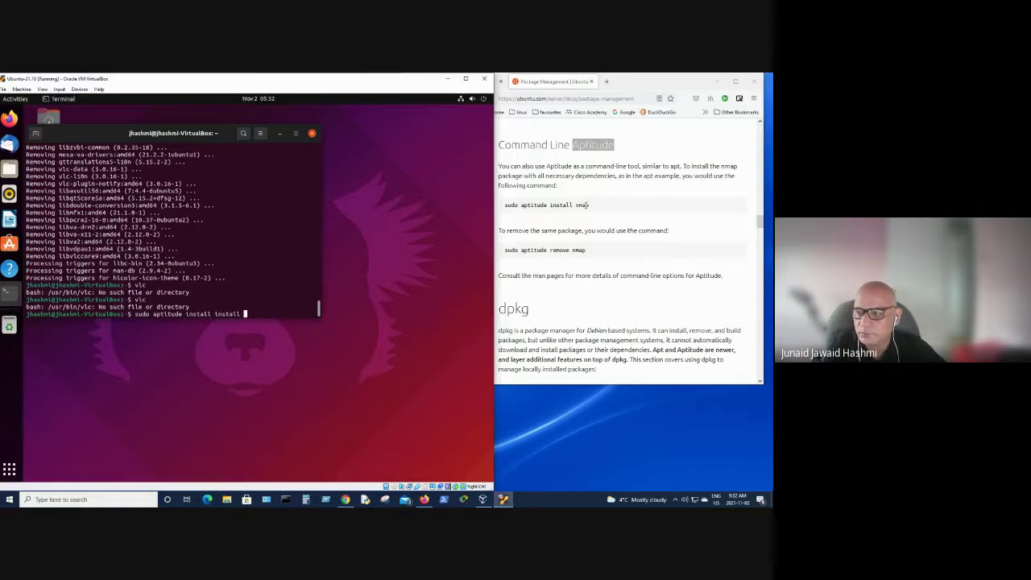
{"action": "type", "text": "vlc"}
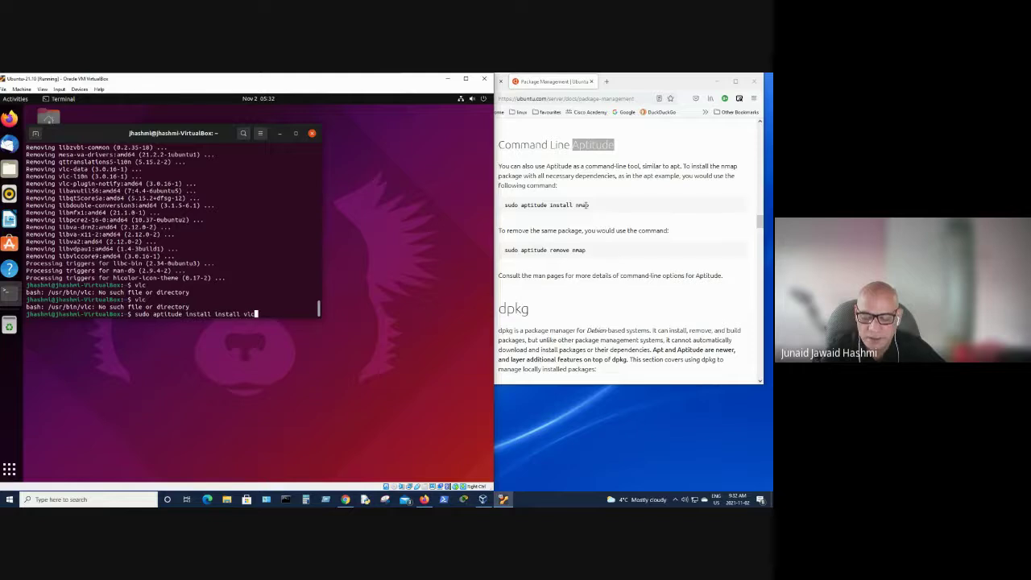
{"action": "key", "text": "Return"}
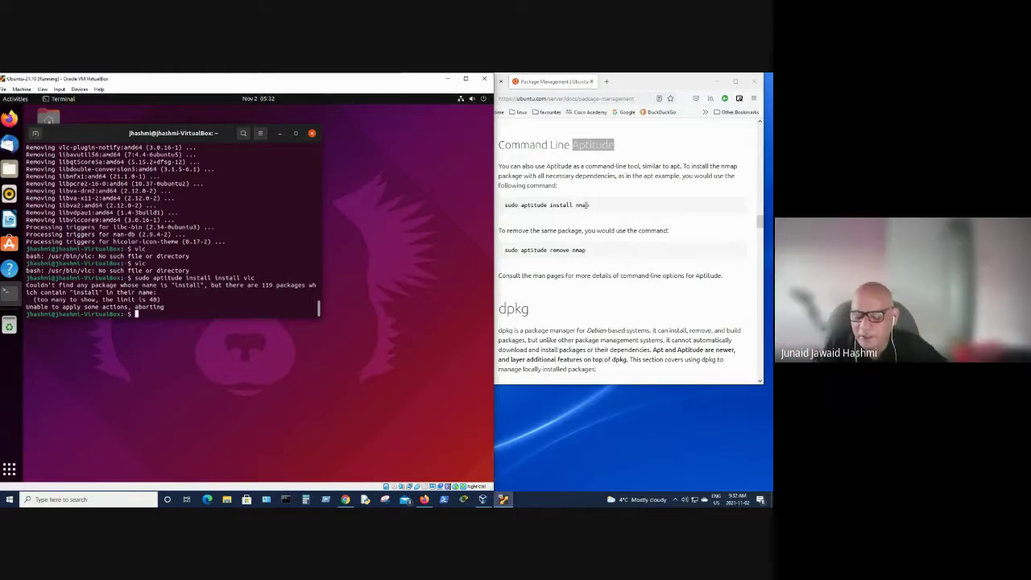
Correct the previous command to sudo aptitude install vlc, run it, and confirm the installation with y
{"action": "key", "text": "Up"}
{"action": "key", "text": "Left"}
{"action": "key", "text": "Left"}
{"action": "key", "text": "Left"}
{"action": "key", "text": "Left"}
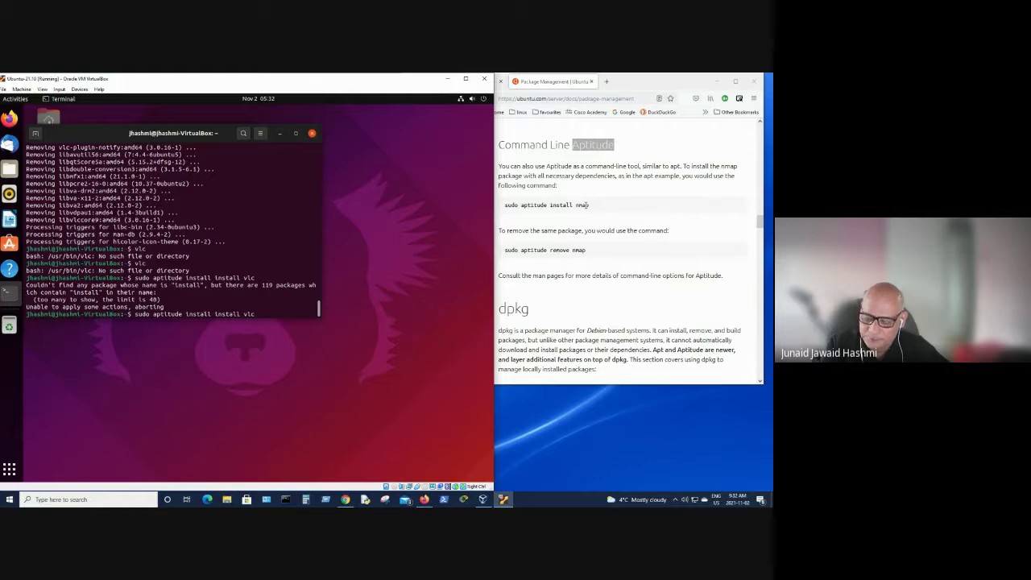
{"action": "key", "text": "BackSpace"}
{"action": "key", "text": "BackSpace"}
{"action": "key", "text": "BackSpace"}
{"action": "key", "text": "BackSpace"}
{"action": "key", "text": "BackSpace"}
{"action": "key", "text": "BackSpace"}
{"action": "key", "text": "BackSpace"}
{"action": "key", "text": "BackSpace"}
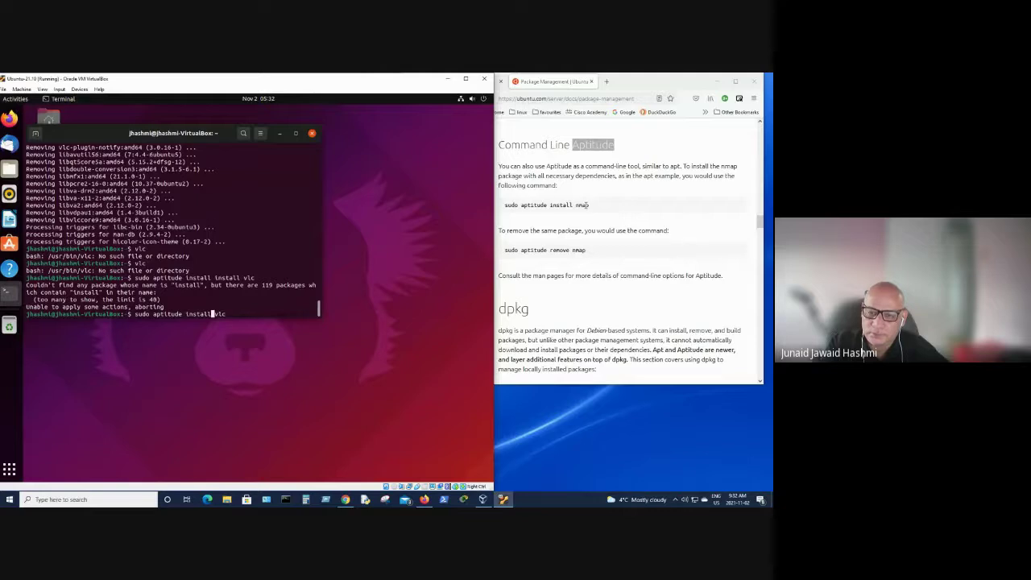
{"action": "key", "text": "Return"}
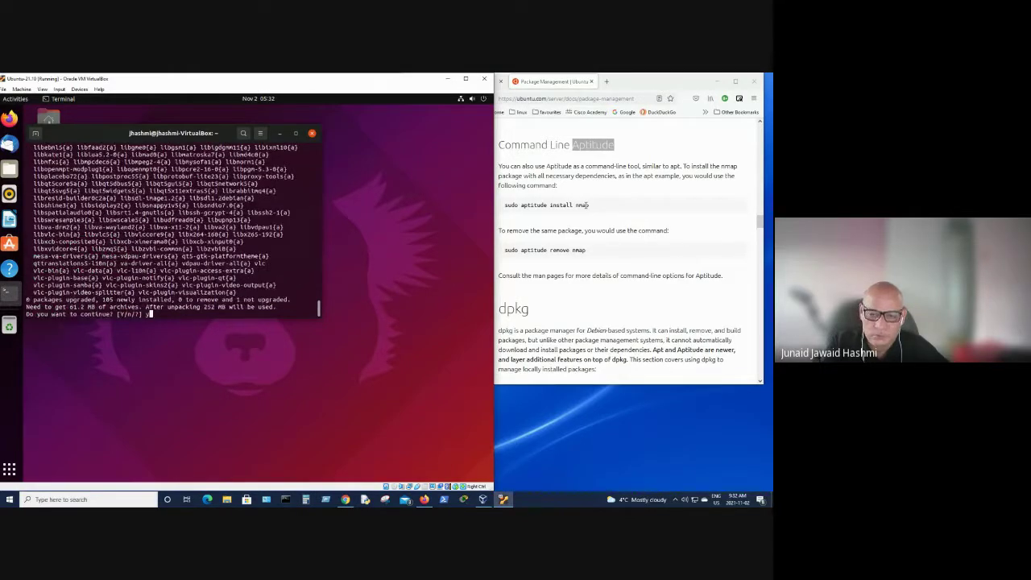
{"action": "type", "text": "y"}
{"action": "key", "text": "Return"}
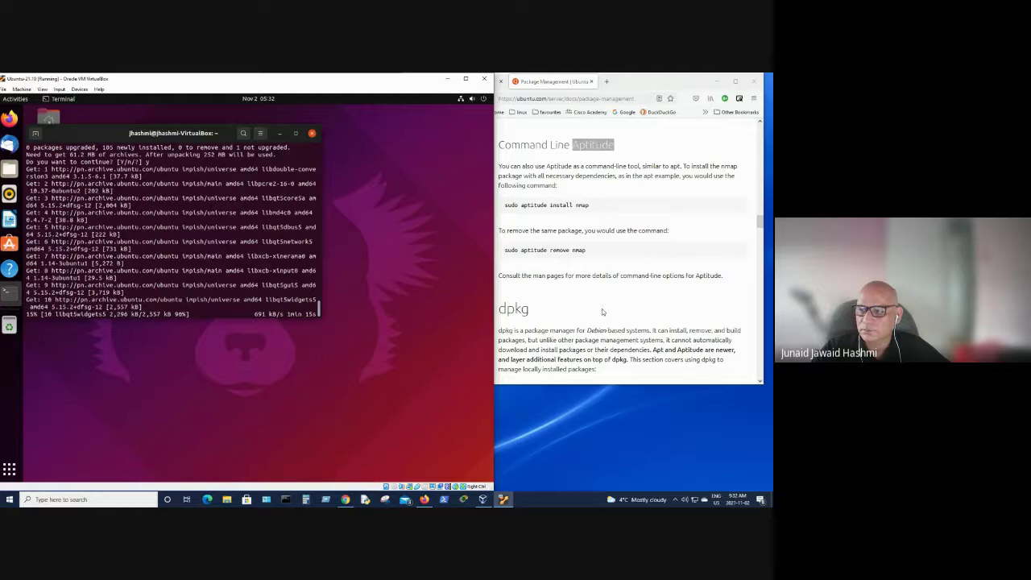
Read through the documentation's dpkg, APT Configuration and Extra Repositories sections, ending at Automatic Updates
{"action": "scroll", "coordinate": [601, 309], "scroll_direction": "down", "scroll_amount": 3}
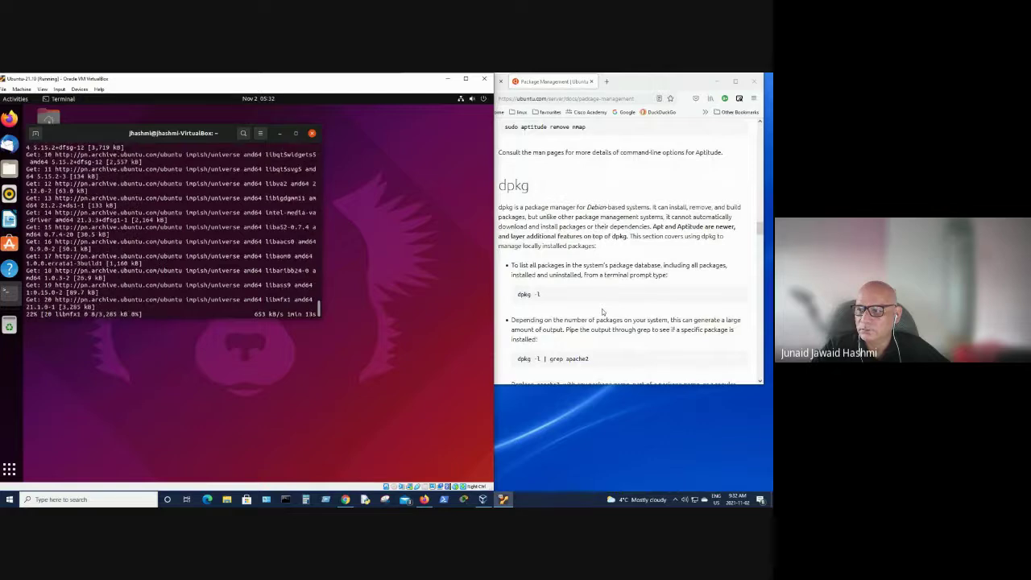
{"action": "scroll", "coordinate": [601, 311], "scroll_direction": "down", "scroll_amount": 2}
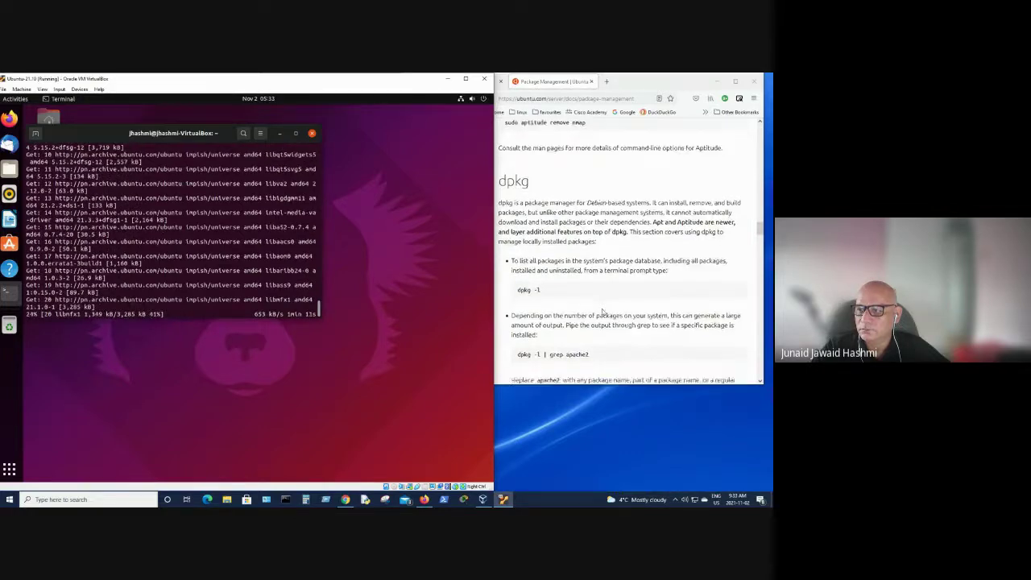
{"action": "scroll", "coordinate": [601, 311], "scroll_direction": "down", "scroll_amount": 6}
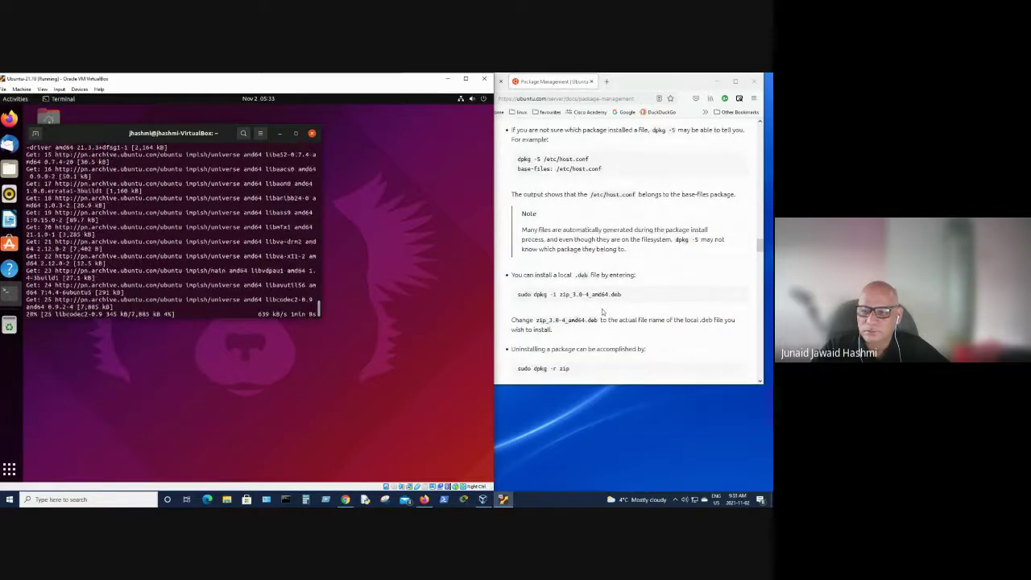
{"action": "scroll", "coordinate": [602, 310], "scroll_direction": "down", "scroll_amount": 3}
{"action": "scroll", "coordinate": [602, 309], "scroll_direction": "down", "scroll_amount": 6}
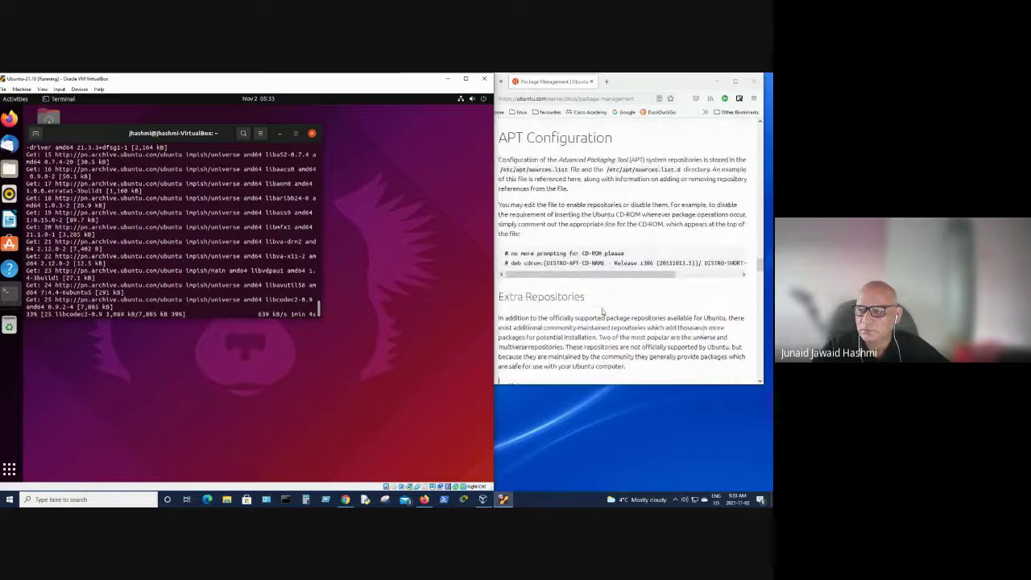
{"action": "scroll", "coordinate": [602, 309], "scroll_direction": "down", "scroll_amount": 2}
{"action": "scroll", "coordinate": [602, 309], "scroll_direction": "down", "scroll_amount": 2}
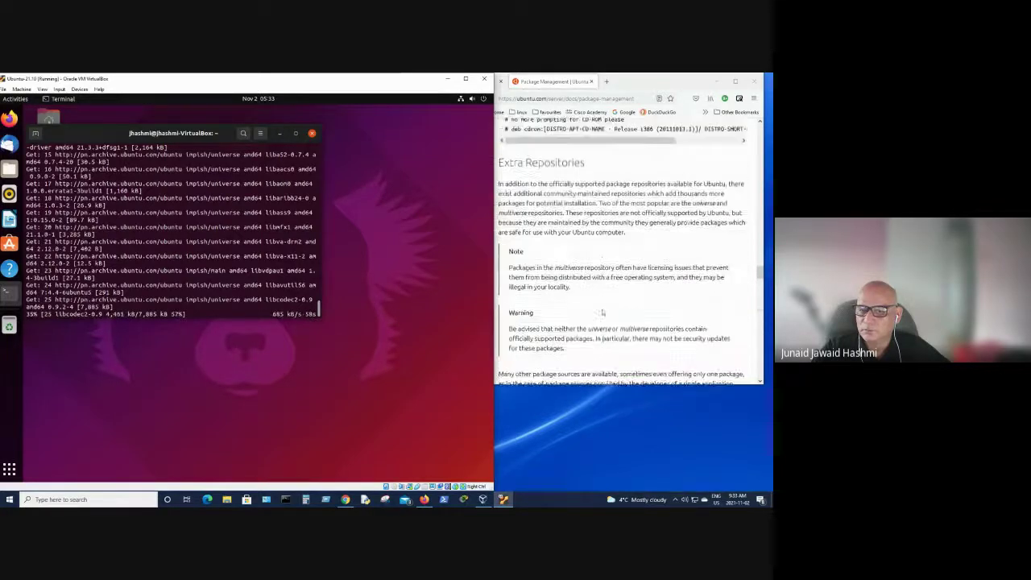
{"action": "scroll", "coordinate": [602, 308], "scroll_direction": "down", "scroll_amount": 2}
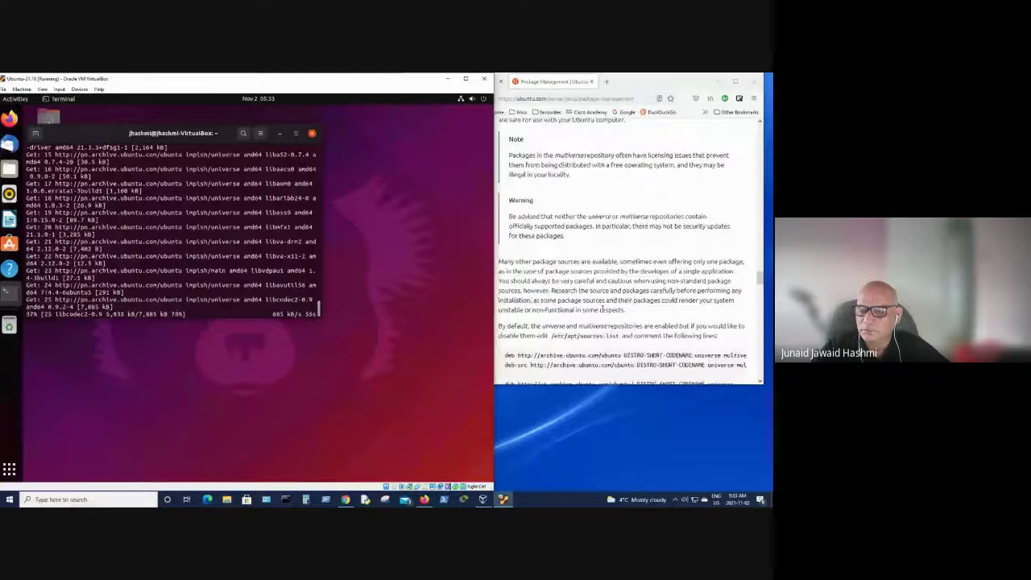
{"action": "scroll", "coordinate": [601, 309], "scroll_direction": "down", "scroll_amount": 10}
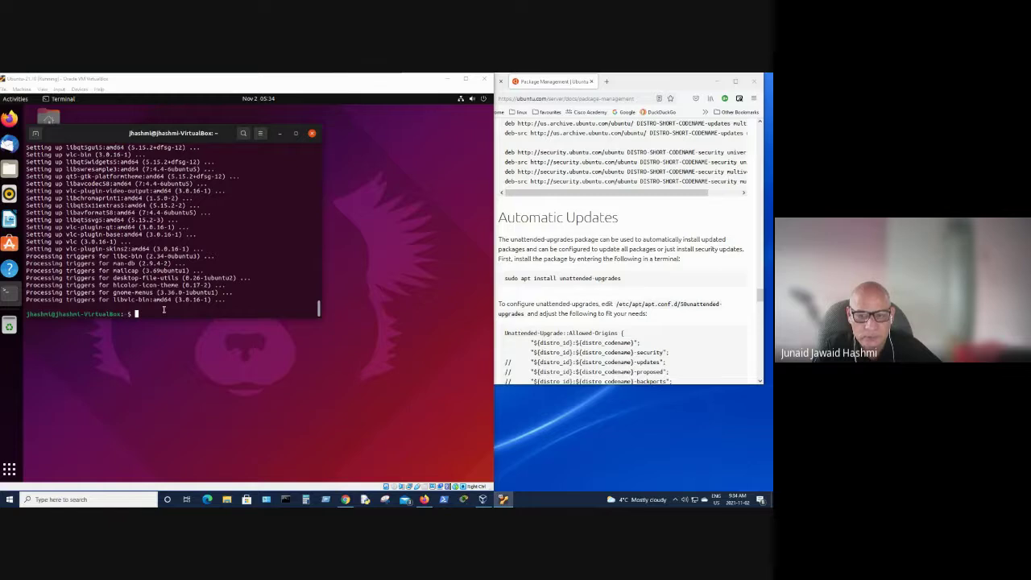
List the contents of the home directory in the terminal with ls
{"action": "left_click", "coordinate": [158, 320]}
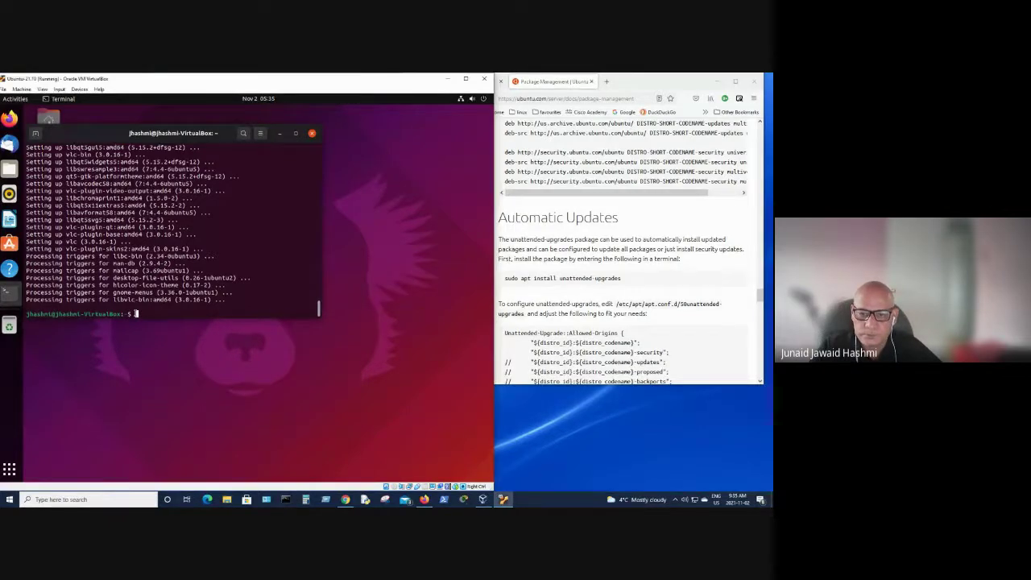
{"action": "type", "text": "ls"}
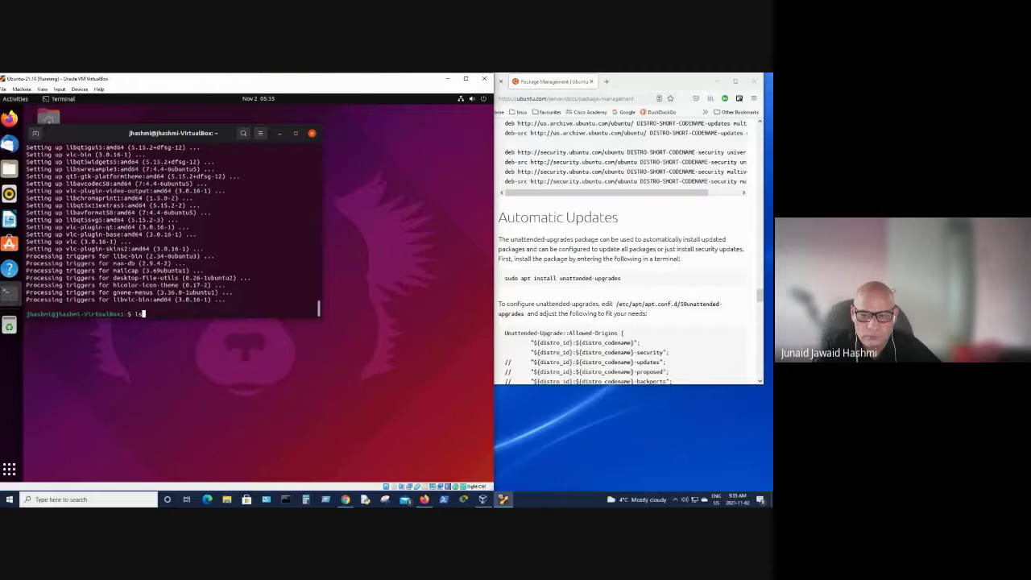
{"action": "key", "text": "Return"}
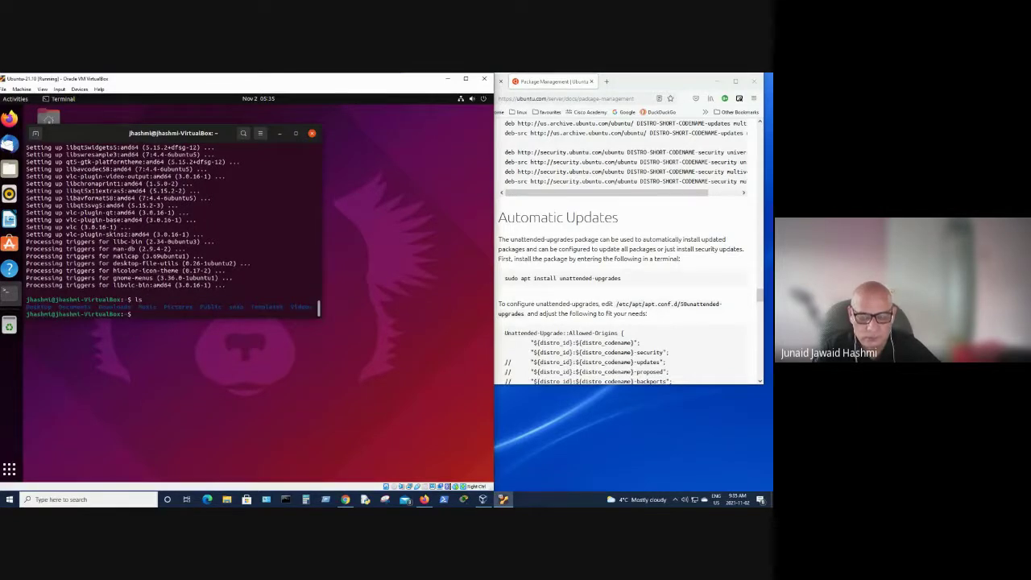
Try to enter the downloads folder from the home directory by running cd downloads
{"action": "type", "text": "cd dow"}
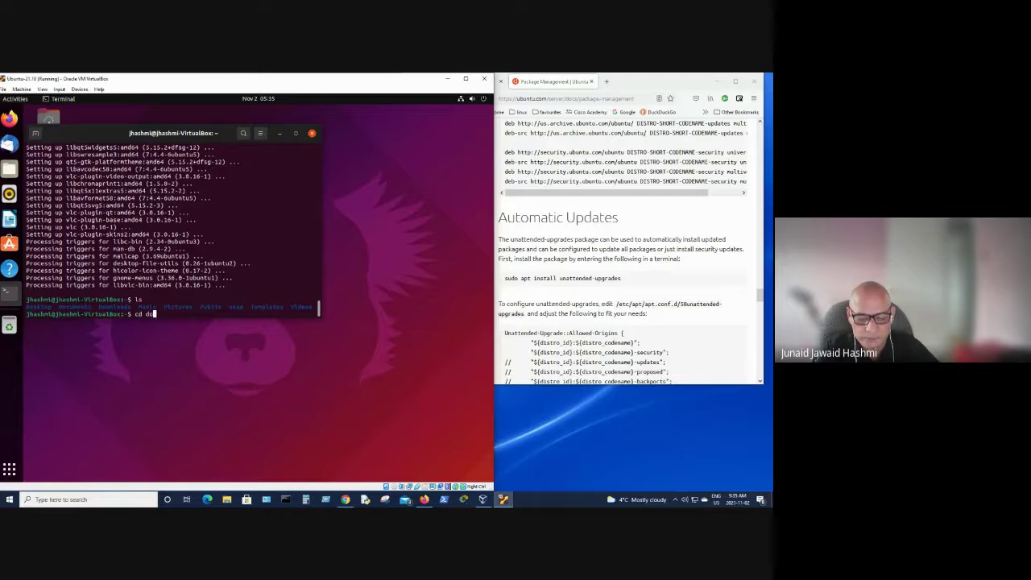
{"action": "type", "text": "nloads"}
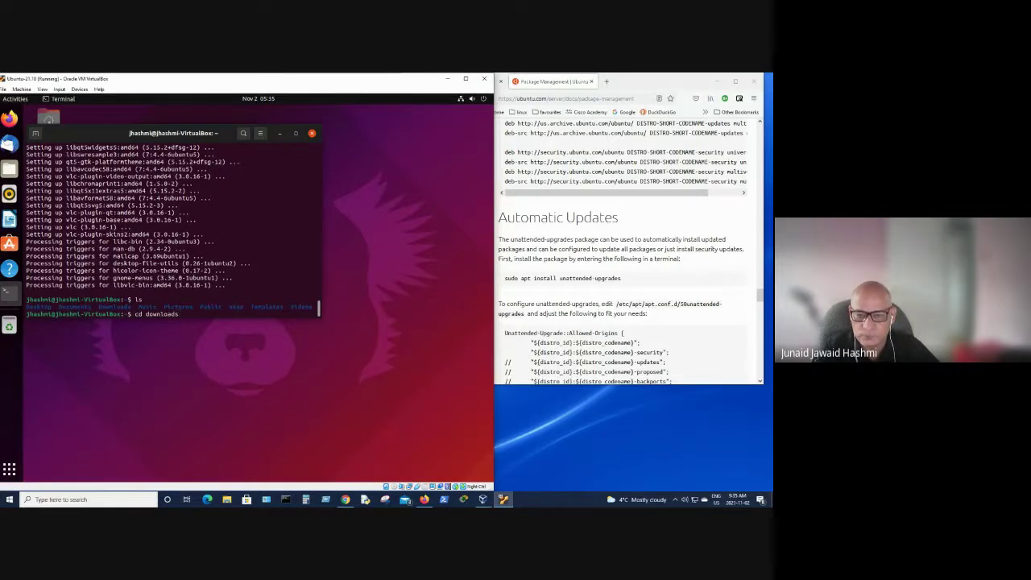
{"action": "key", "text": "Return"}
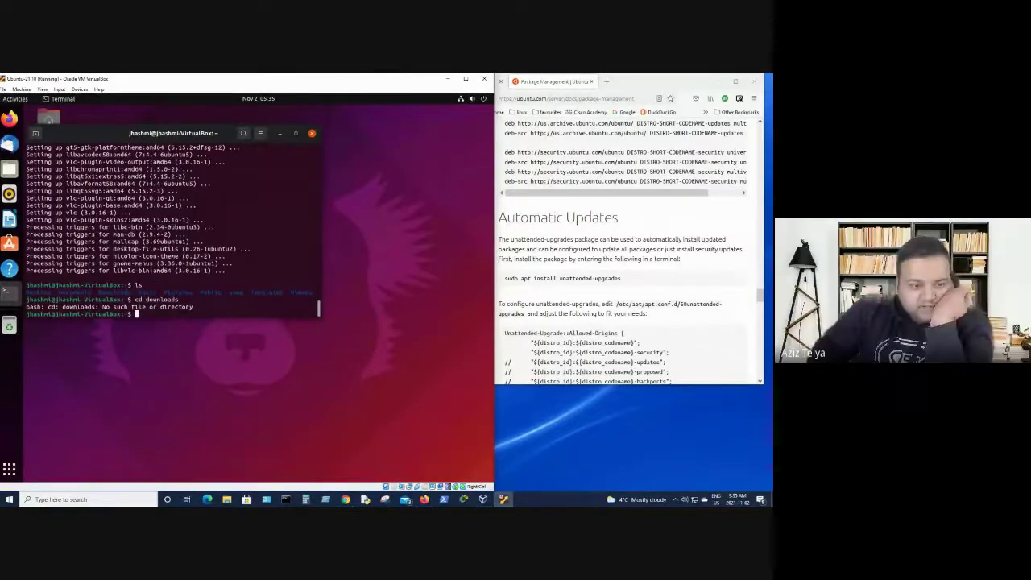
Correct the previous command to cd Downloads to enter that folder, and list its files with ls
{"action": "key", "text": "Up"}
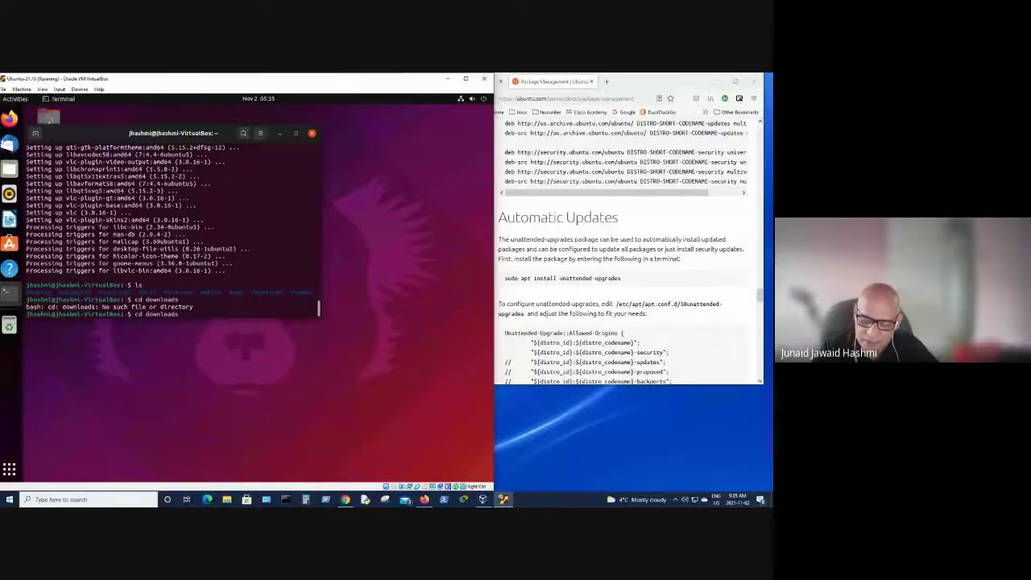
{"action": "key", "text": "Left"}
{"action": "key", "text": "Left"}
{"action": "key", "text": "Left"}
{"action": "key", "text": "Left"}
{"action": "key", "text": "Left"}
{"action": "key", "text": "Left"}
{"action": "key", "text": "Left"}
{"action": "key", "text": "Left"}
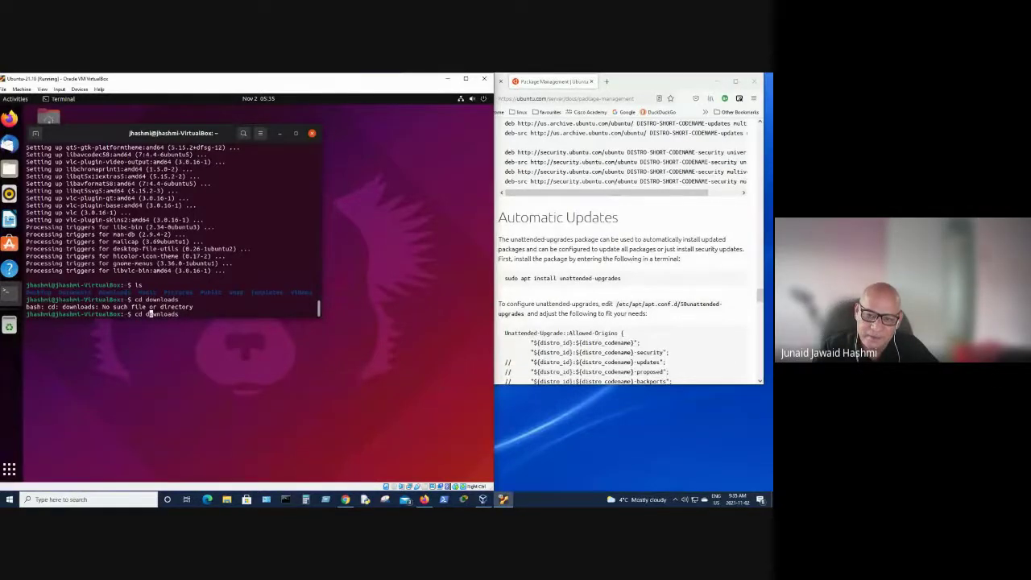
{"action": "key", "text": "BackSpace"}
{"action": "type", "text": "D"}
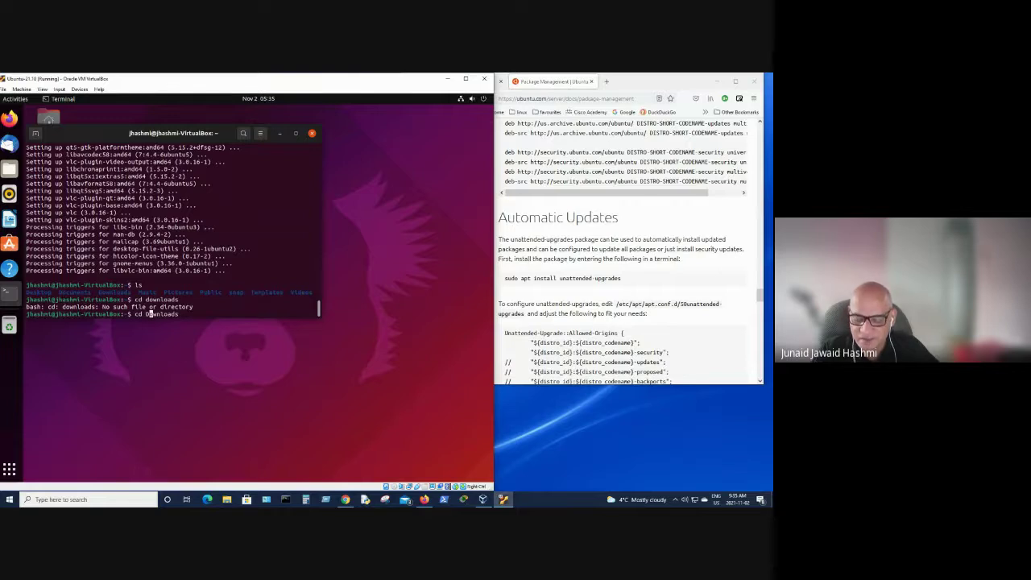
{"action": "key", "text": "Return"}
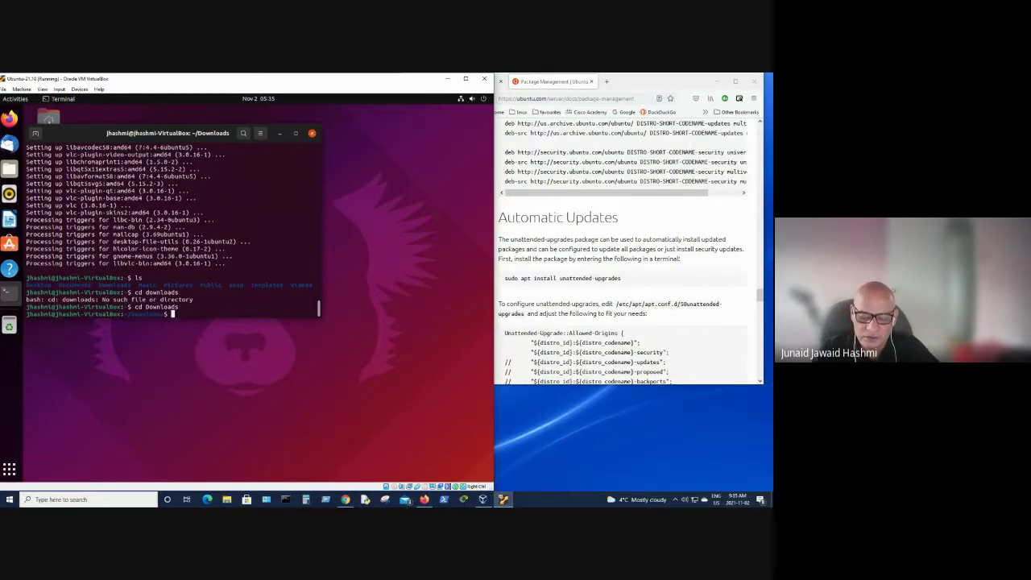
{"action": "type", "text": "ls"}
{"action": "key", "text": "Return"}
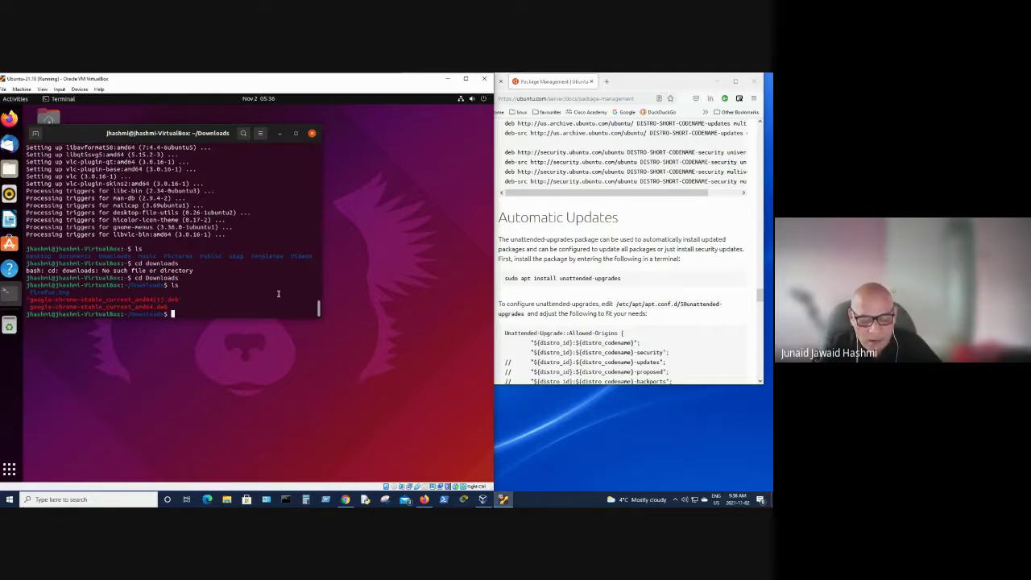
Install wget from the terminal with sudo apt install wget
{"action": "type", "text": "sudo a"}
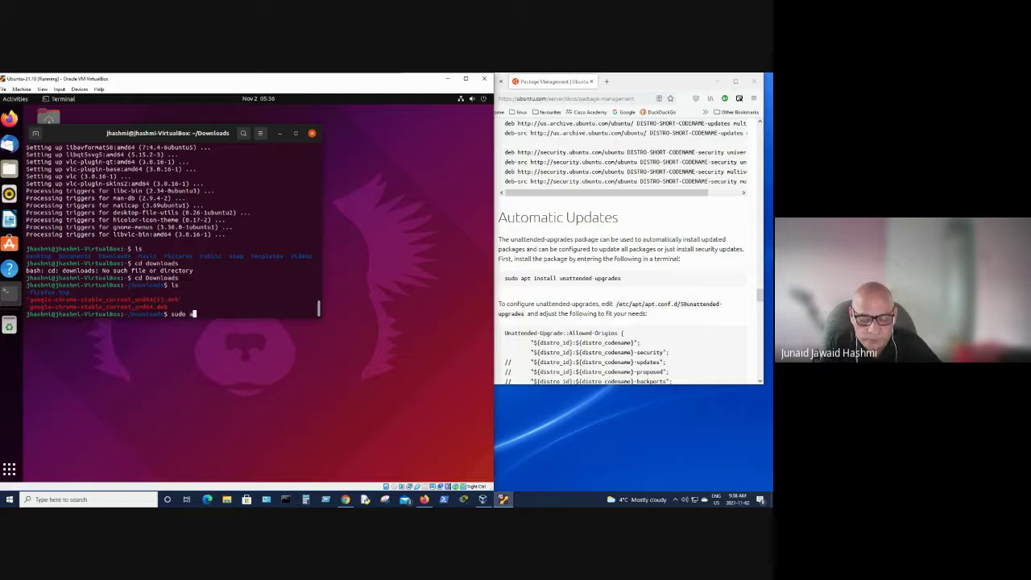
{"action": "type", "text": "pt install"}
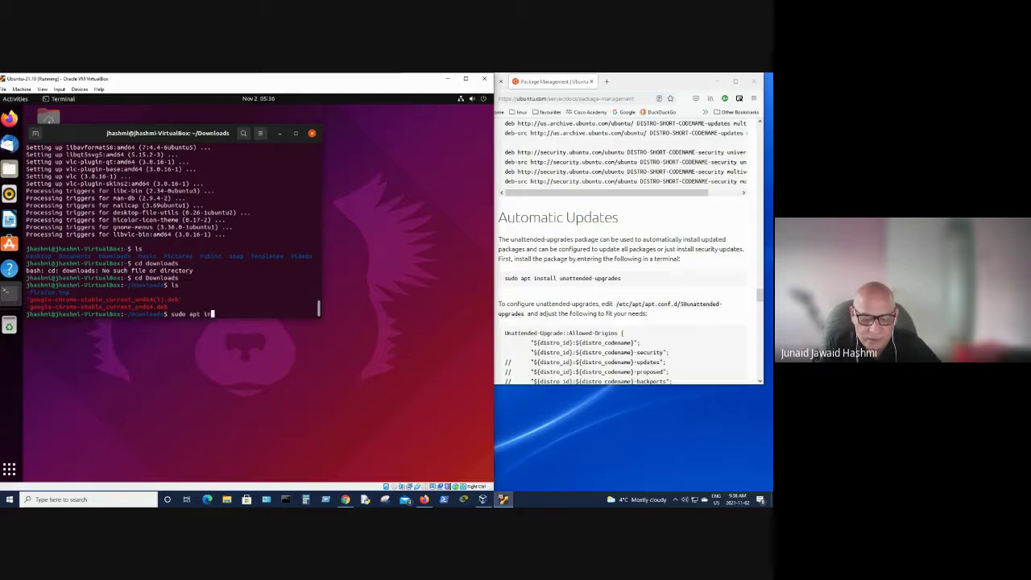
{"action": "type", "text": " wge"}
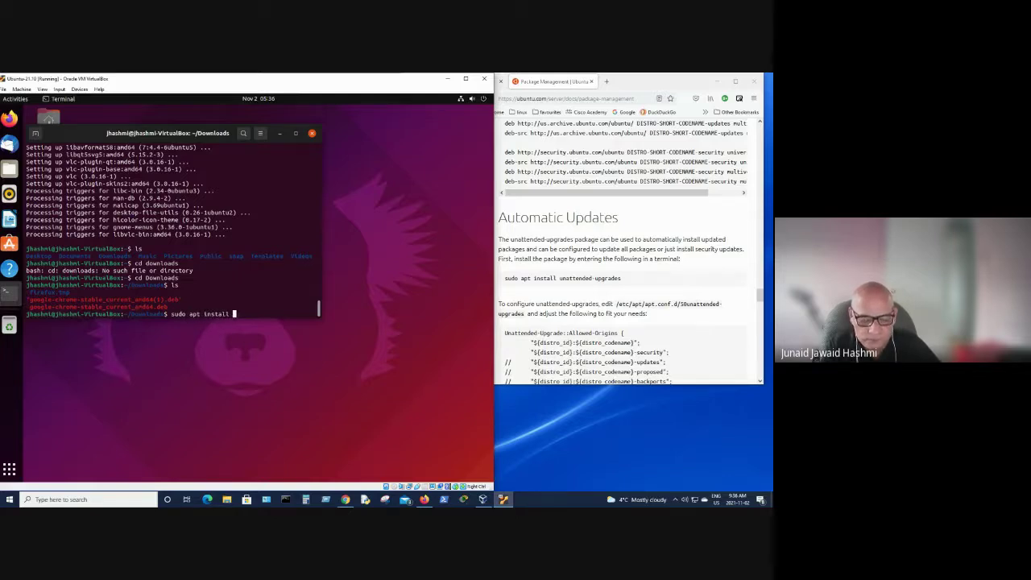
{"action": "type", "text": "t"}
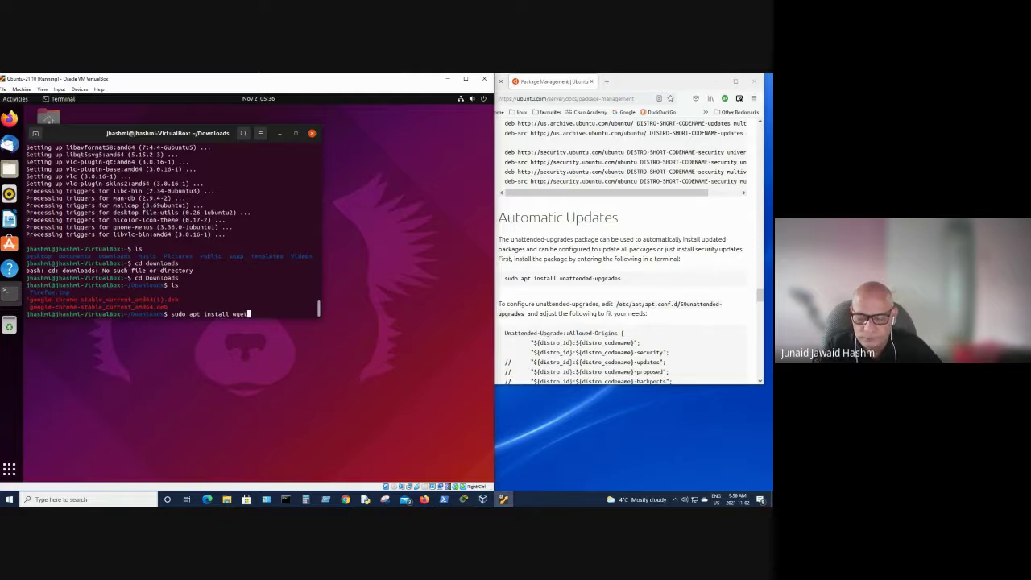
{"action": "key", "text": "Return"}
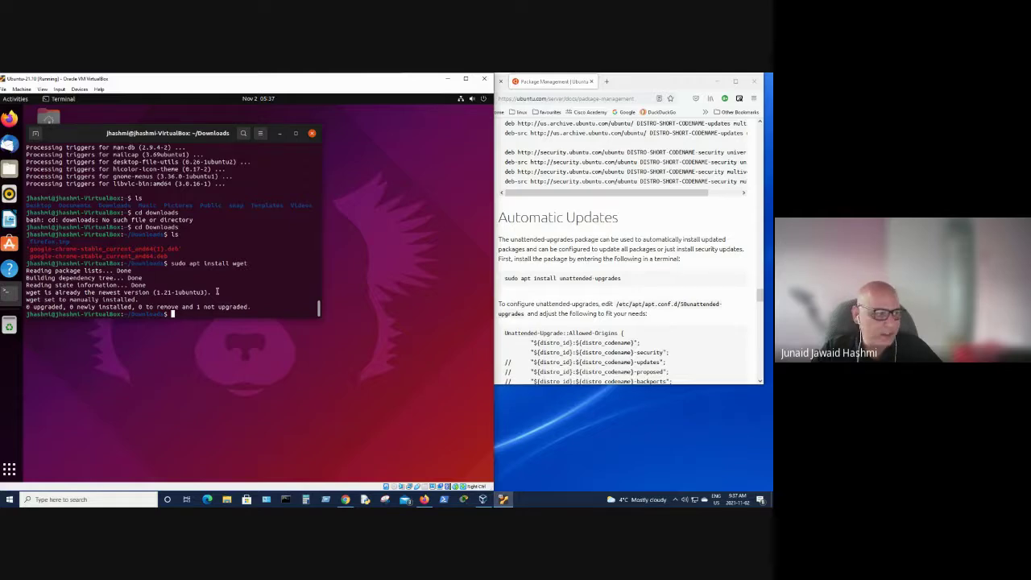
Install the downloaded Chrome package by running sudo dpkg -i google-chrome-stable_current_amd64.deb, copying the file name from the folder listing
{"action": "type", "text": "s"}
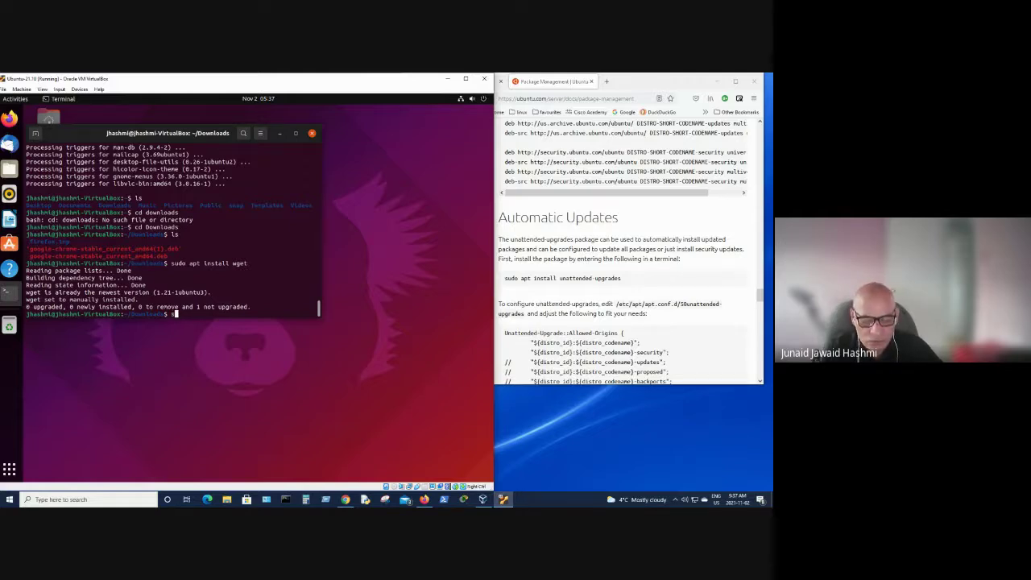
{"action": "type", "text": "udo"}
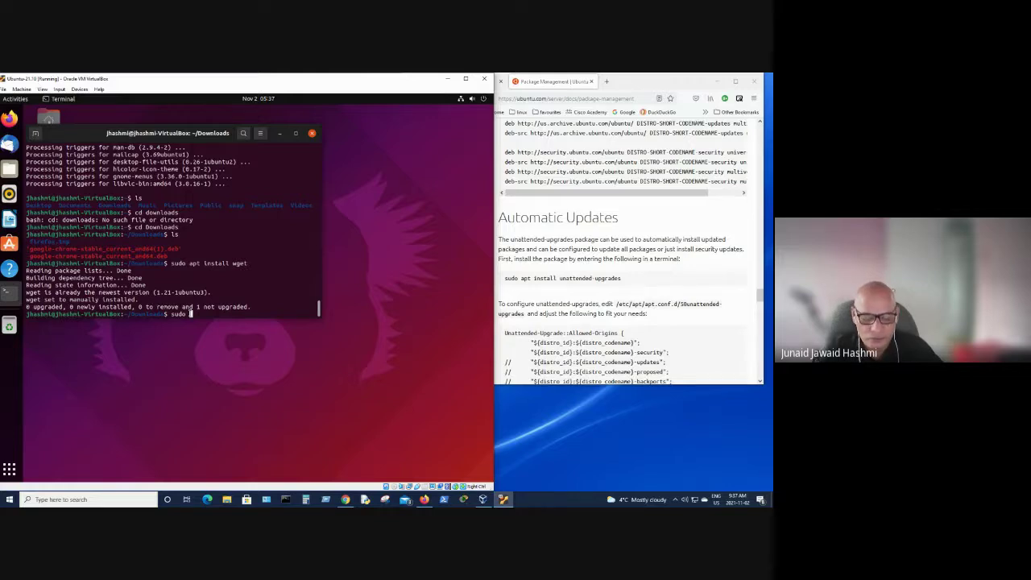
{"action": "type", "text": "dpk"}
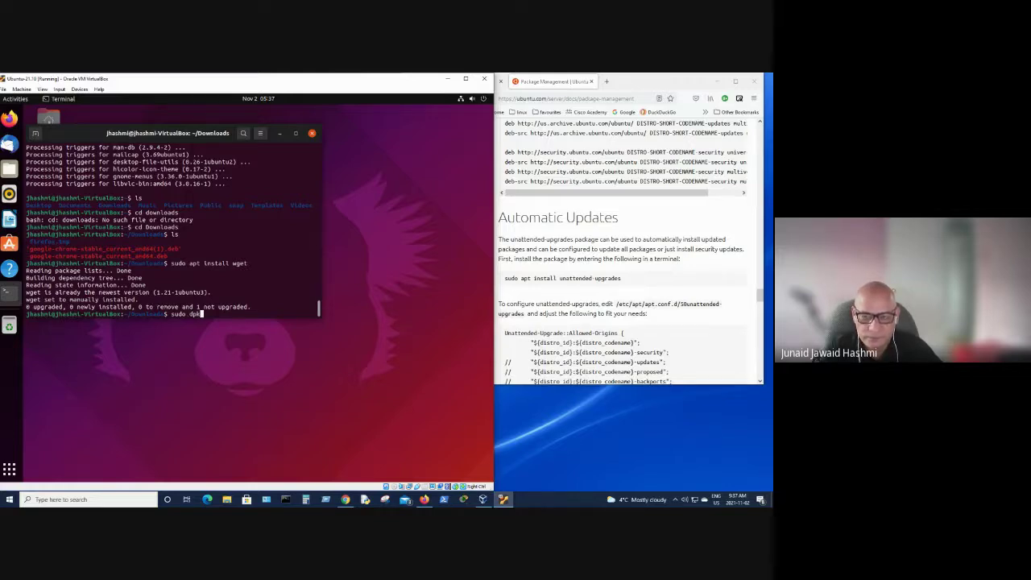
{"action": "type", "text": "g "}
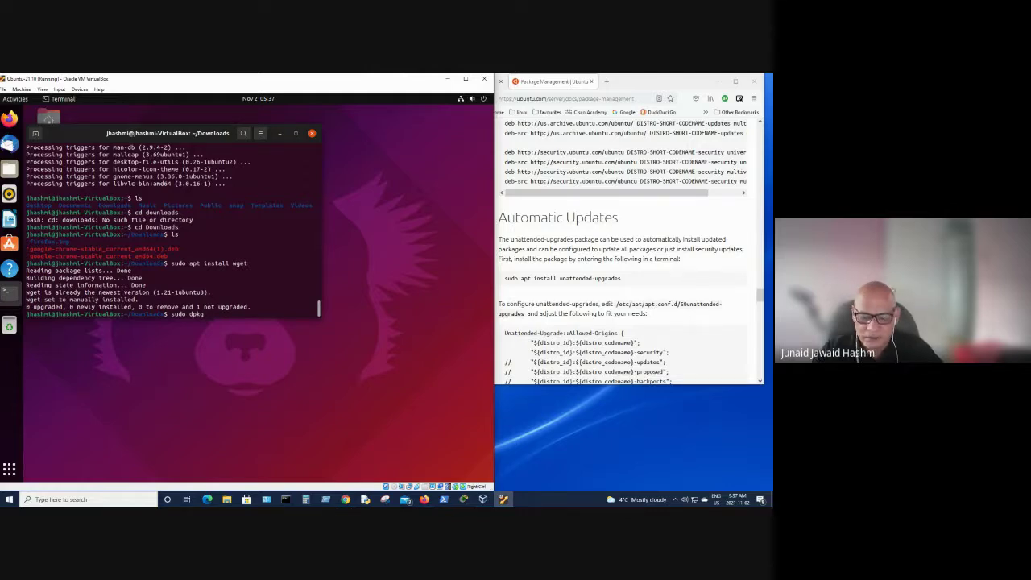
{"action": "type", "text": "-i"}
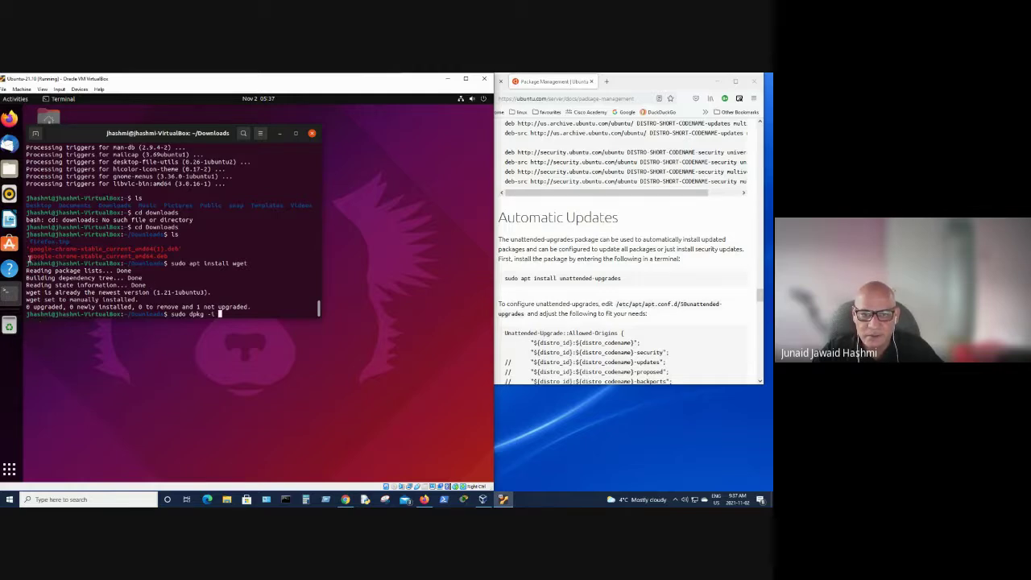
{"action": "left_click_drag", "start_coordinate": [29, 256], "coordinate": [160, 259]}
{"action": "right_click", "coordinate": [161, 259]}
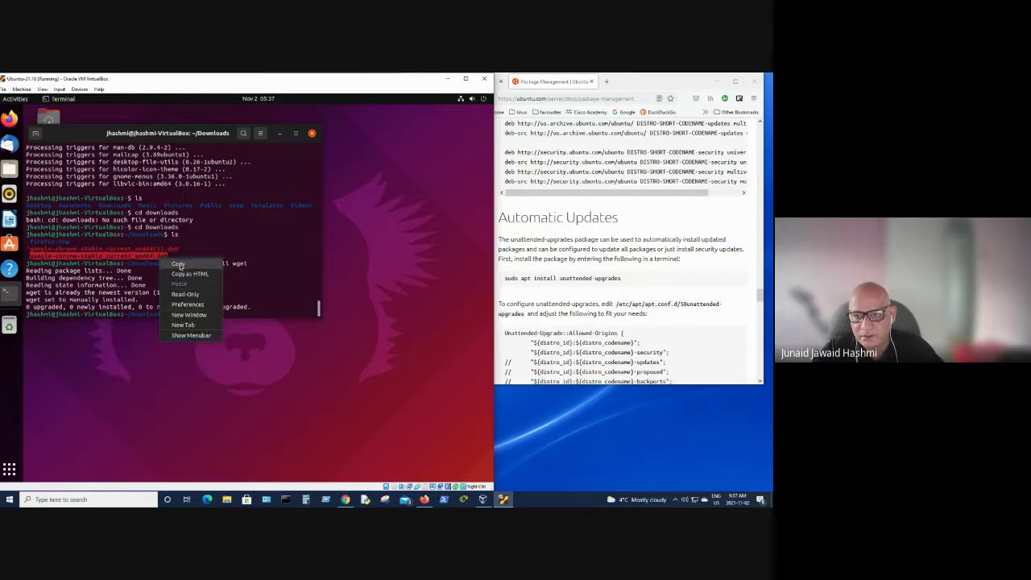
{"action": "left_click", "coordinate": [178, 264]}
{"action": "type", "text": "sudo dpkg -i"}
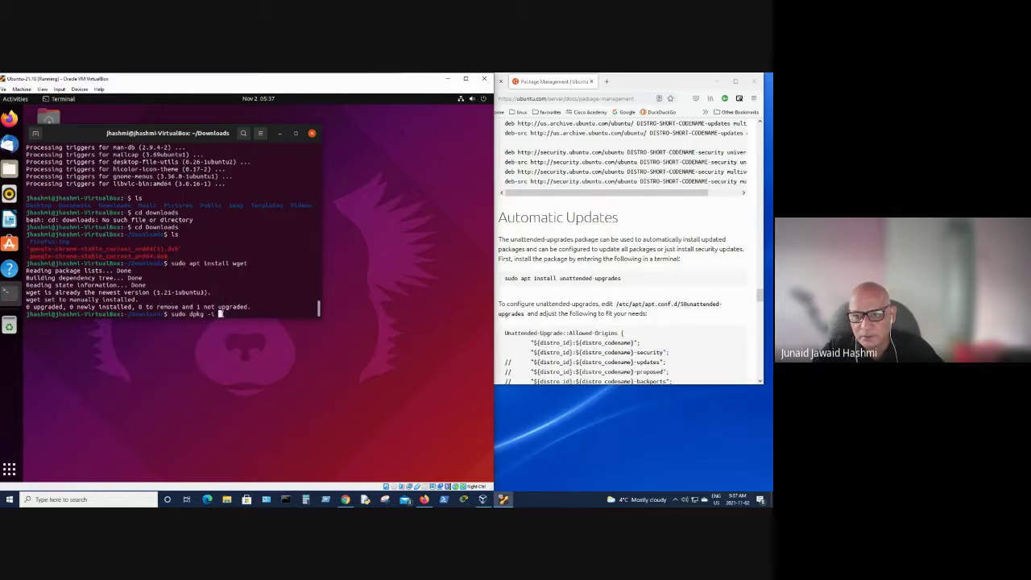
{"action": "right_click", "coordinate": [223, 314]}
{"action": "left_click", "coordinate": [245, 341]}
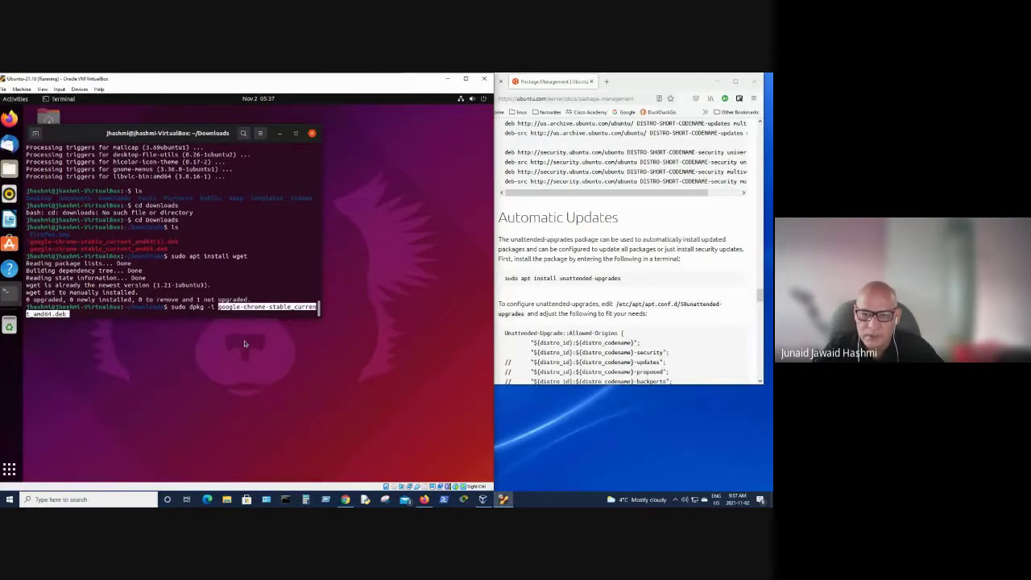
{"action": "key", "text": "Return"}
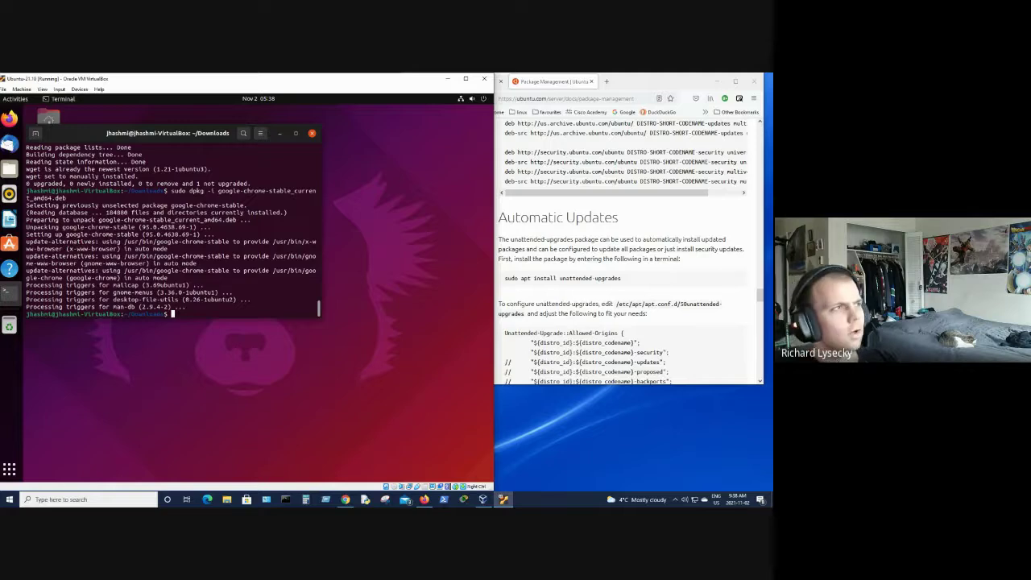
Launch the newly installed Chrome browser from the terminal with the google-chrome command
{"action": "type", "text": "google-"}
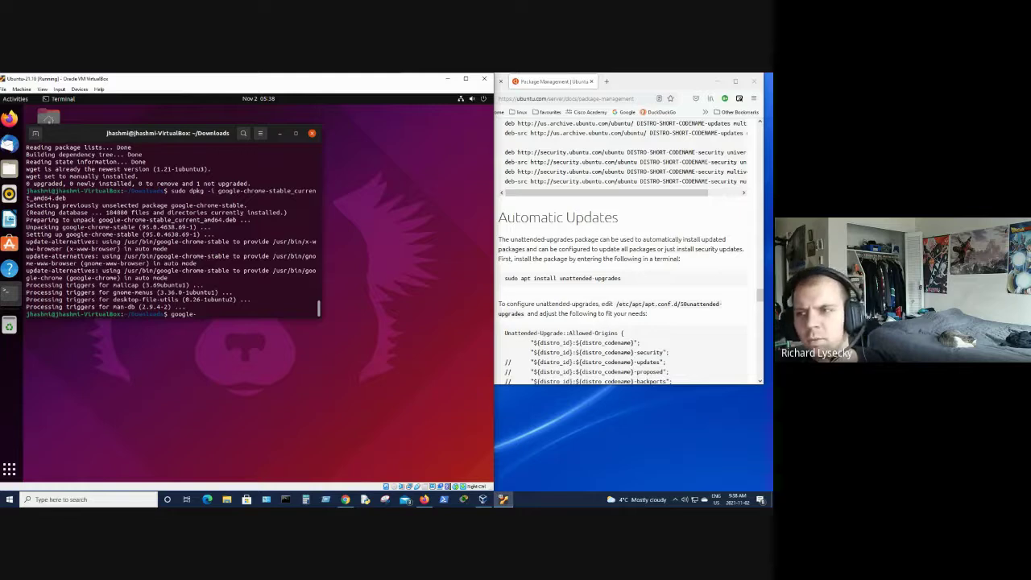
{"action": "type", "text": "chrome"}
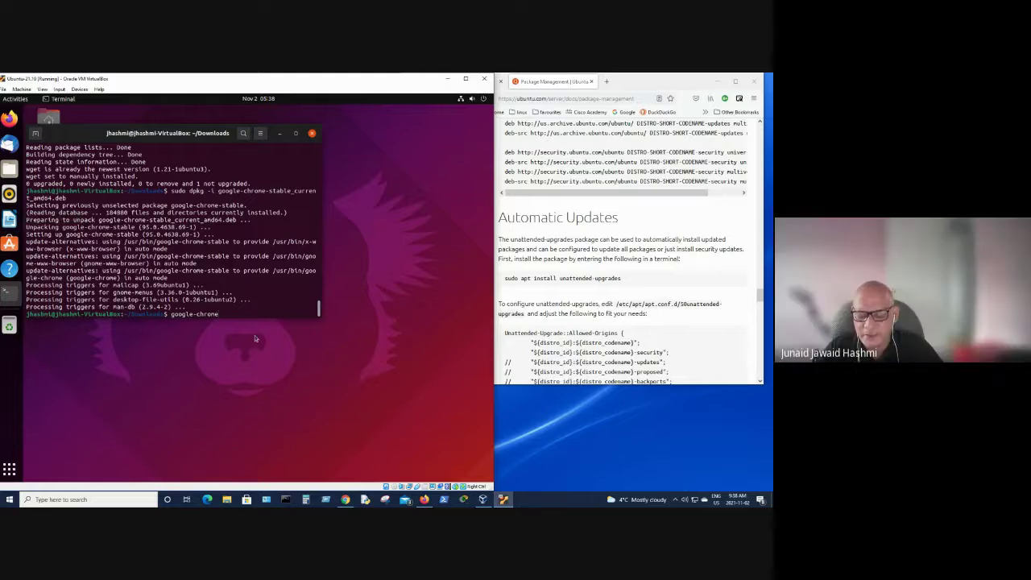
{"action": "key", "text": "Return"}
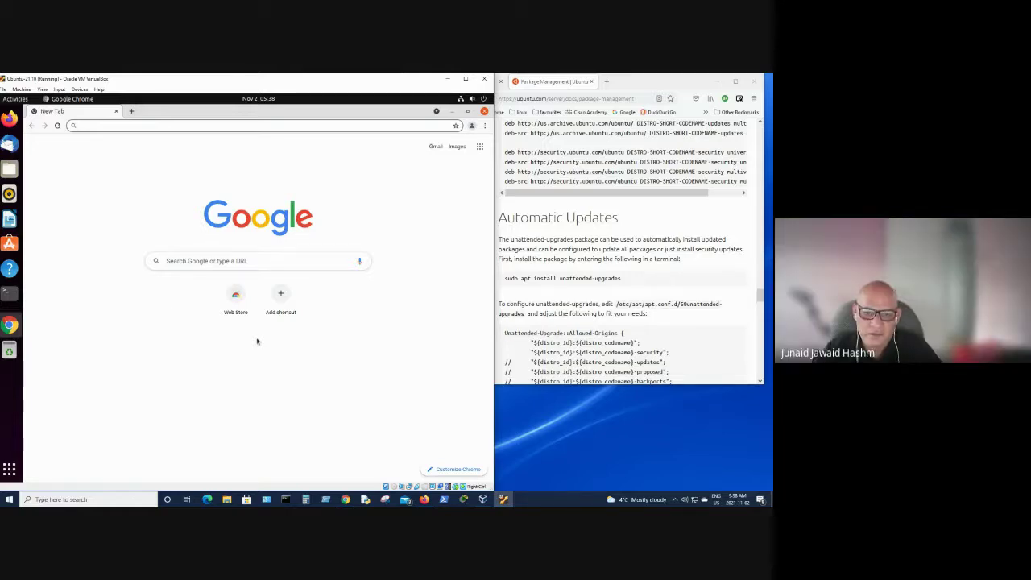
{"action": "left_click", "coordinate": [178, 364]}
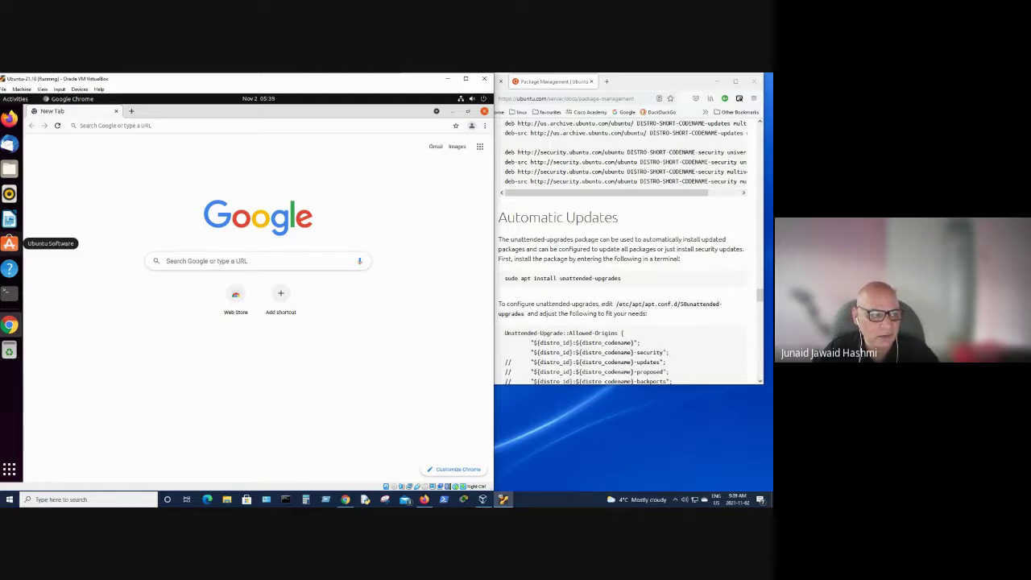
Close the Chrome window inside Ubuntu, keeping the virtual machine running
{"action": "left_click", "coordinate": [483, 80]}
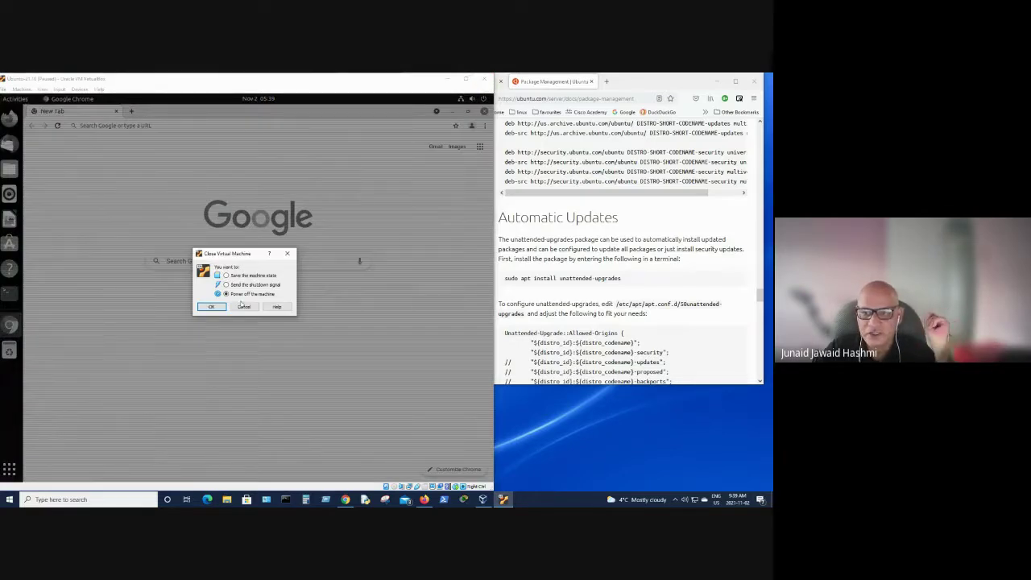
{"action": "left_click", "coordinate": [244, 307]}
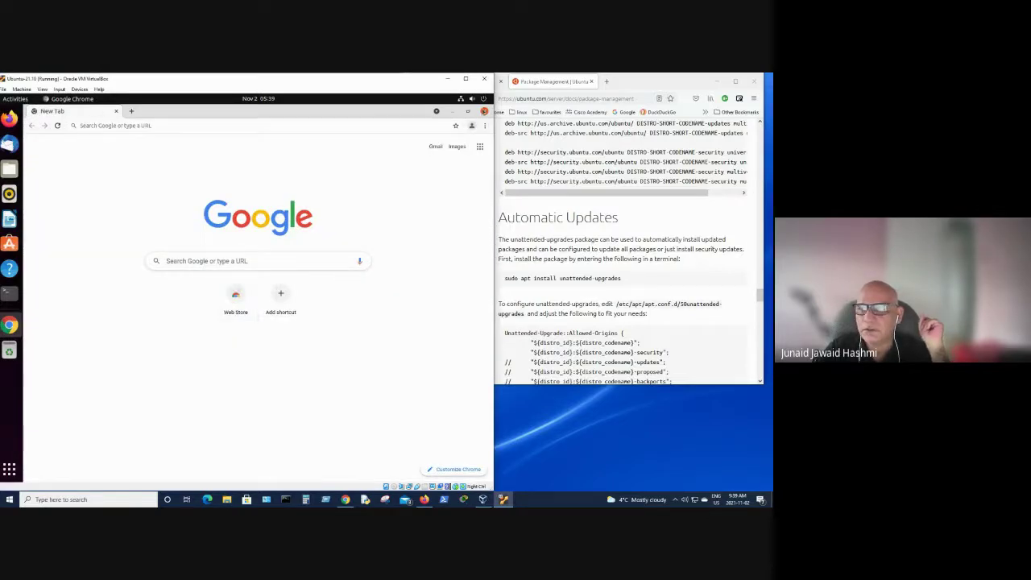
{"action": "left_click", "coordinate": [484, 111]}
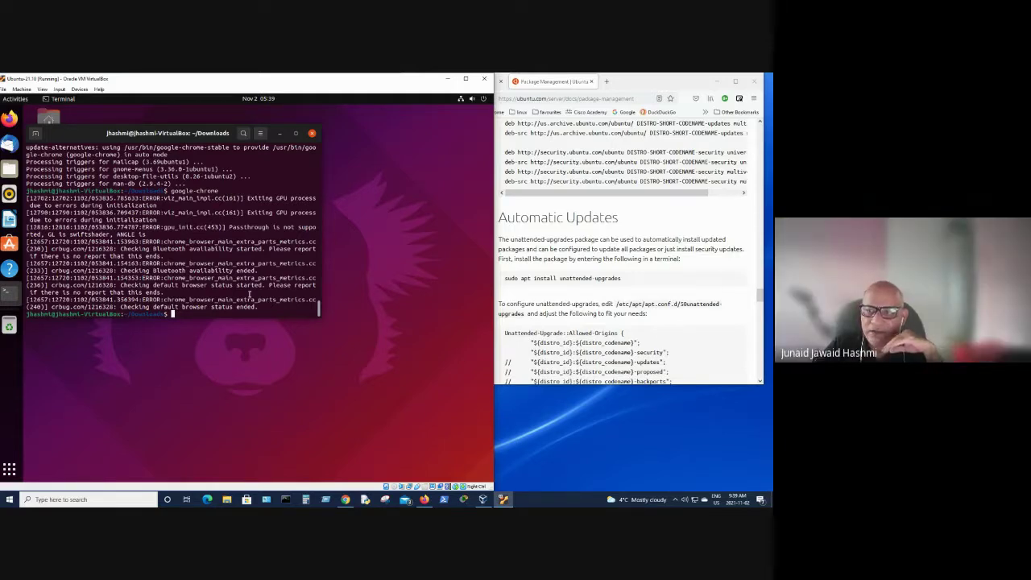
Minimise the terminal and maximise the Ubuntu virtual machine window
{"action": "left_click", "coordinate": [279, 134]}
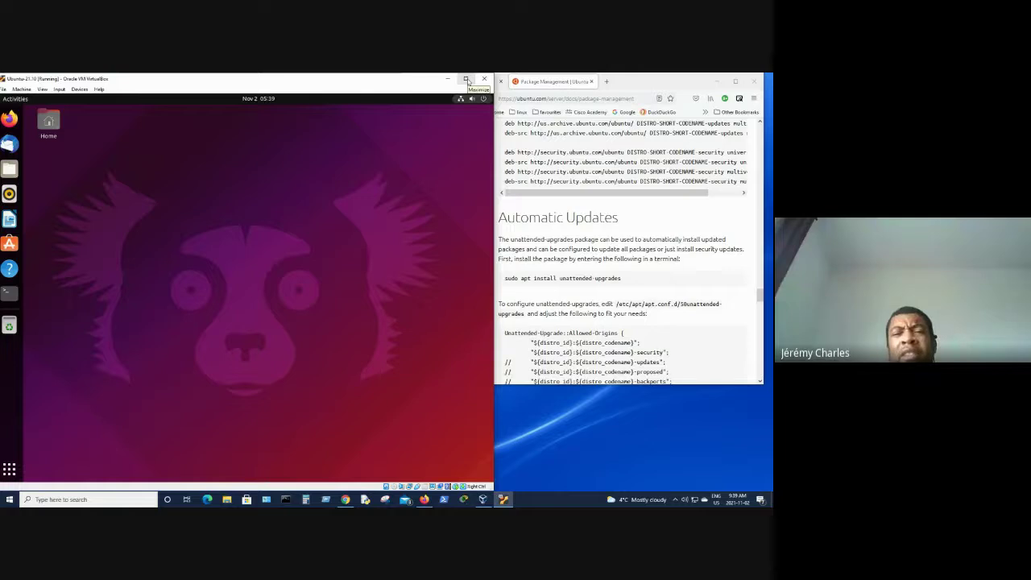
{"action": "left_click", "coordinate": [466, 79]}
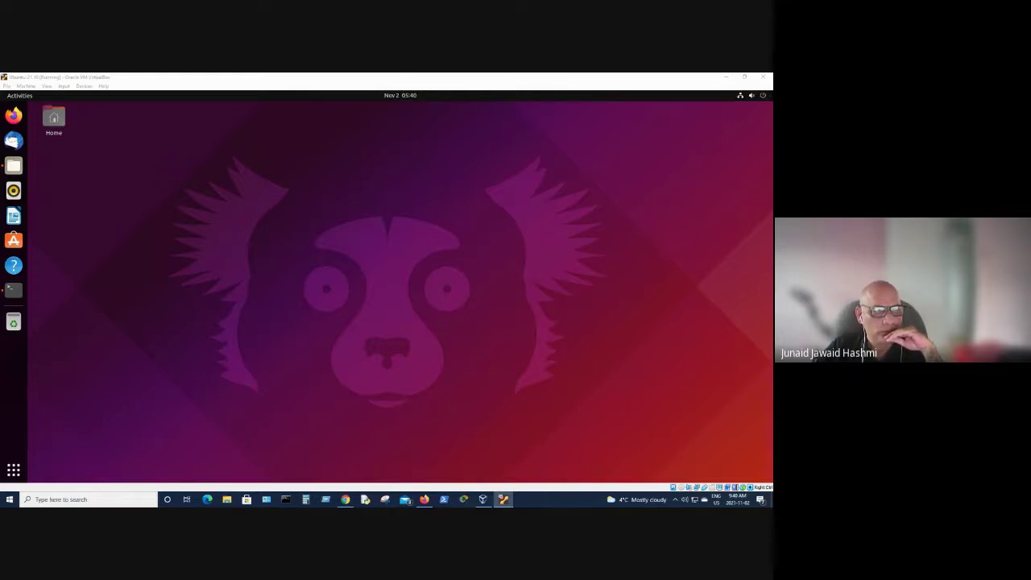
Switch to Chrome on the Windows host and skim the "21 Must-Have Apps for Ubuntu Users" article as far as Geary E-mail Client
{"action": "key", "text": "alt+Tab"}
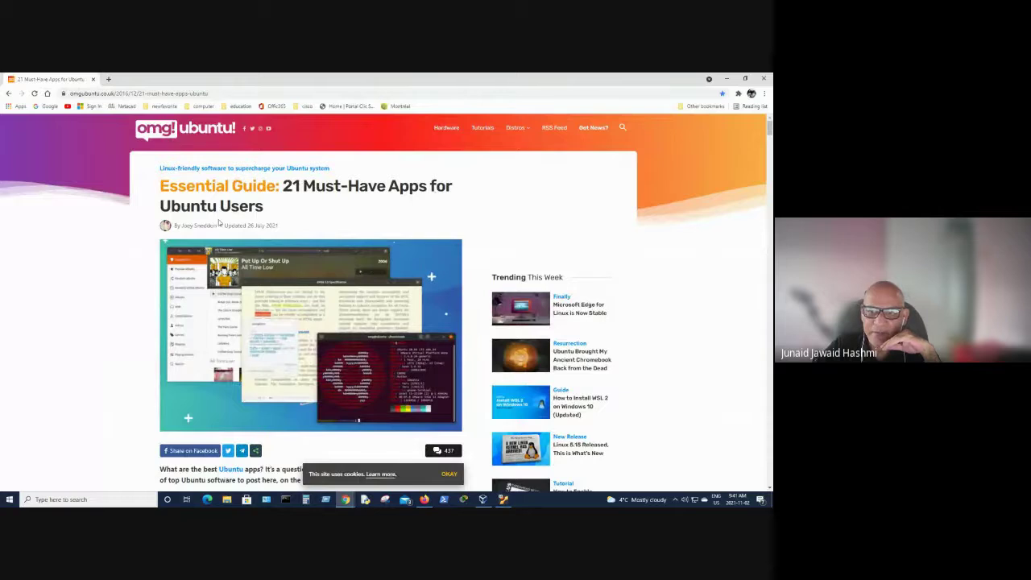
{"action": "scroll", "coordinate": [250, 254], "scroll_direction": "down", "scroll_amount": 5}
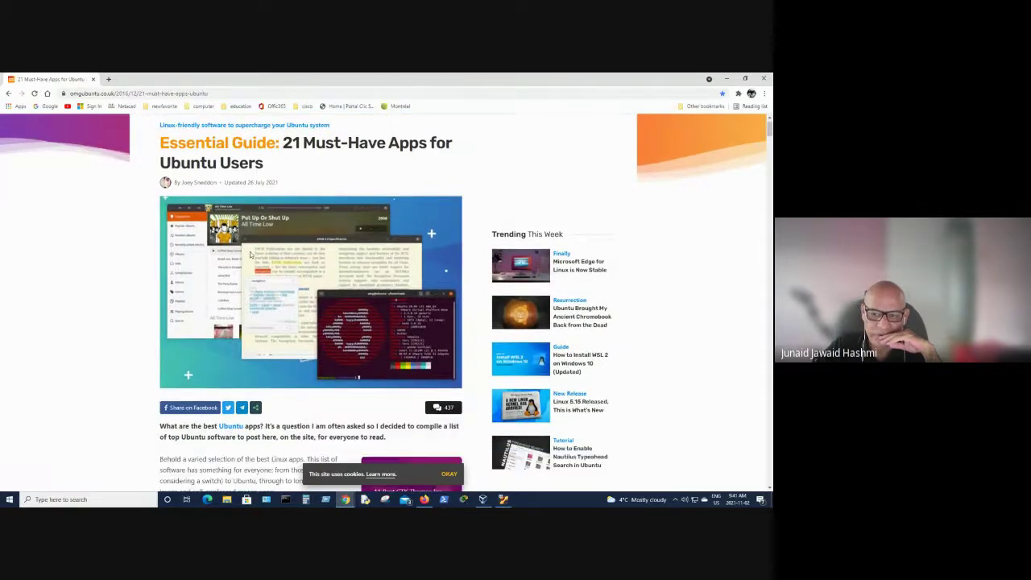
{"action": "scroll", "coordinate": [251, 254], "scroll_direction": "down", "scroll_amount": 3}
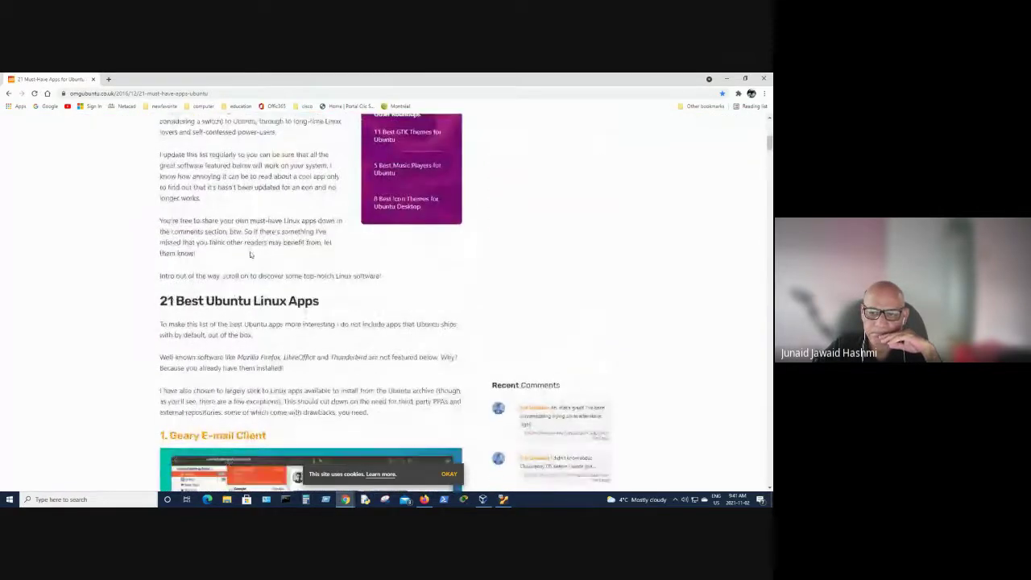
{"action": "scroll", "coordinate": [250, 254], "scroll_direction": "down", "scroll_amount": 2}
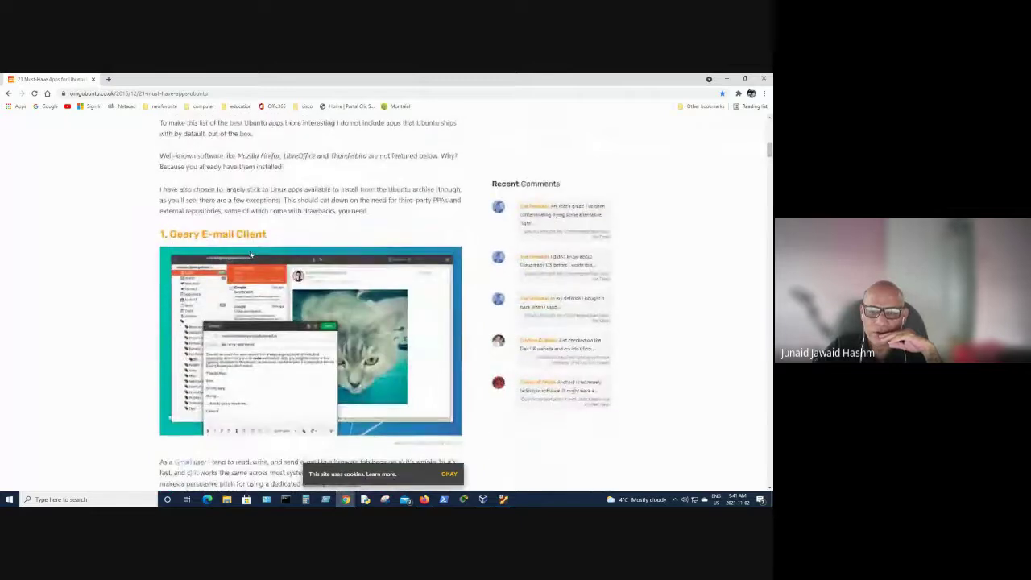
{"action": "scroll", "coordinate": [250, 255], "scroll_direction": "down", "scroll_amount": 1}
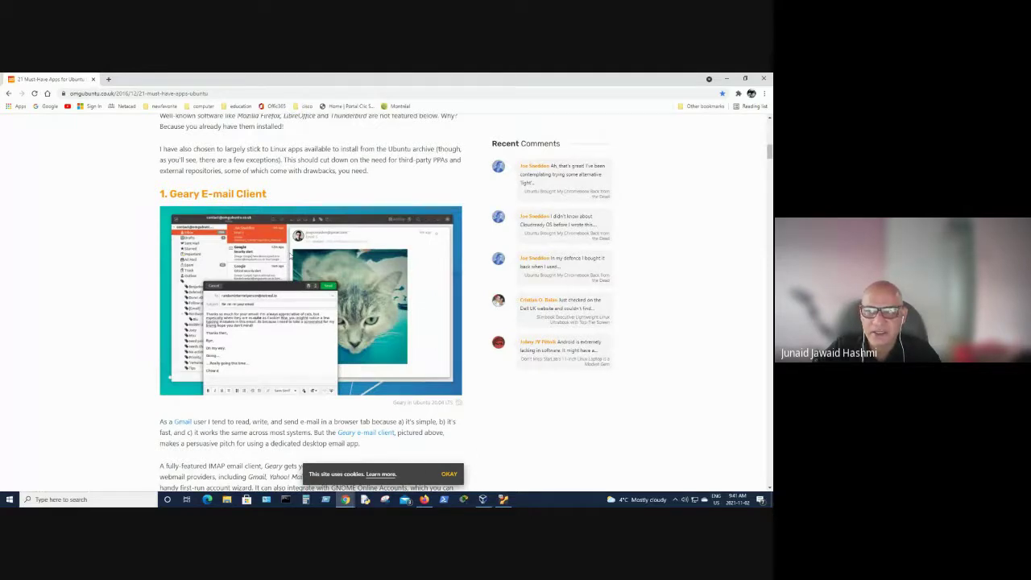
{"action": "scroll", "coordinate": [289, 255], "scroll_direction": "up", "scroll_amount": 5}
{"action": "left_click", "coordinate": [727, 79]}
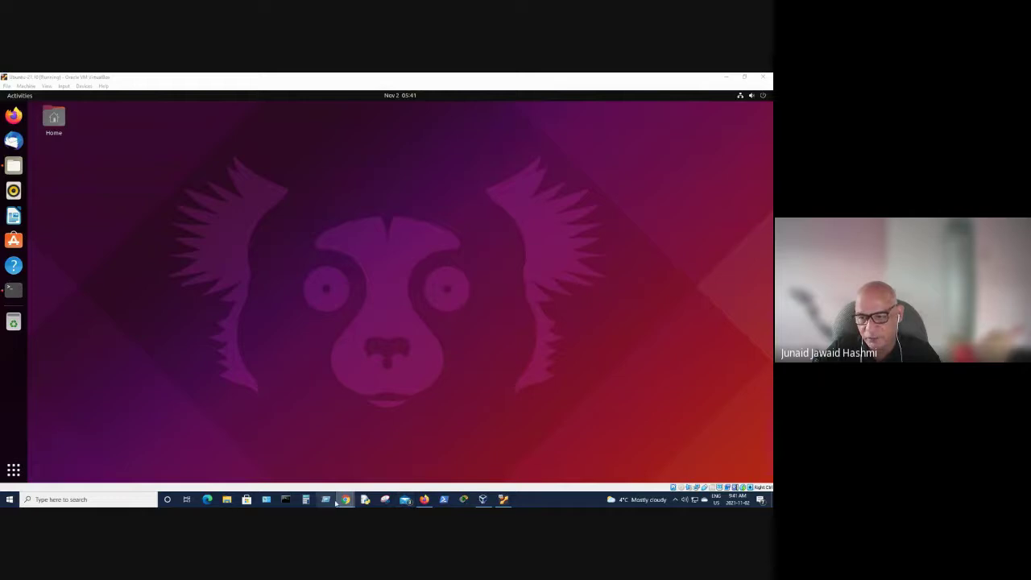
Return to the article in Chrome and read the Geary E-mail Client section and its install options, continuing to Lollypop Music Player
{"action": "mouse_move", "coordinate": [344, 500]}
{"action": "left_click", "coordinate": [394, 468]}
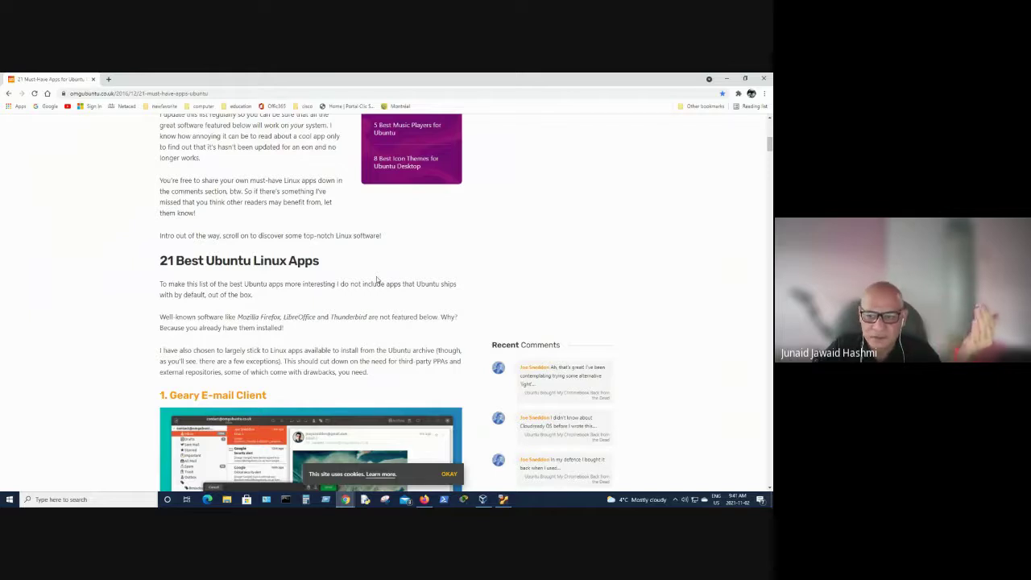
{"action": "scroll", "coordinate": [376, 280], "scroll_direction": "down", "scroll_amount": 1}
{"action": "scroll", "coordinate": [376, 280], "scroll_direction": "down", "scroll_amount": 1}
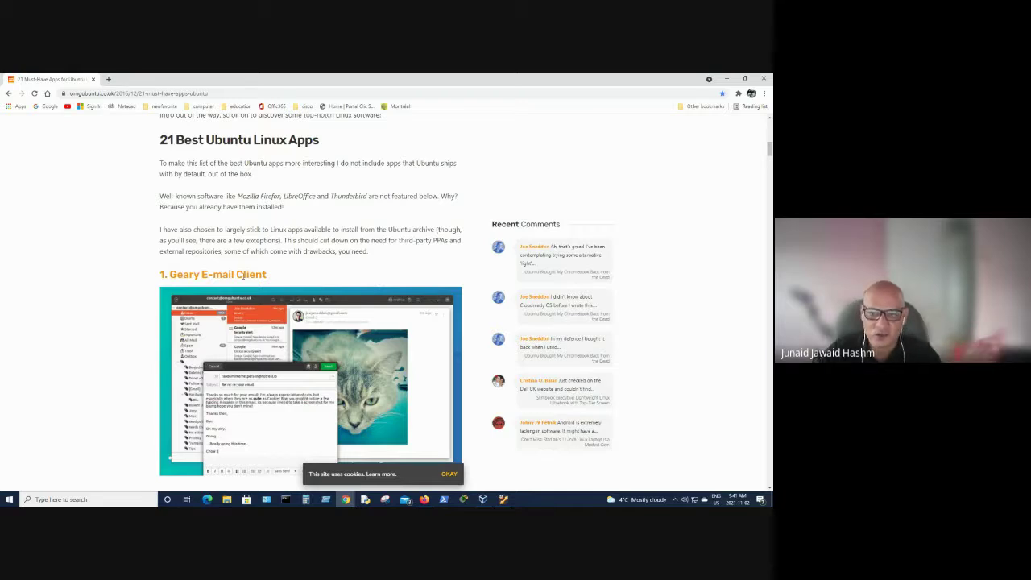
{"action": "scroll", "coordinate": [240, 274], "scroll_direction": "down", "scroll_amount": 3}
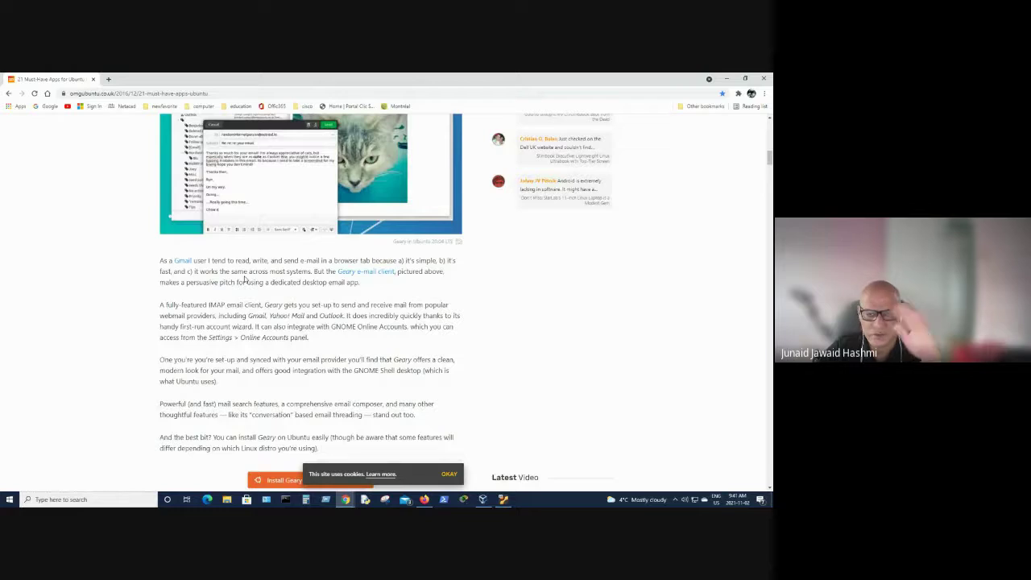
{"action": "scroll", "coordinate": [244, 280], "scroll_direction": "down", "scroll_amount": 3}
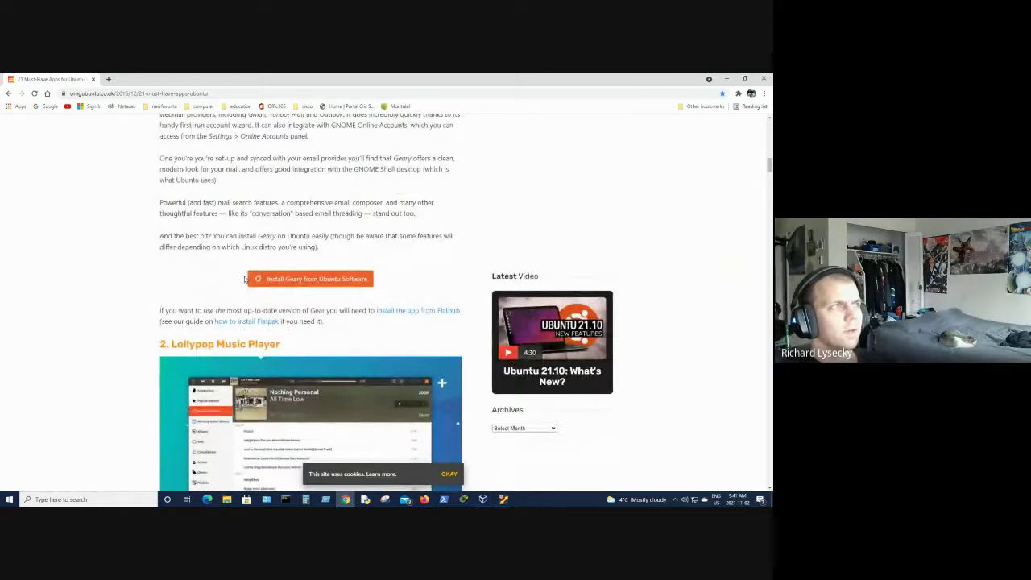
{"action": "scroll", "coordinate": [244, 279], "scroll_direction": "down", "scroll_amount": 1}
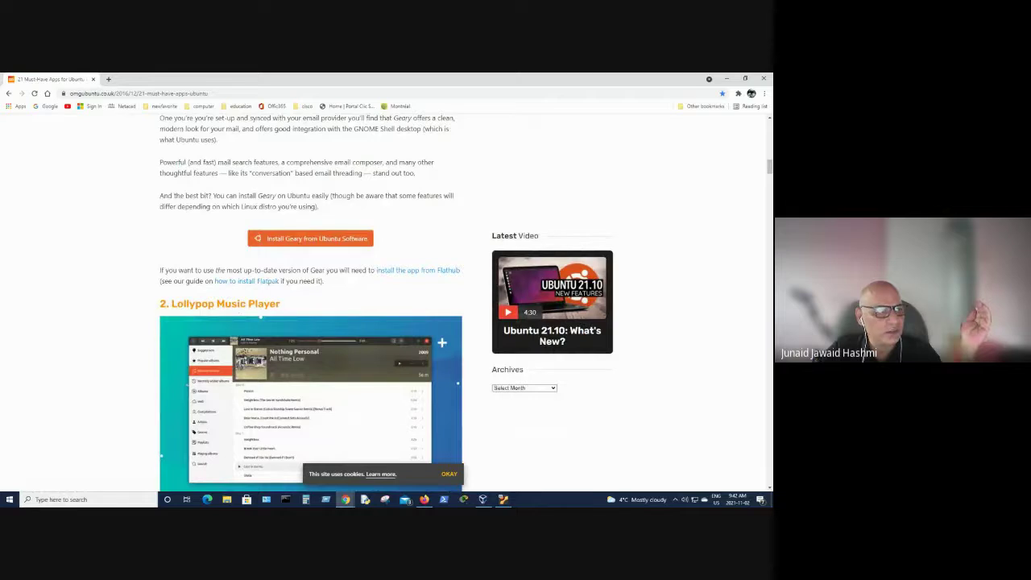
{"action": "scroll", "coordinate": [258, 191], "scroll_direction": "down", "scroll_amount": 1}
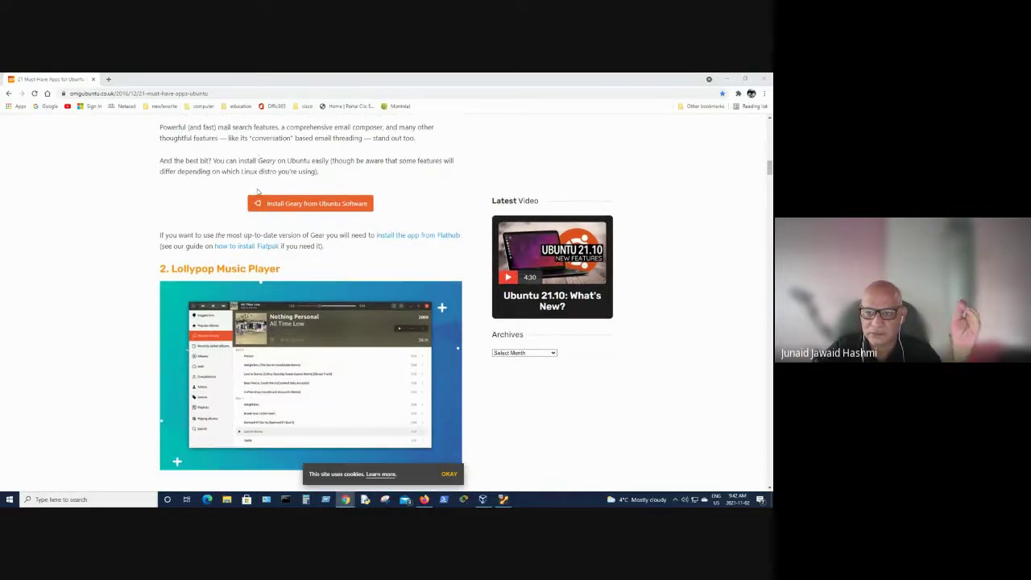
Skim the article's Lollypop Music Player and Google Chrome sections, continuing to GIMP
{"action": "scroll", "coordinate": [258, 191], "scroll_direction": "down", "scroll_amount": 1}
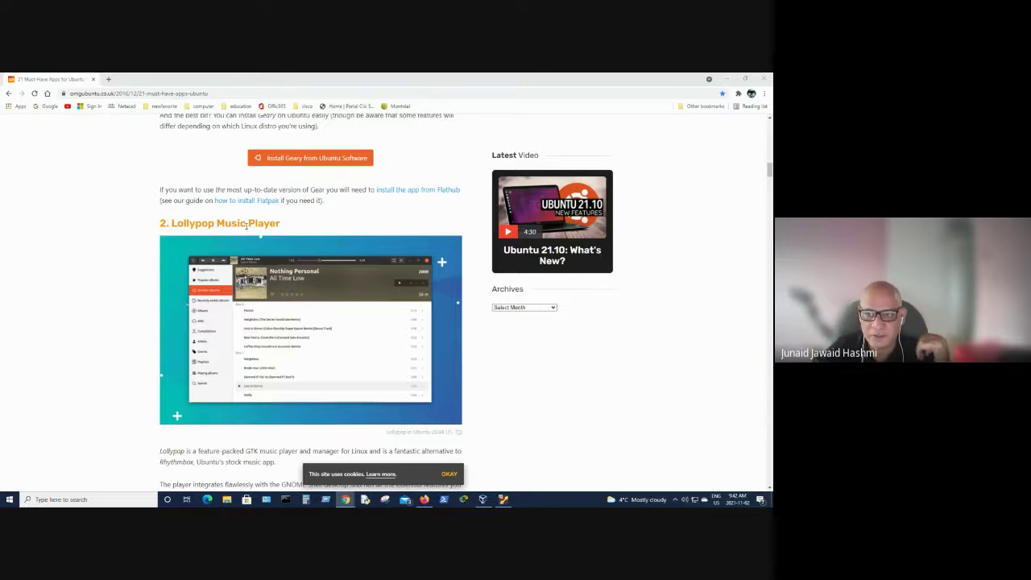
{"action": "scroll", "coordinate": [246, 226], "scroll_direction": "down", "scroll_amount": 6}
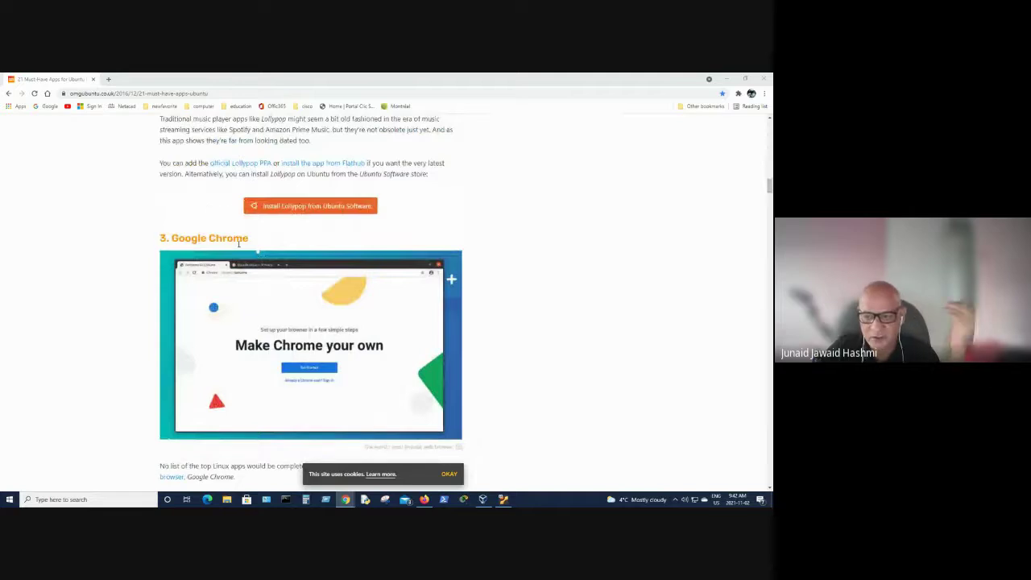
{"action": "scroll", "coordinate": [242, 234], "scroll_direction": "down", "scroll_amount": 3}
{"action": "scroll", "coordinate": [239, 244], "scroll_direction": "down", "scroll_amount": 8}
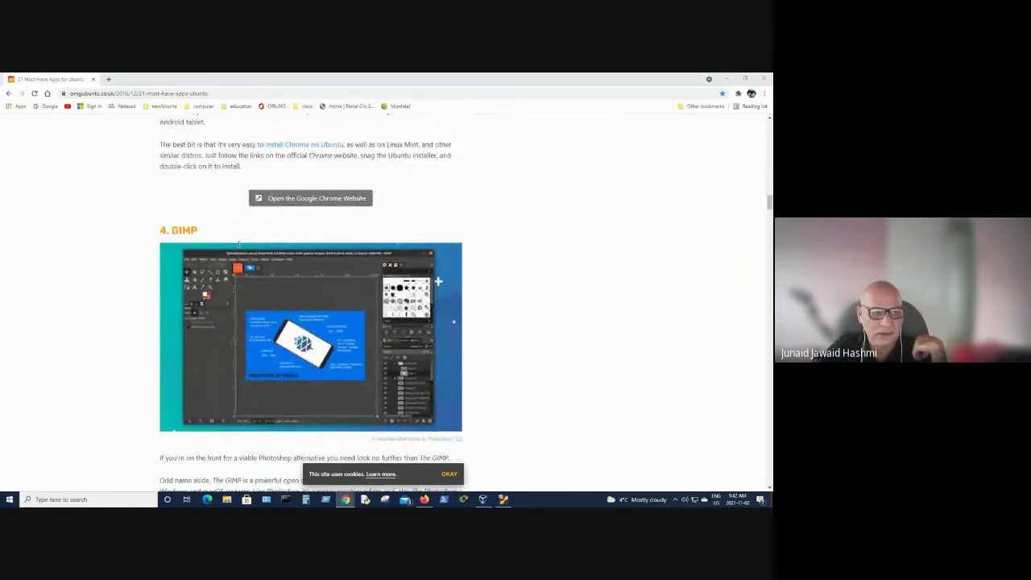
Switch to the Ubuntu virtual machine, view the Spotify page in Ubuntu Software, and minimise the store window
{"action": "left_click", "coordinate": [759, 79]}
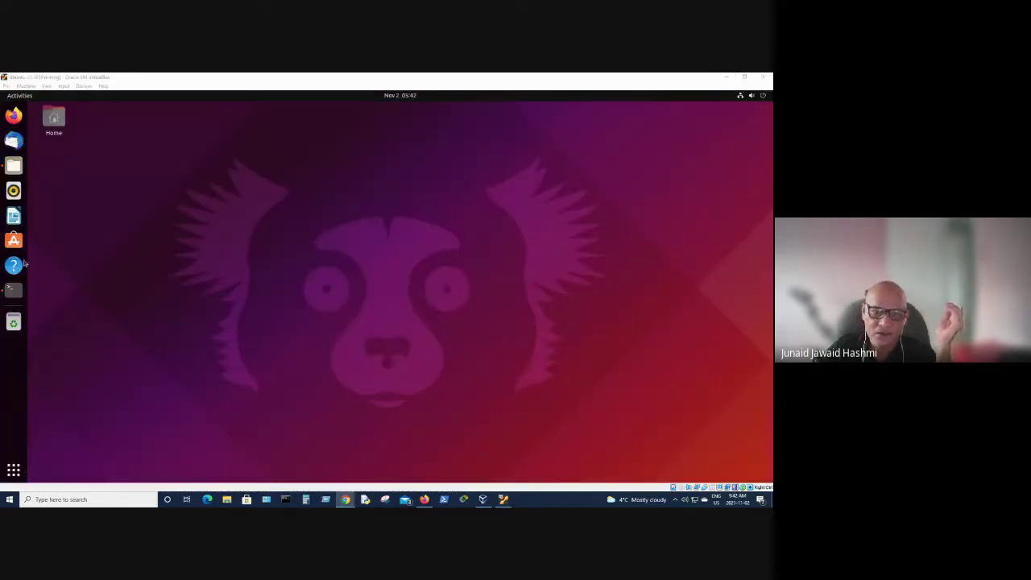
{"action": "left_click", "coordinate": [14, 240]}
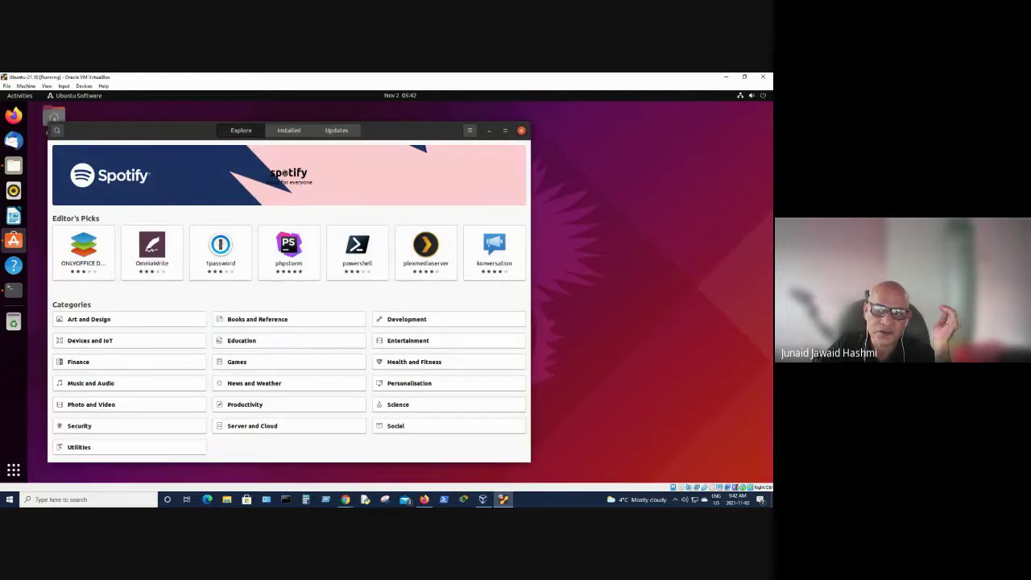
{"action": "left_click", "coordinate": [284, 172]}
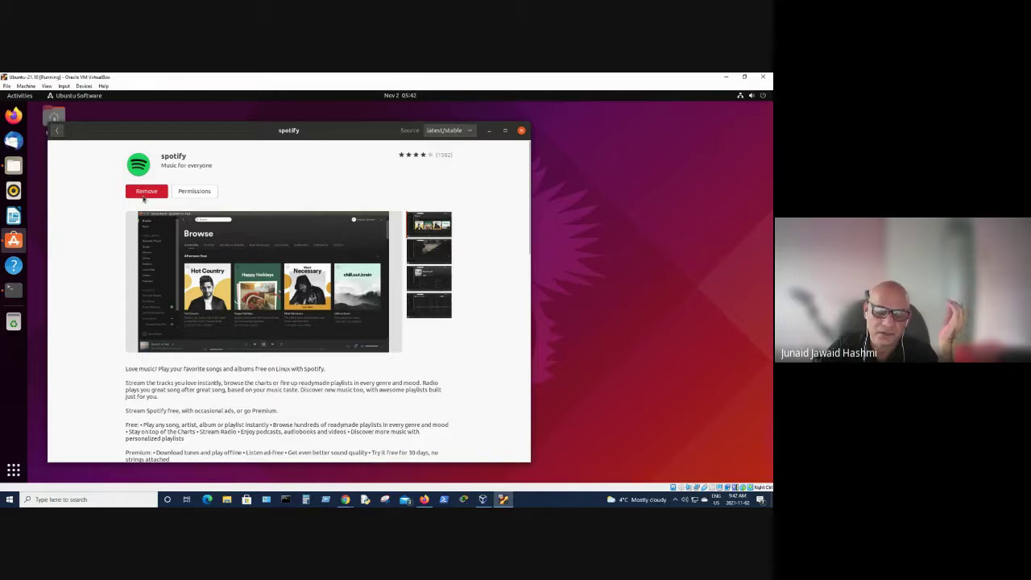
{"action": "left_click", "coordinate": [488, 131]}
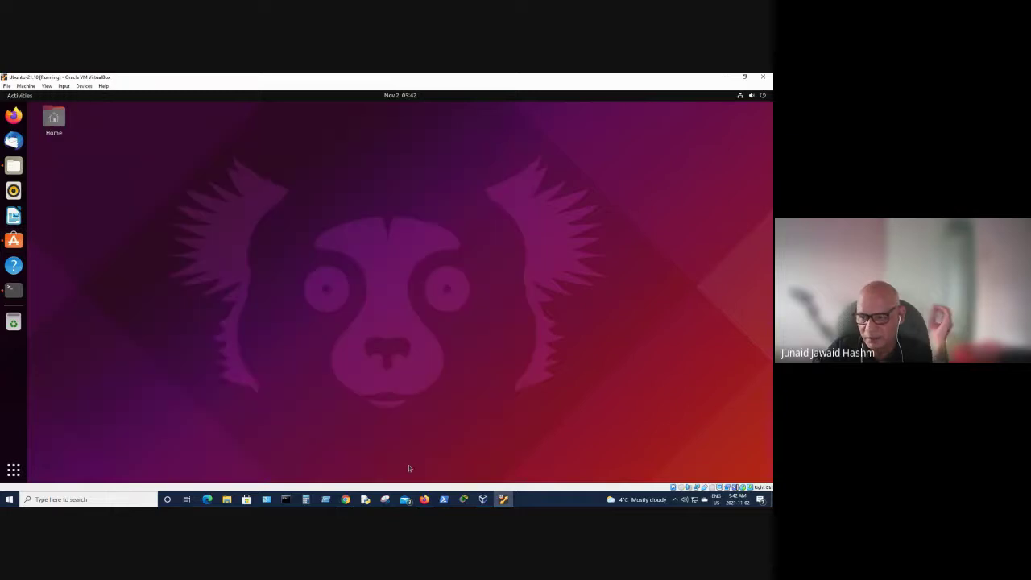
Return to the "21 Must-Have Apps for Ubuntu Users" article in Chrome and read the GIMP section and its install option
{"action": "mouse_move", "coordinate": [423, 503]}
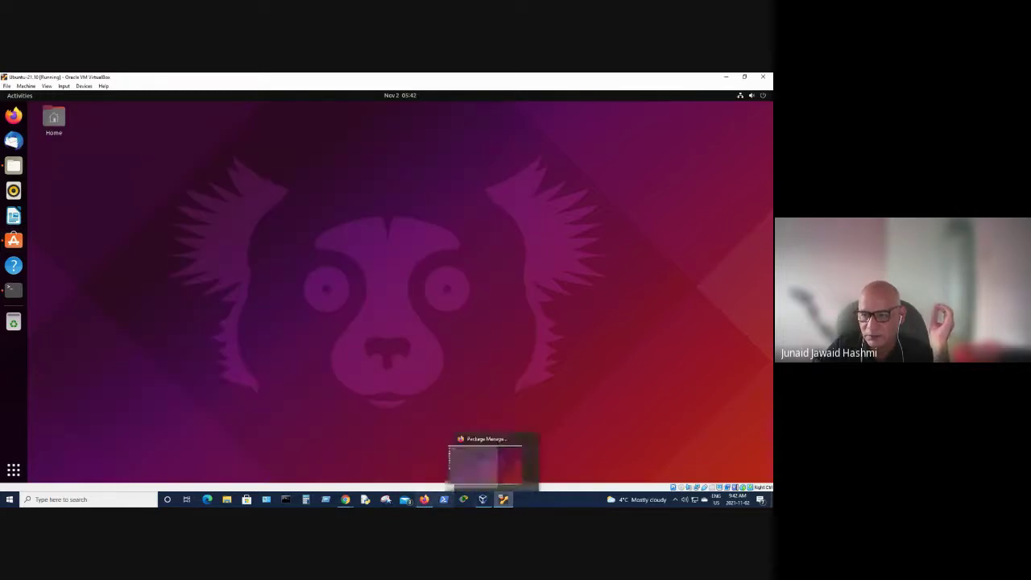
{"action": "mouse_move", "coordinate": [345, 499]}
{"action": "left_click", "coordinate": [404, 467]}
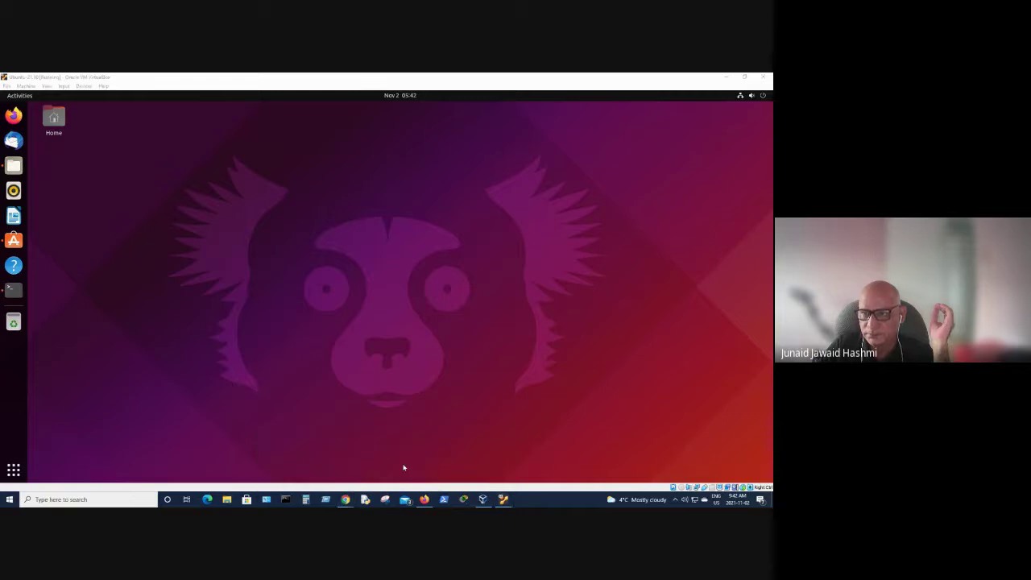
{"action": "mouse_move", "coordinate": [345, 499]}
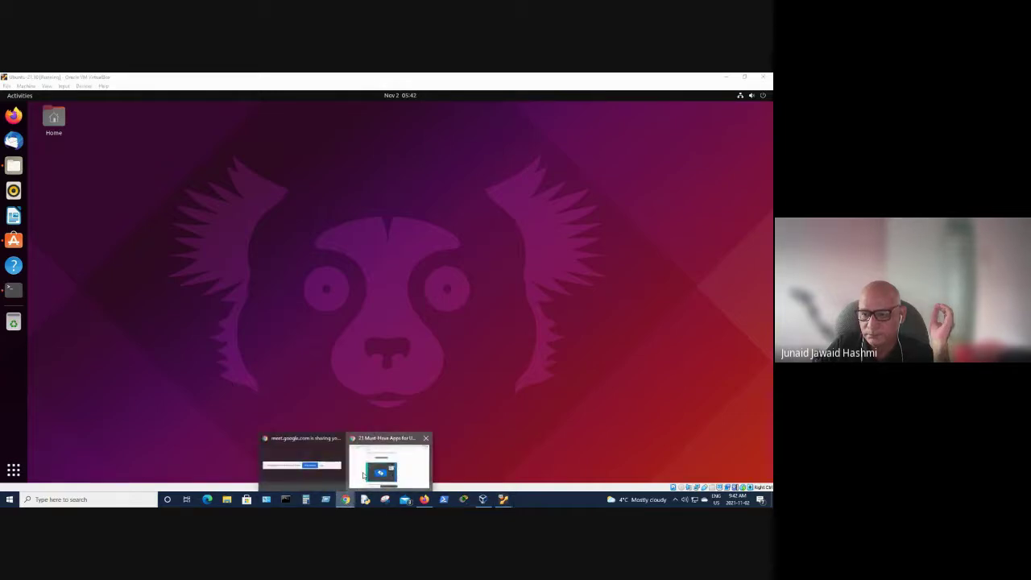
{"action": "left_click", "coordinate": [364, 475]}
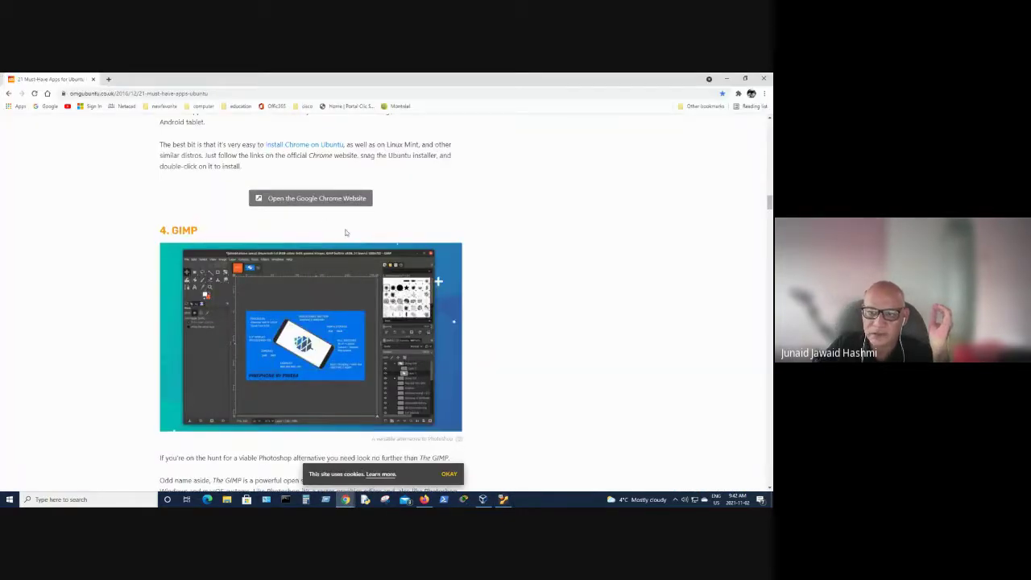
{"action": "scroll", "coordinate": [345, 233], "scroll_direction": "down", "scroll_amount": 1}
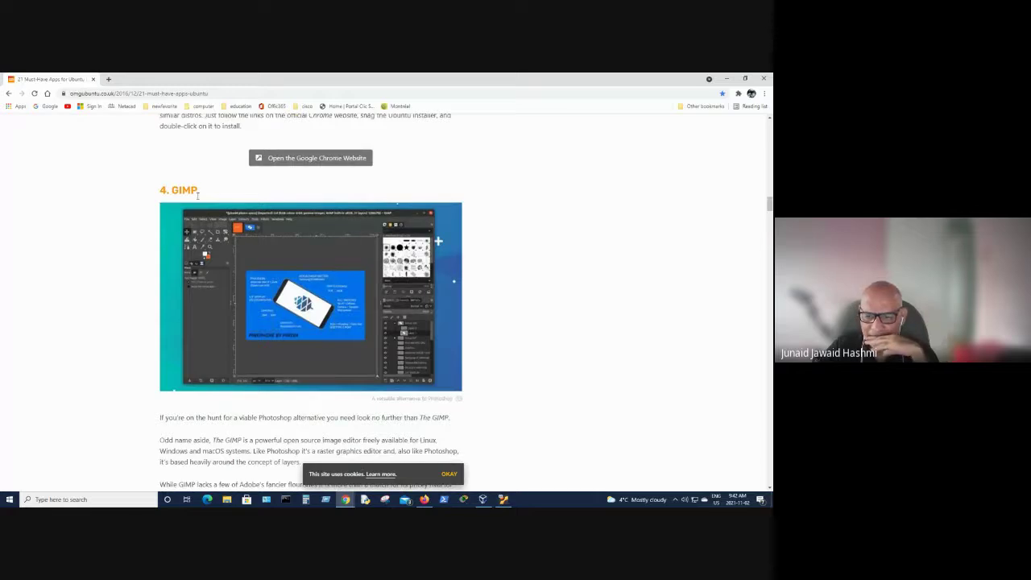
{"action": "scroll", "coordinate": [197, 194], "scroll_direction": "down", "scroll_amount": 2}
{"action": "scroll", "coordinate": [270, 268], "scroll_direction": "up", "scroll_amount": 3}
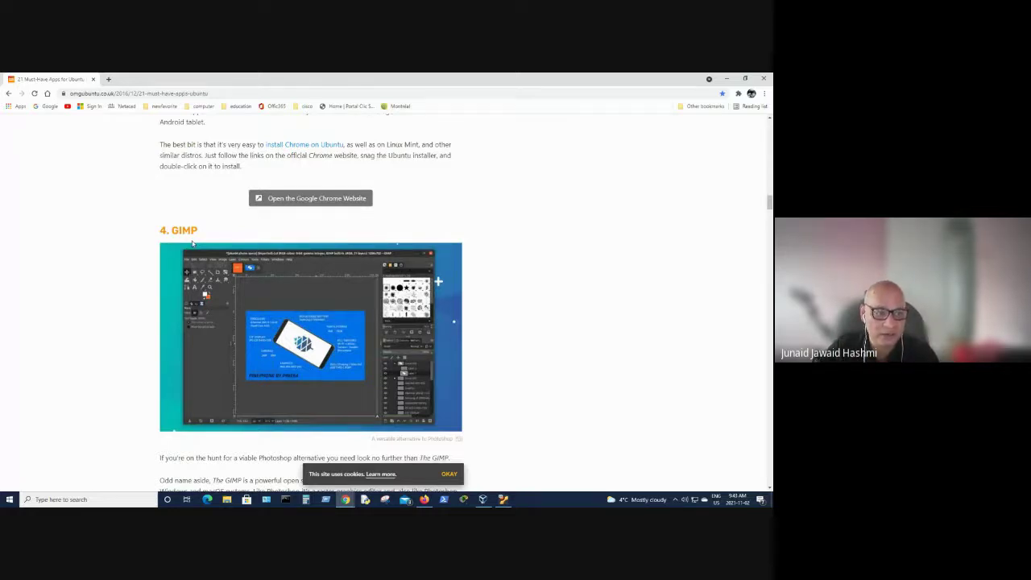
{"action": "scroll", "coordinate": [192, 241], "scroll_direction": "down", "scroll_amount": 2}
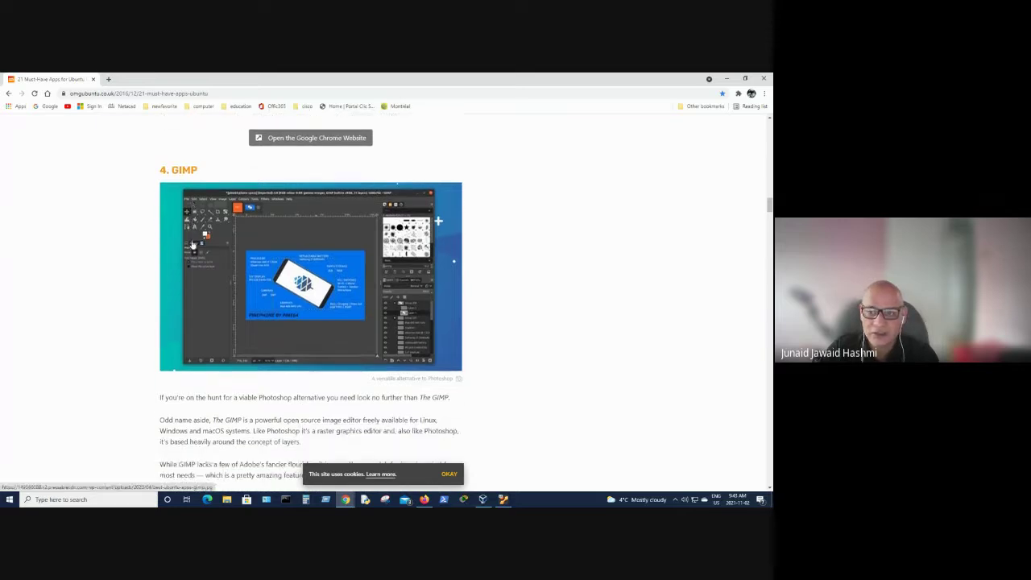
{"action": "scroll", "coordinate": [193, 243], "scroll_direction": "down", "scroll_amount": 2}
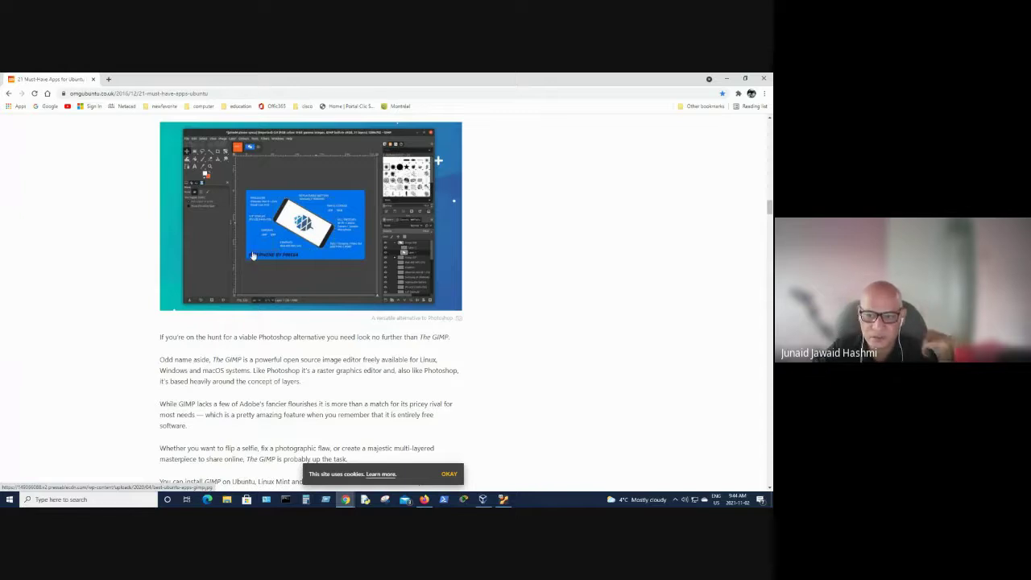
{"action": "scroll", "coordinate": [243, 331], "scroll_direction": "down", "scroll_amount": 4}
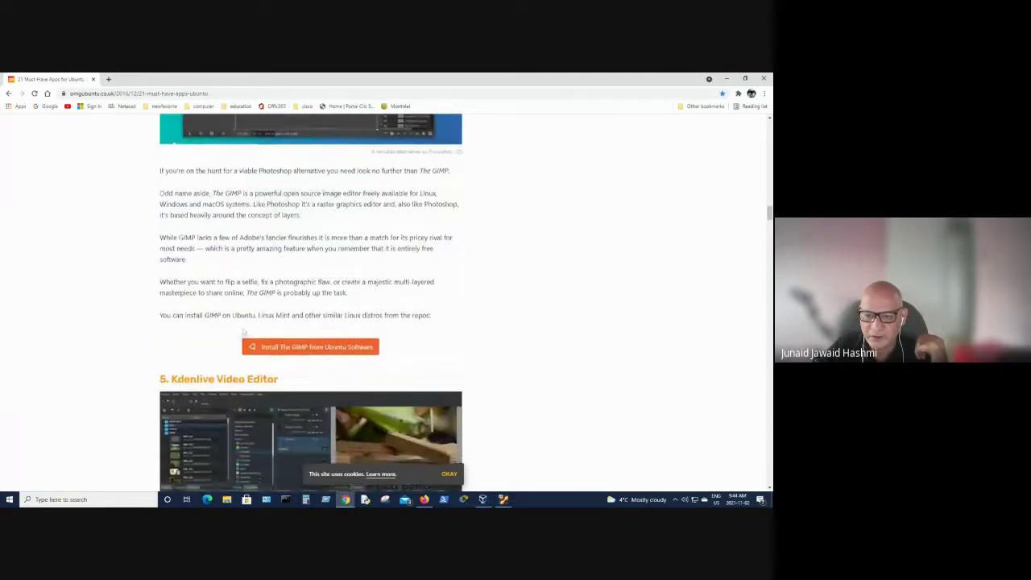
Read the Kdenlive Video Editor and Telegram Desktop sections, including how each app can be installed
{"action": "scroll", "coordinate": [243, 332], "scroll_direction": "down", "scroll_amount": 2}
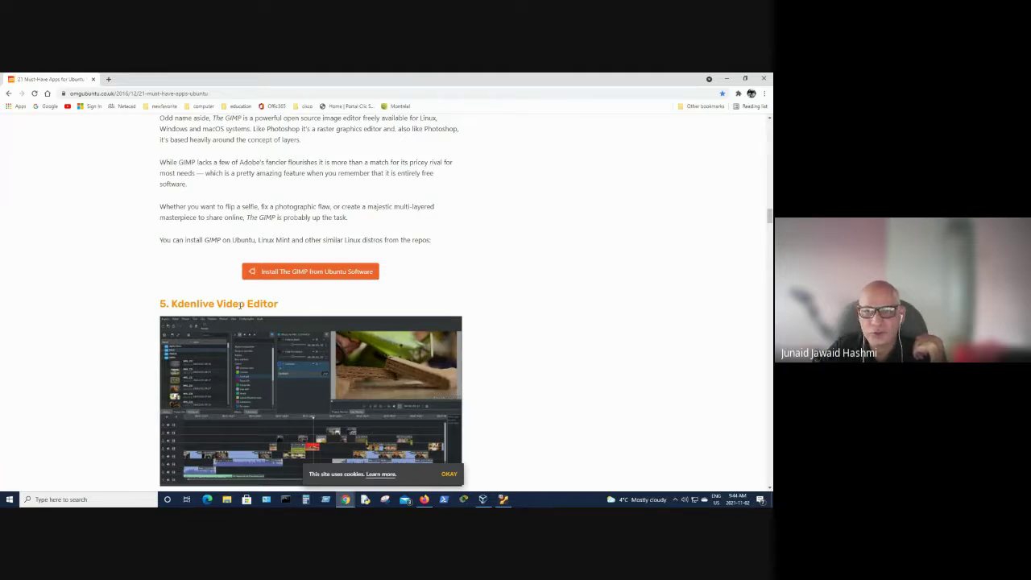
{"action": "scroll", "coordinate": [240, 305], "scroll_direction": "down", "scroll_amount": 1}
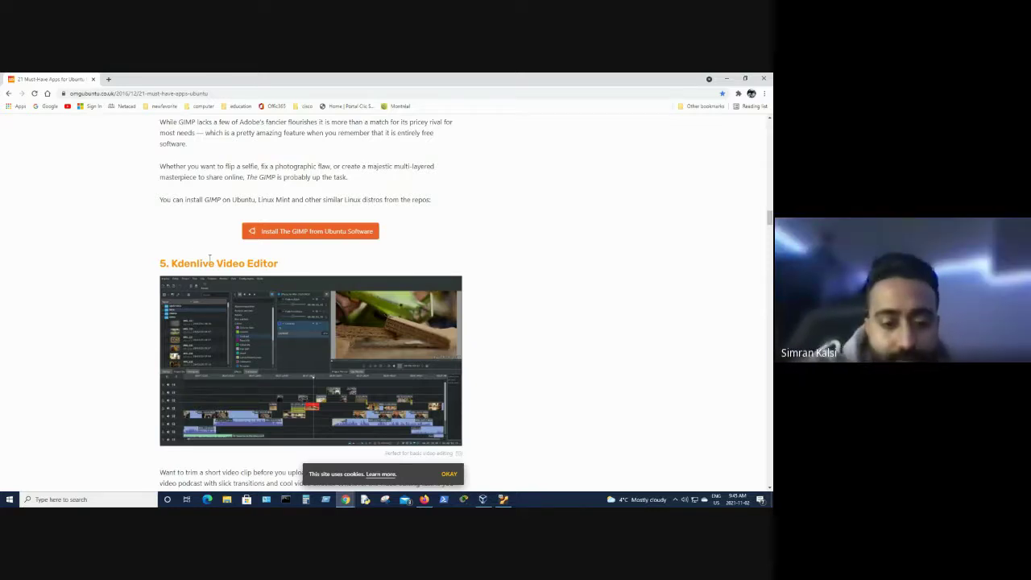
{"action": "scroll", "coordinate": [209, 257], "scroll_direction": "down", "scroll_amount": 4}
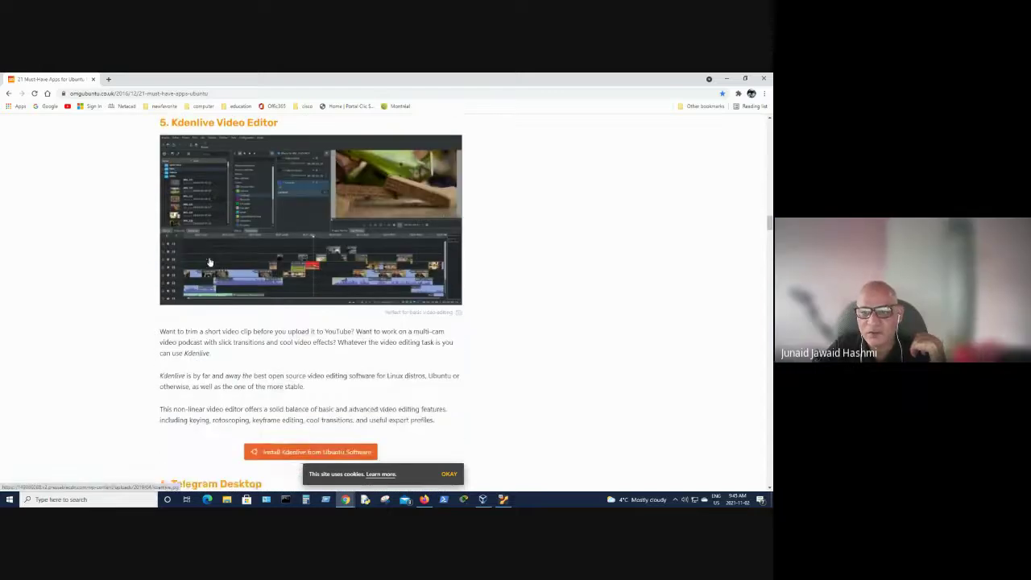
{"action": "scroll", "coordinate": [208, 260], "scroll_direction": "down", "scroll_amount": 2}
{"action": "scroll", "coordinate": [209, 260], "scroll_direction": "down", "scroll_amount": 2}
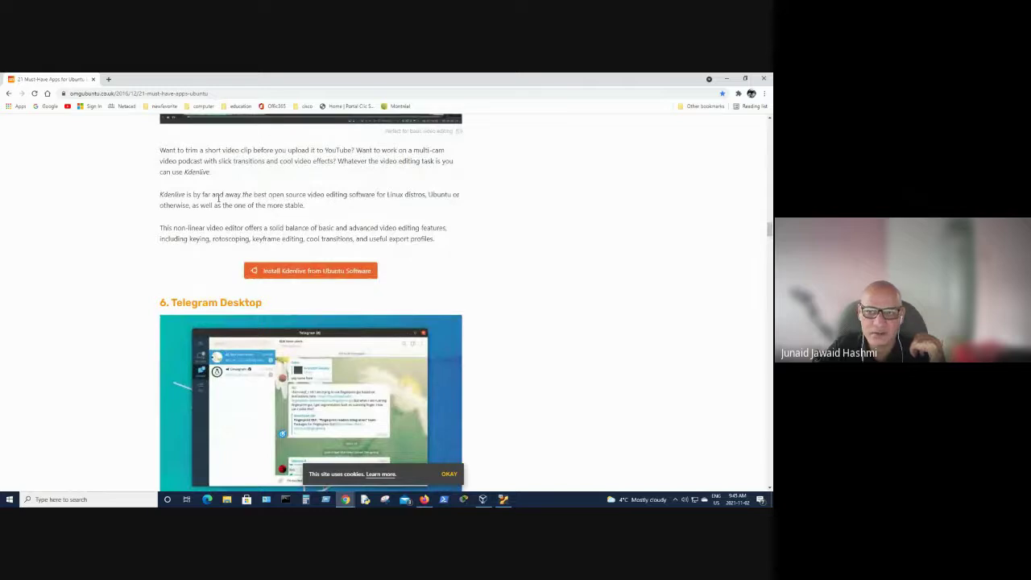
{"action": "scroll", "coordinate": [217, 197], "scroll_direction": "down", "scroll_amount": 1}
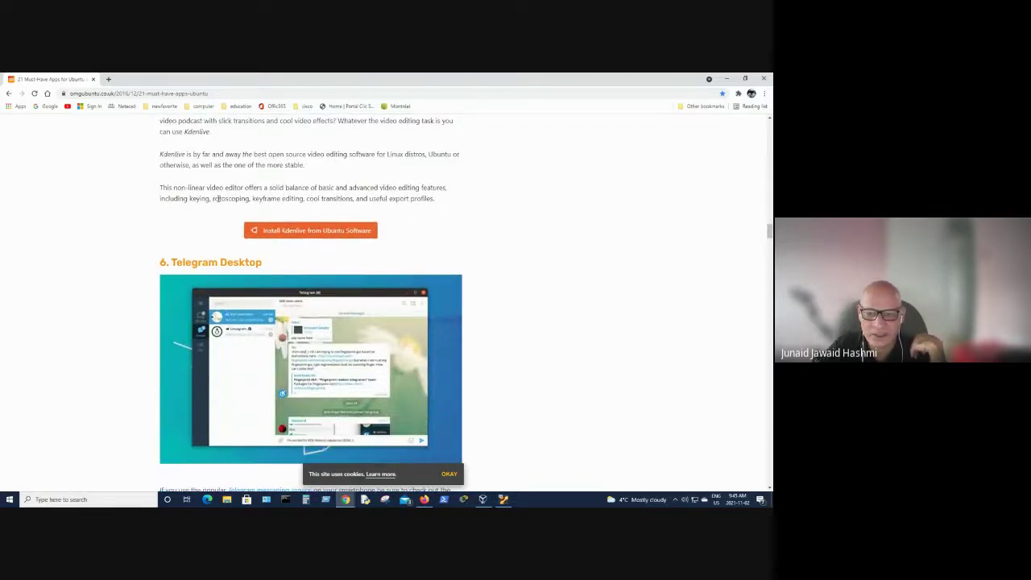
{"action": "scroll", "coordinate": [217, 197], "scroll_direction": "down", "scroll_amount": 3}
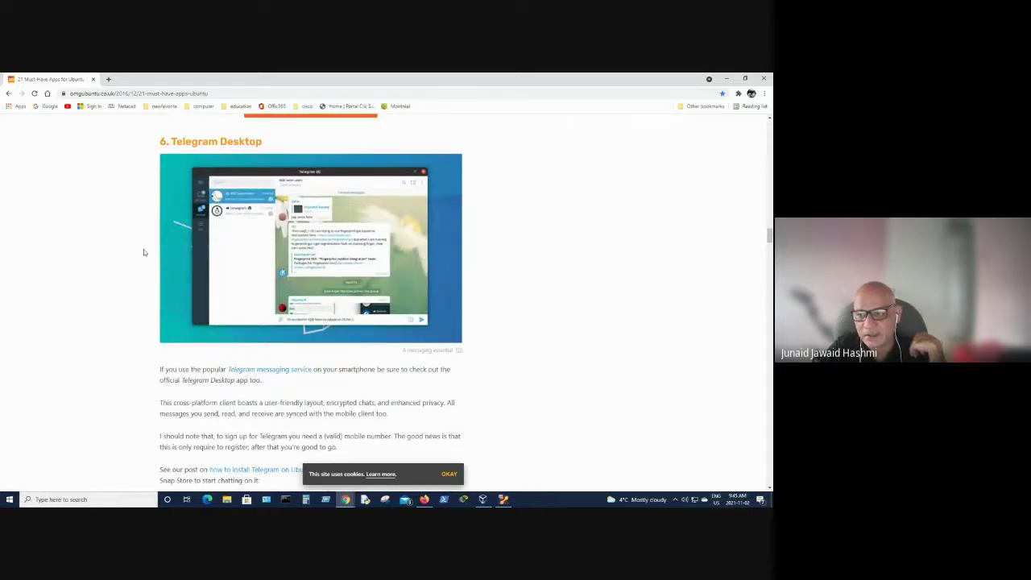
{"action": "scroll", "coordinate": [144, 252], "scroll_direction": "down", "scroll_amount": 2}
{"action": "scroll", "coordinate": [144, 252], "scroll_direction": "down", "scroll_amount": 2}
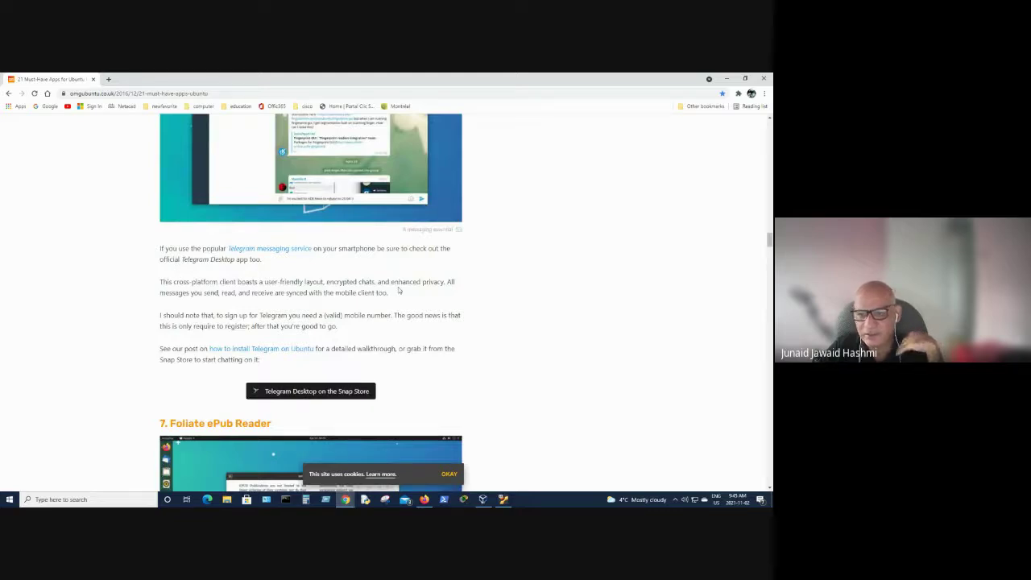
Skim the Foliate ePub Reader and Caffeine sections and examine the Tilix Terminal Emulator entry
{"action": "scroll", "coordinate": [398, 290], "scroll_direction": "down", "scroll_amount": 8}
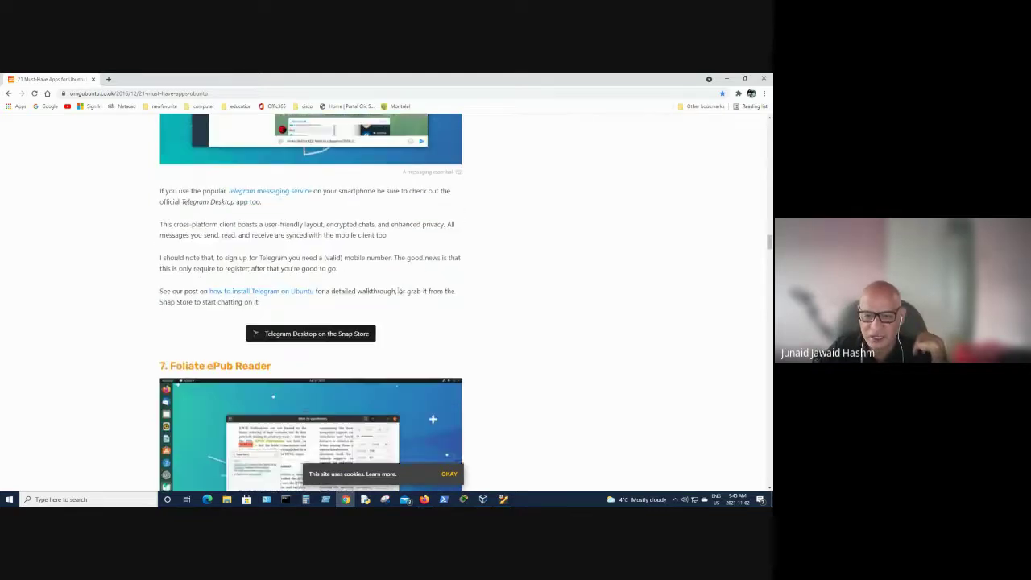
{"action": "scroll", "coordinate": [398, 291], "scroll_direction": "down", "scroll_amount": 12}
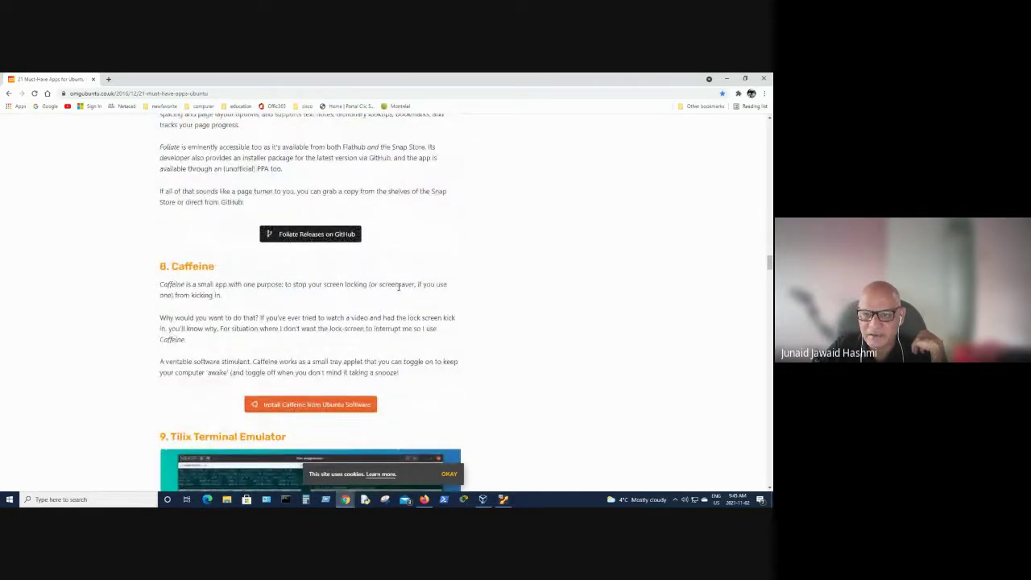
{"action": "scroll", "coordinate": [398, 288], "scroll_direction": "down", "scroll_amount": 4}
{"action": "scroll", "coordinate": [398, 290], "scroll_direction": "down", "scroll_amount": 7}
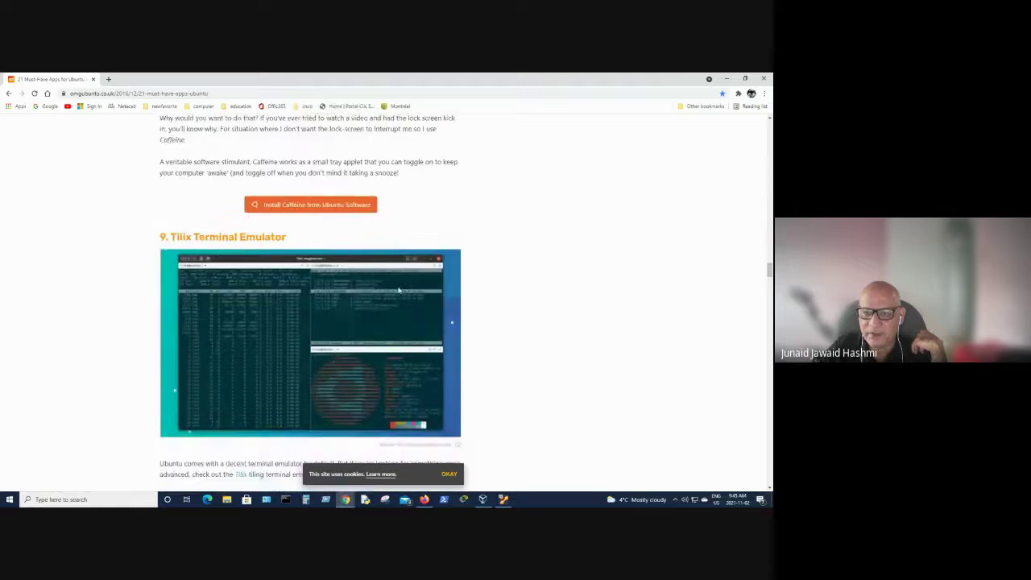
{"action": "scroll", "coordinate": [397, 291], "scroll_direction": "down", "scroll_amount": 3}
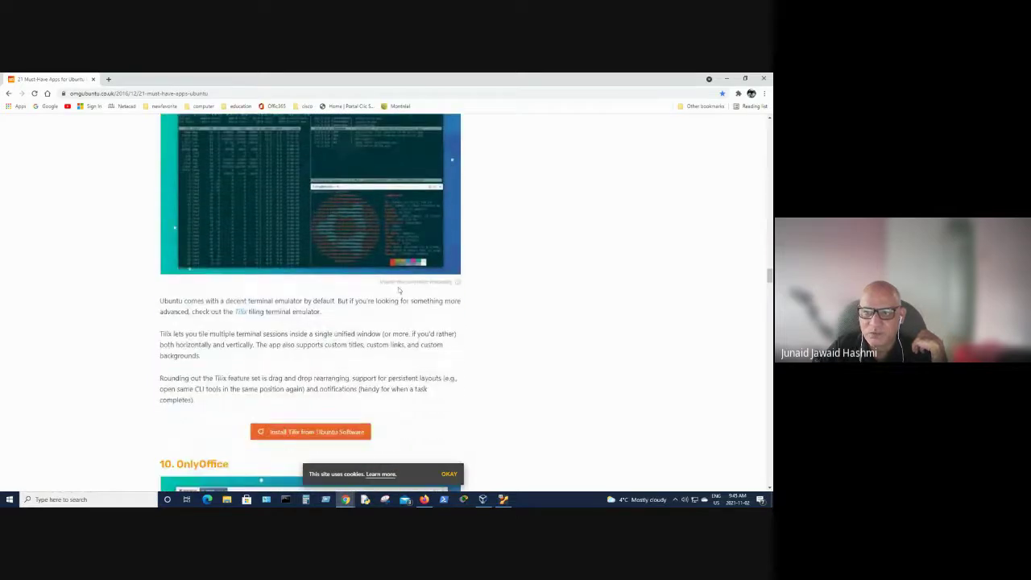
{"action": "scroll", "coordinate": [211, 232], "scroll_direction": "up", "scroll_amount": 7}
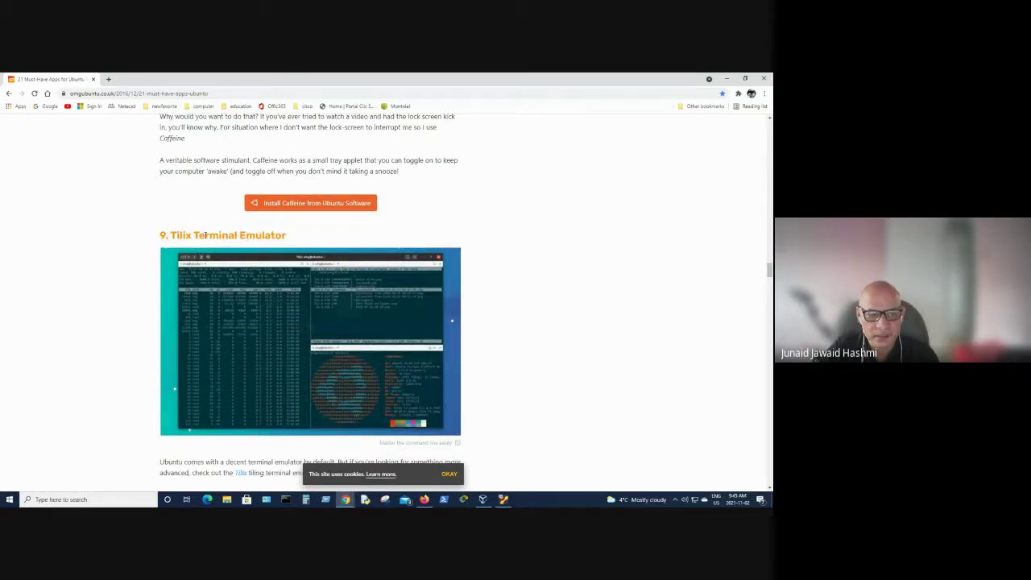
Read the OnlyOffice section and its Snap Store install option, continuing to Etcher Image Writer
{"action": "scroll", "coordinate": [192, 255], "scroll_direction": "down", "scroll_amount": 5}
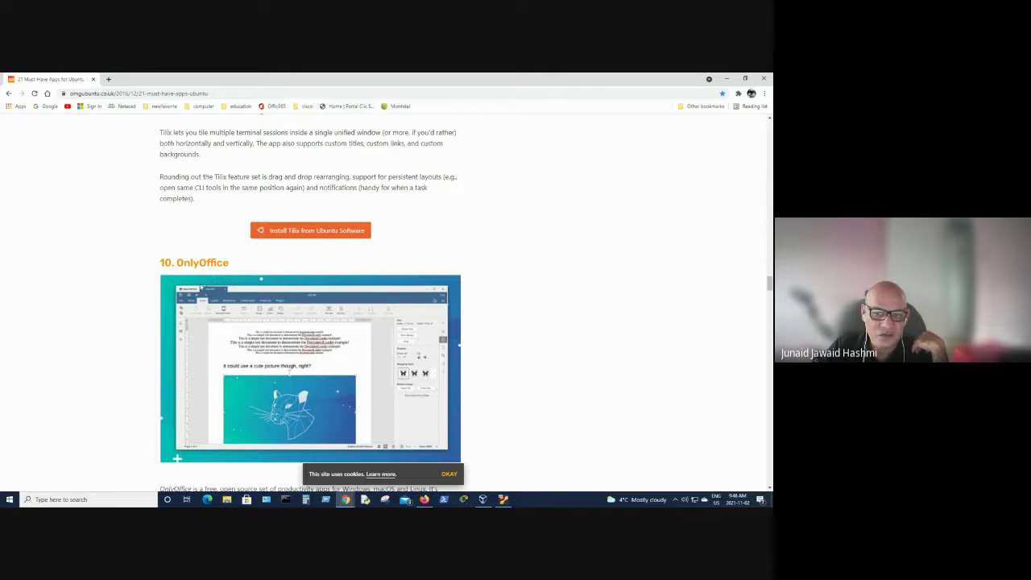
{"action": "scroll", "coordinate": [202, 286], "scroll_direction": "down", "scroll_amount": 5}
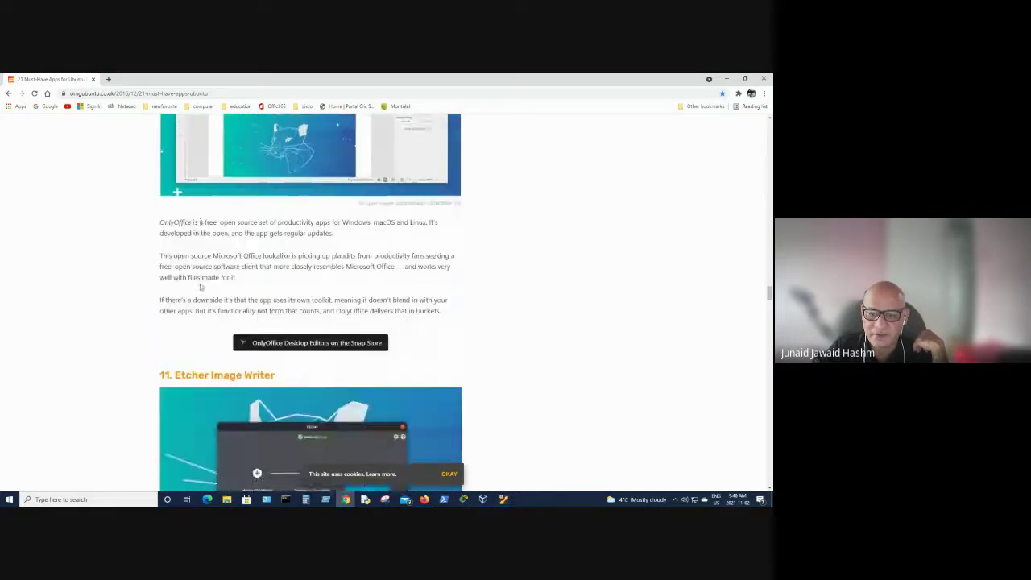
{"action": "scroll", "coordinate": [199, 283], "scroll_direction": "down", "scroll_amount": 1}
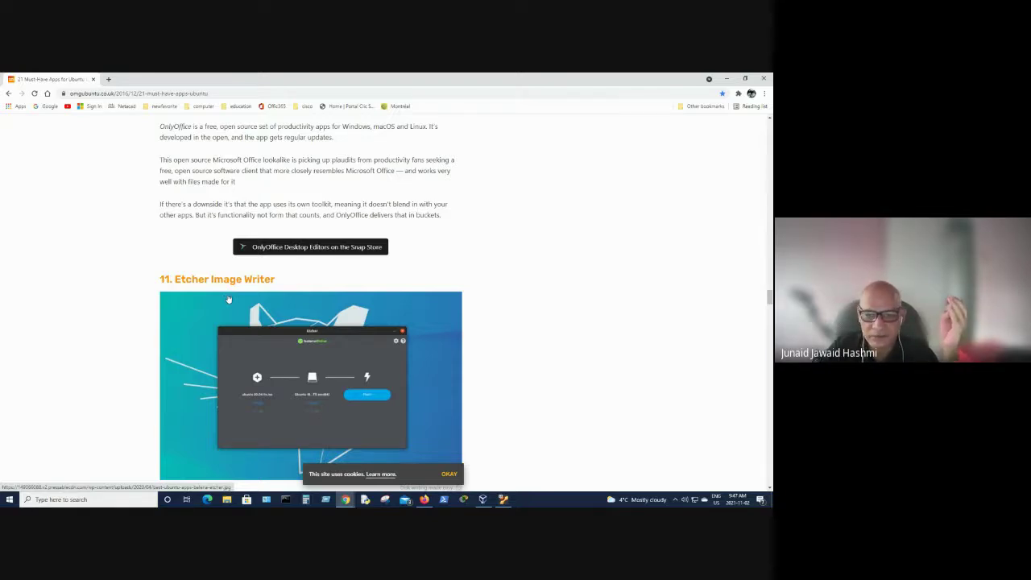
Skim the Etcher Image Writer, Cawbird Twitter Client and VLC sections as far as GNOME Tweaks
{"action": "scroll", "coordinate": [228, 299], "scroll_direction": "down", "scroll_amount": 9}
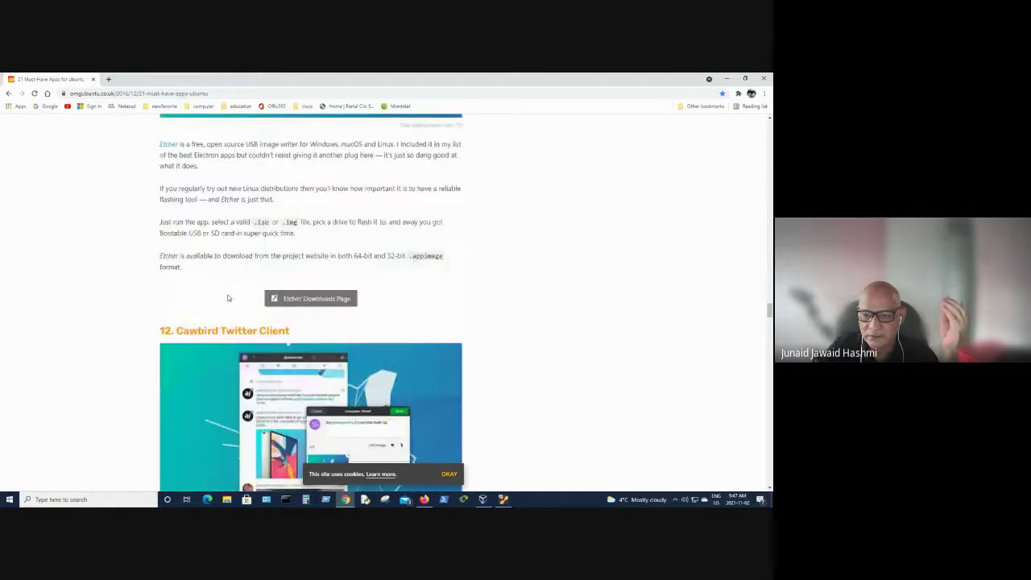
{"action": "scroll", "coordinate": [228, 298], "scroll_direction": "down", "scroll_amount": 3}
{"action": "scroll", "coordinate": [228, 298], "scroll_direction": "down", "scroll_amount": 3}
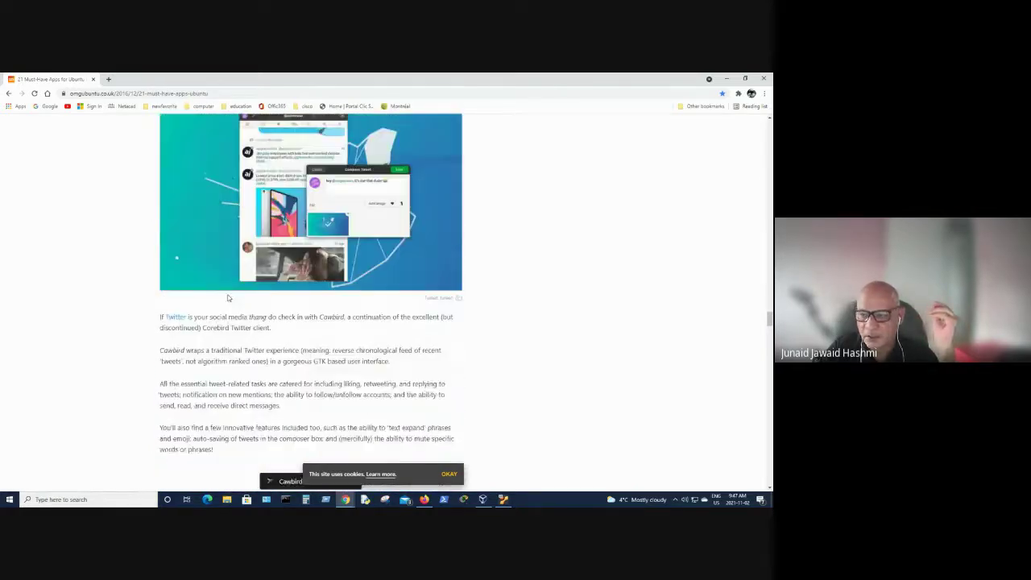
{"action": "scroll", "coordinate": [228, 298], "scroll_direction": "down", "scroll_amount": 7}
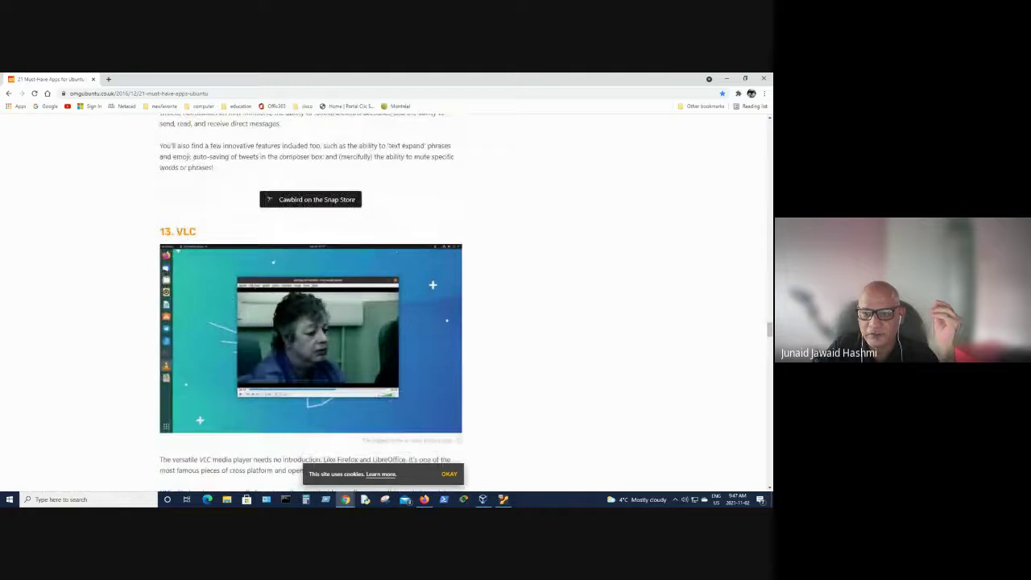
{"action": "scroll", "coordinate": [201, 294], "scroll_direction": "down", "scroll_amount": 6}
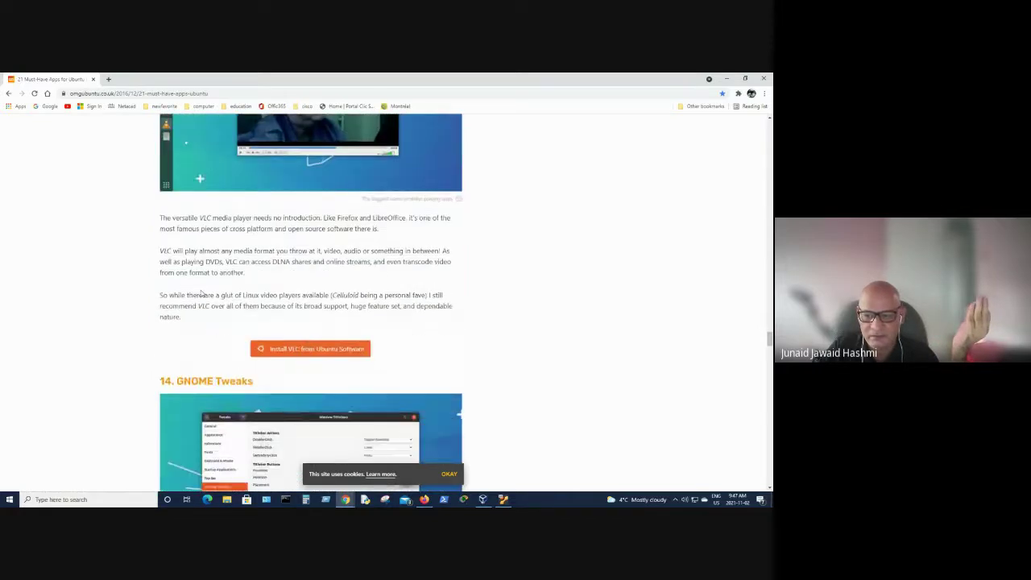
Skim the GNOME Tweaks and Feeds (RSS Client) sections and read the Steam entry with its installer download option
{"action": "scroll", "coordinate": [201, 295], "scroll_direction": "down", "scroll_amount": 5}
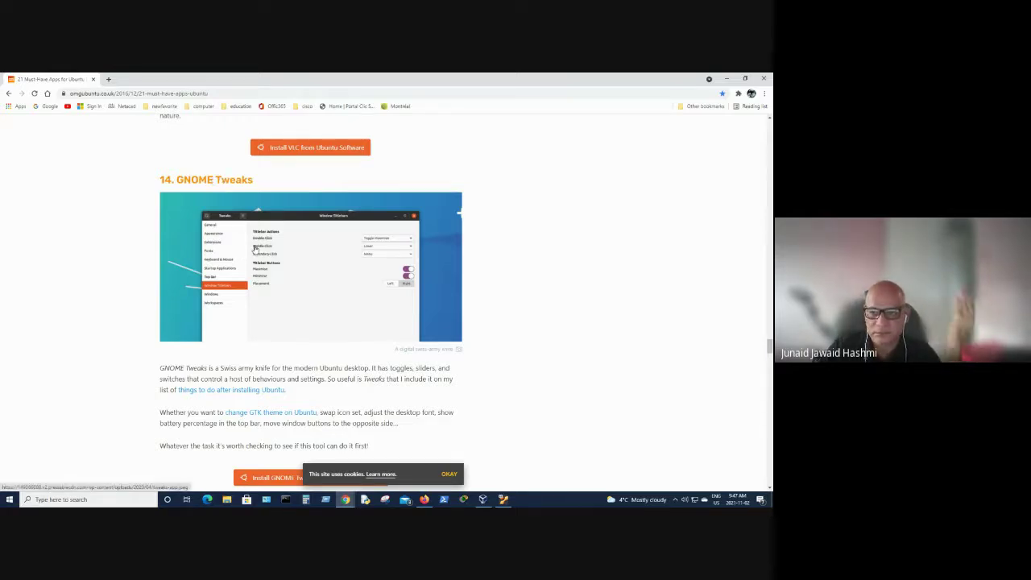
{"action": "scroll", "coordinate": [255, 248], "scroll_direction": "down", "scroll_amount": 2}
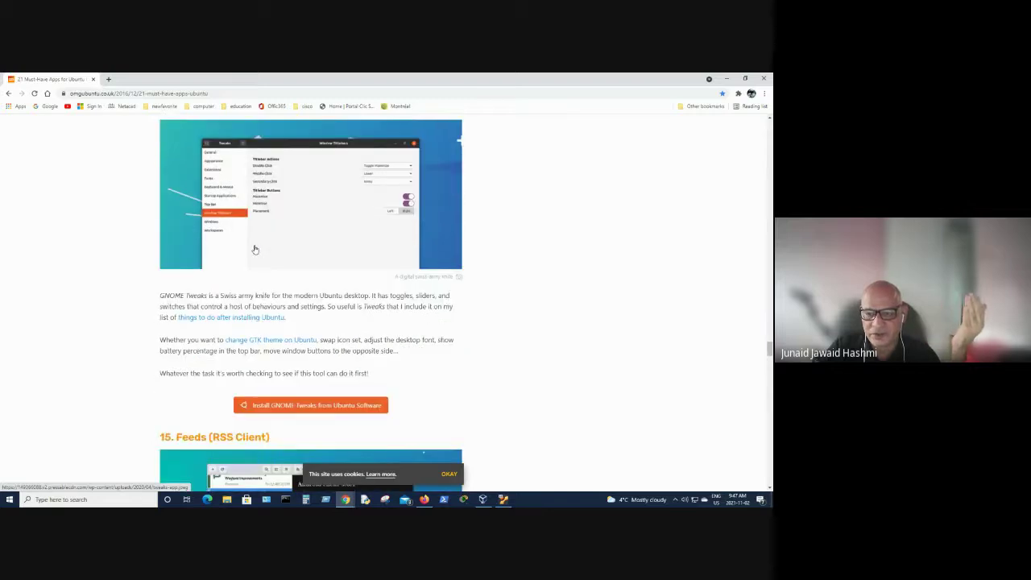
{"action": "scroll", "coordinate": [254, 250], "scroll_direction": "down", "scroll_amount": 4}
{"action": "scroll", "coordinate": [254, 249], "scroll_direction": "down", "scroll_amount": 5}
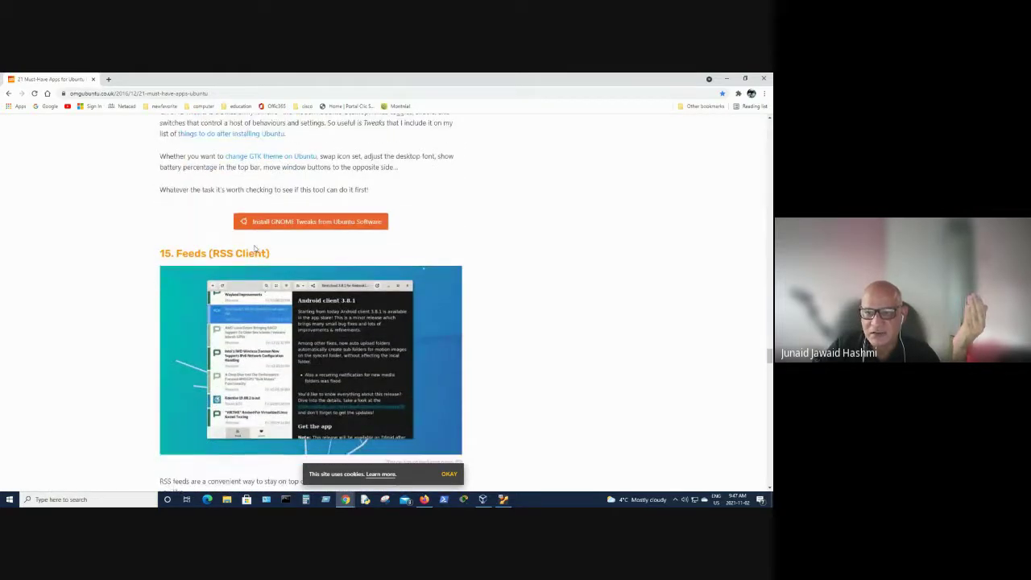
{"action": "scroll", "coordinate": [255, 248], "scroll_direction": "down", "scroll_amount": 7}
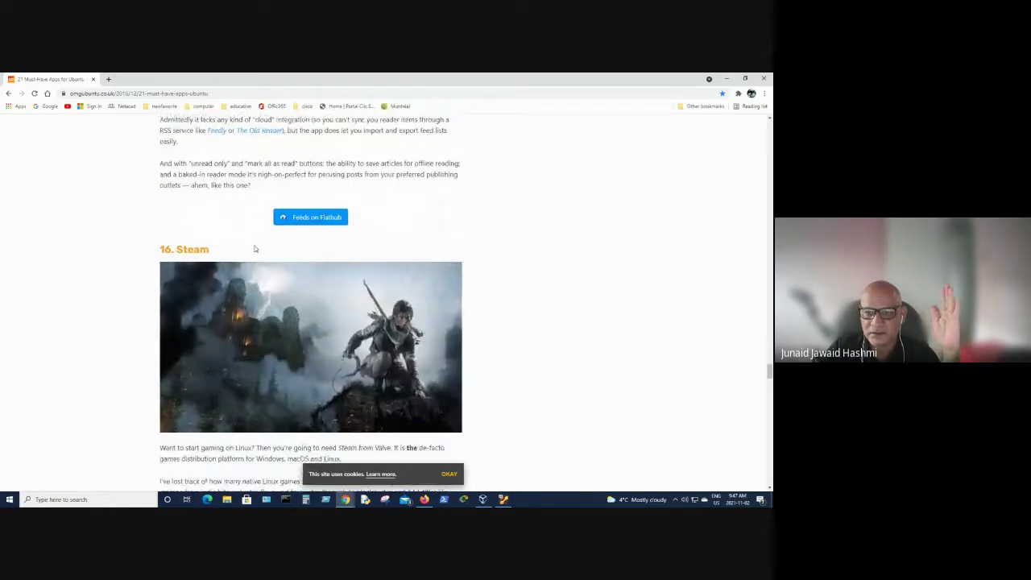
{"action": "scroll", "coordinate": [255, 249], "scroll_direction": "down", "scroll_amount": 3}
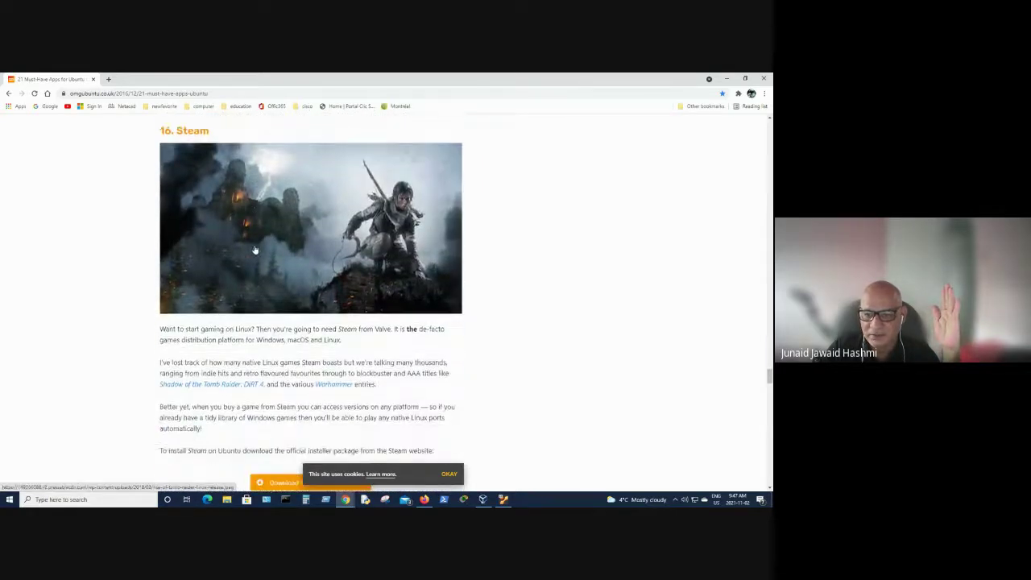
{"action": "scroll", "coordinate": [254, 249], "scroll_direction": "down", "scroll_amount": 1}
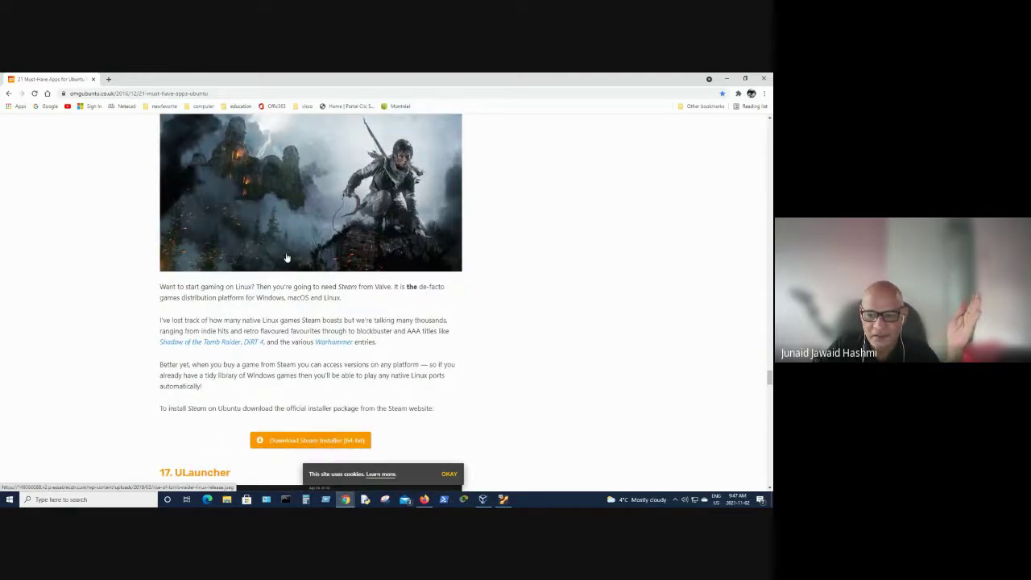
Read the ULauncher section and its extensions description, then the VSCode section with its Snap Store install option
{"action": "scroll", "coordinate": [285, 258], "scroll_direction": "down", "scroll_amount": 6}
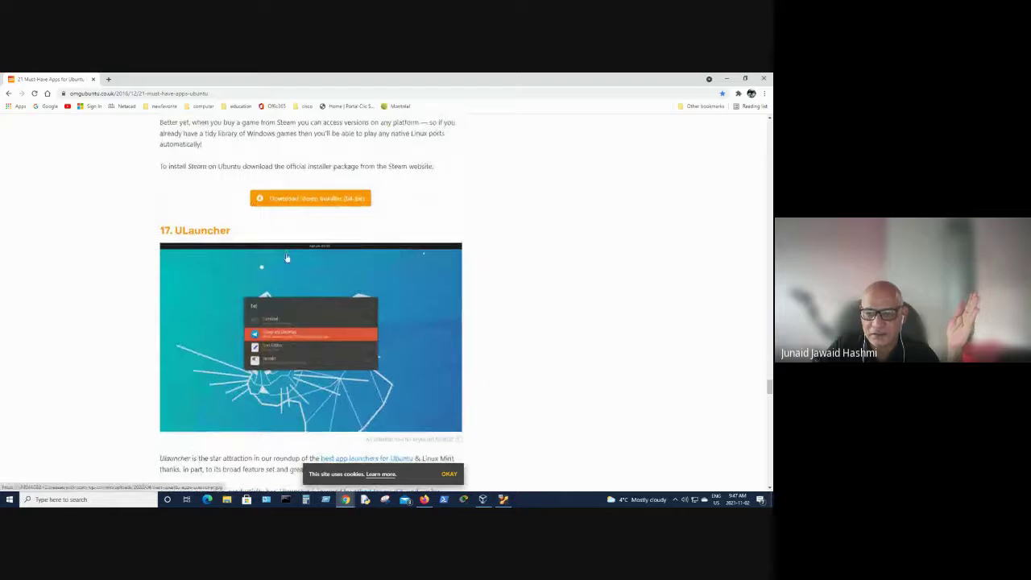
{"action": "scroll", "coordinate": [287, 256], "scroll_direction": "down", "scroll_amount": 3}
{"action": "scroll", "coordinate": [287, 257], "scroll_direction": "down", "scroll_amount": 2}
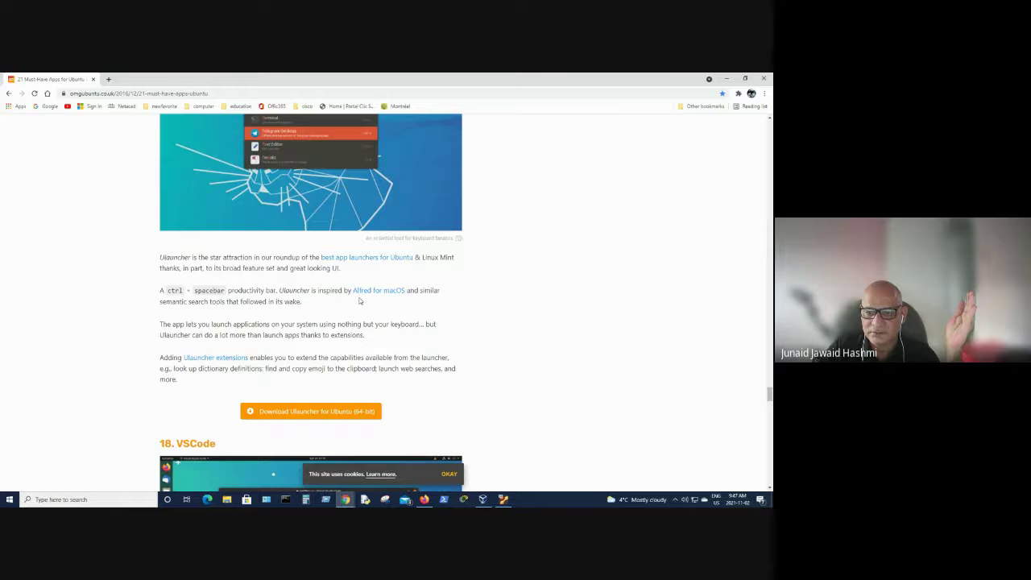
{"action": "scroll", "coordinate": [360, 301], "scroll_direction": "down", "scroll_amount": 1}
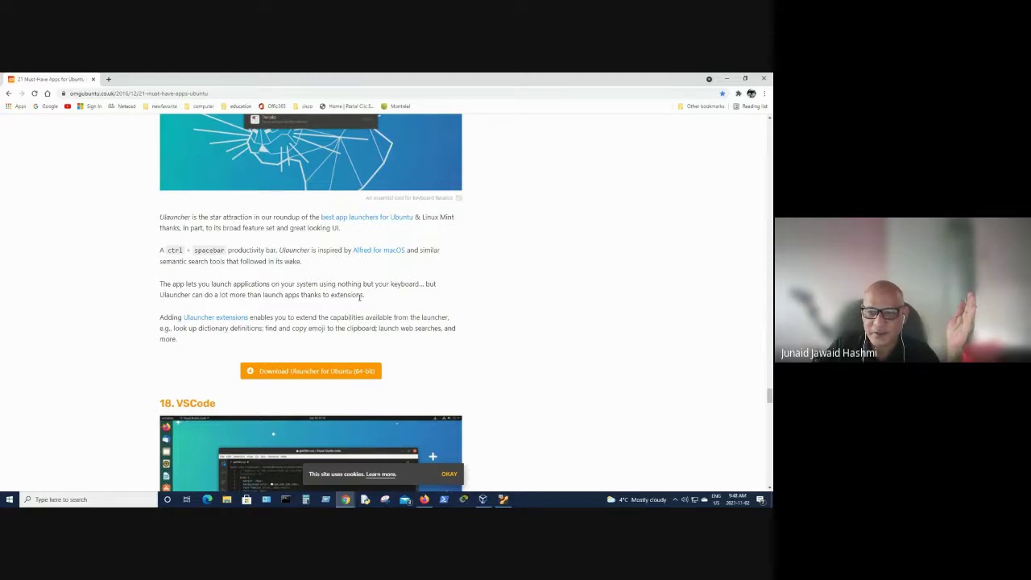
{"action": "scroll", "coordinate": [360, 297], "scroll_direction": "down", "scroll_amount": 1}
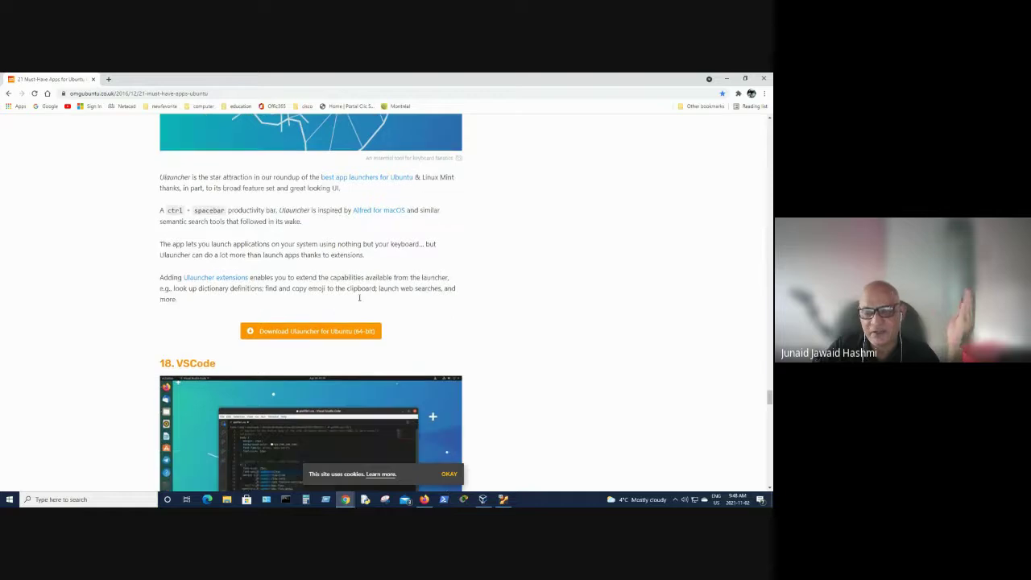
{"action": "scroll", "coordinate": [360, 299], "scroll_direction": "down", "scroll_amount": 3}
{"action": "scroll", "coordinate": [360, 300], "scroll_direction": "down", "scroll_amount": 10}
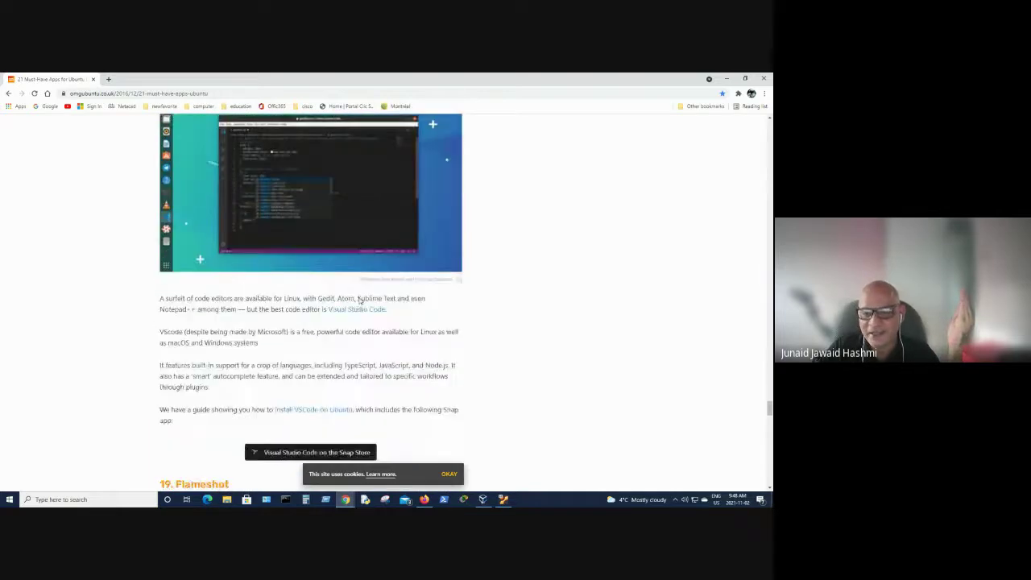
Skim the Flameshot, Neofetch and Shortwave sections and the additional apps mentioned at the end of the article
{"action": "scroll", "coordinate": [360, 302], "scroll_direction": "down", "scroll_amount": 14}
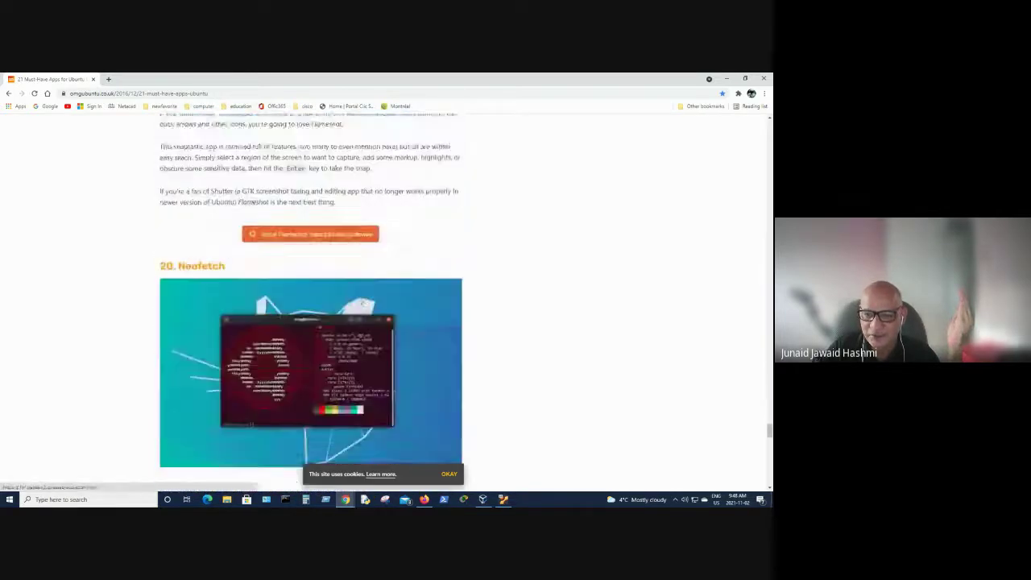
{"action": "scroll", "coordinate": [360, 302], "scroll_direction": "down", "scroll_amount": 7}
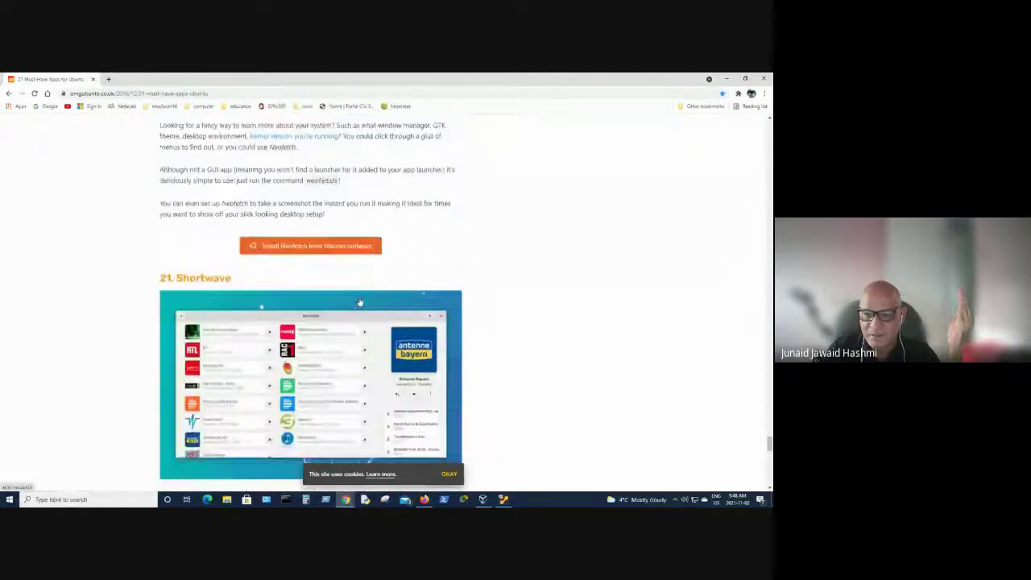
{"action": "scroll", "coordinate": [360, 300], "scroll_direction": "down", "scroll_amount": 3}
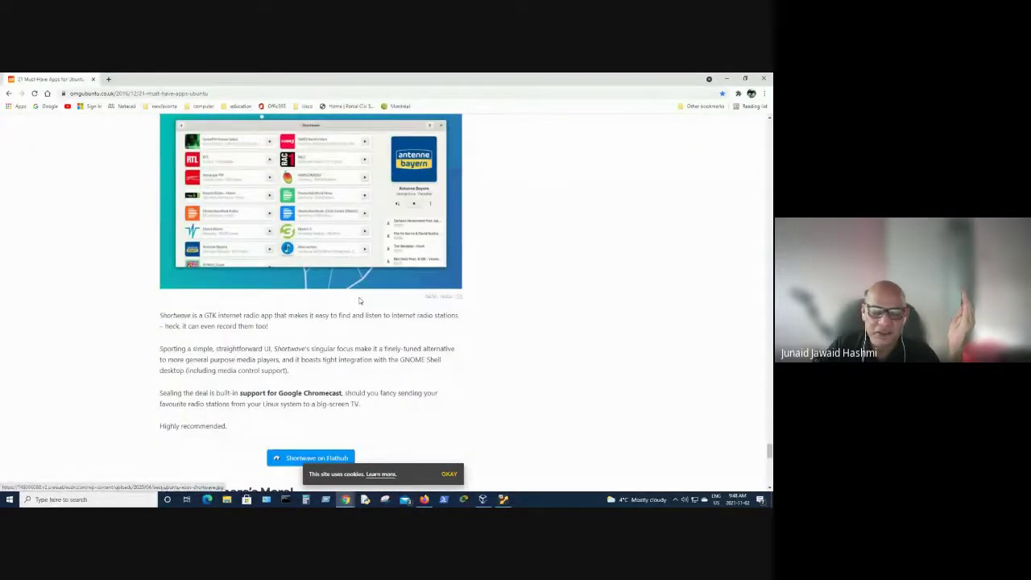
{"action": "scroll", "coordinate": [360, 300], "scroll_direction": "down", "scroll_amount": 2}
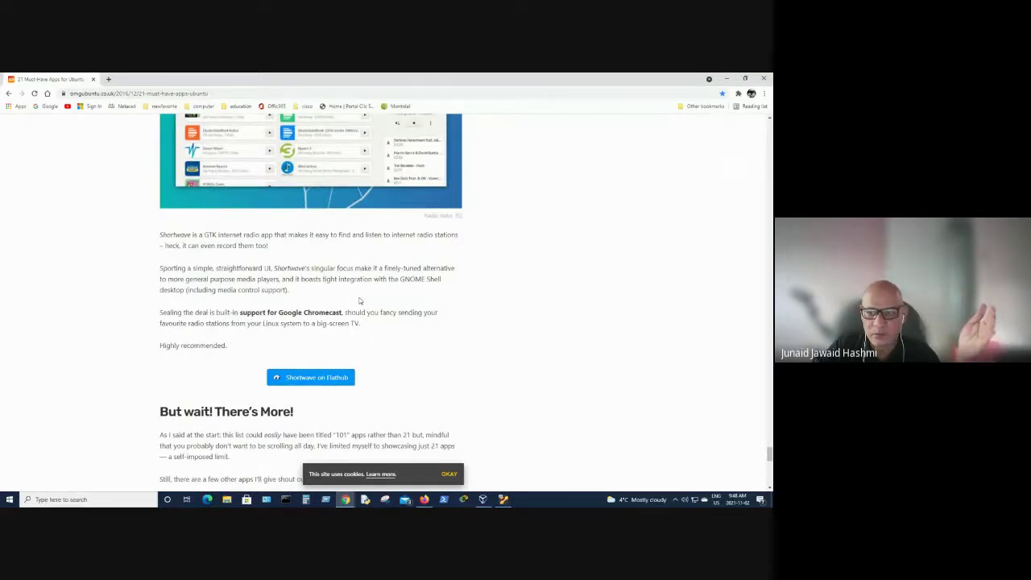
{"action": "scroll", "coordinate": [360, 300], "scroll_direction": "down", "scroll_amount": 3}
{"action": "scroll", "coordinate": [360, 300], "scroll_direction": "down", "scroll_amount": 10}
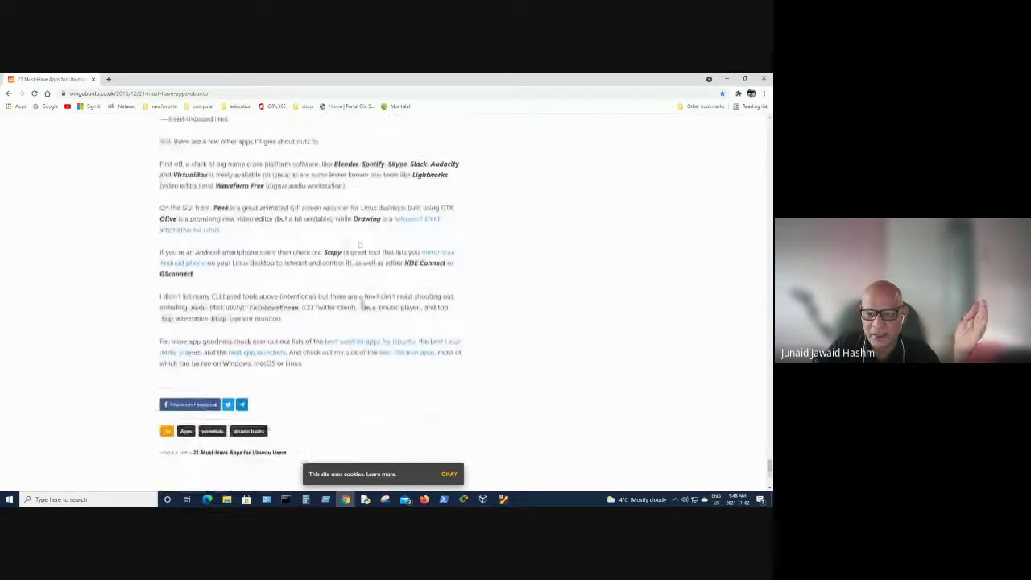
Return to the Flameshot section and review its description and Ubuntu Software install option as far as Neofetch
{"action": "scroll", "coordinate": [360, 301], "scroll_direction": "up", "scroll_amount": 4}
{"action": "scroll", "coordinate": [360, 300], "scroll_direction": "up", "scroll_amount": 20}
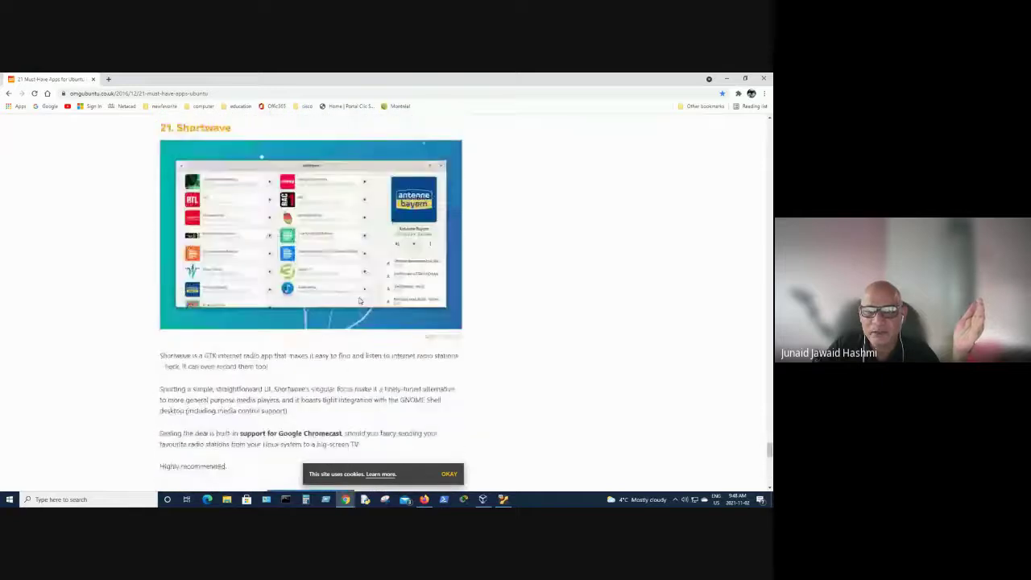
{"action": "scroll", "coordinate": [360, 301], "scroll_direction": "up", "scroll_amount": 12}
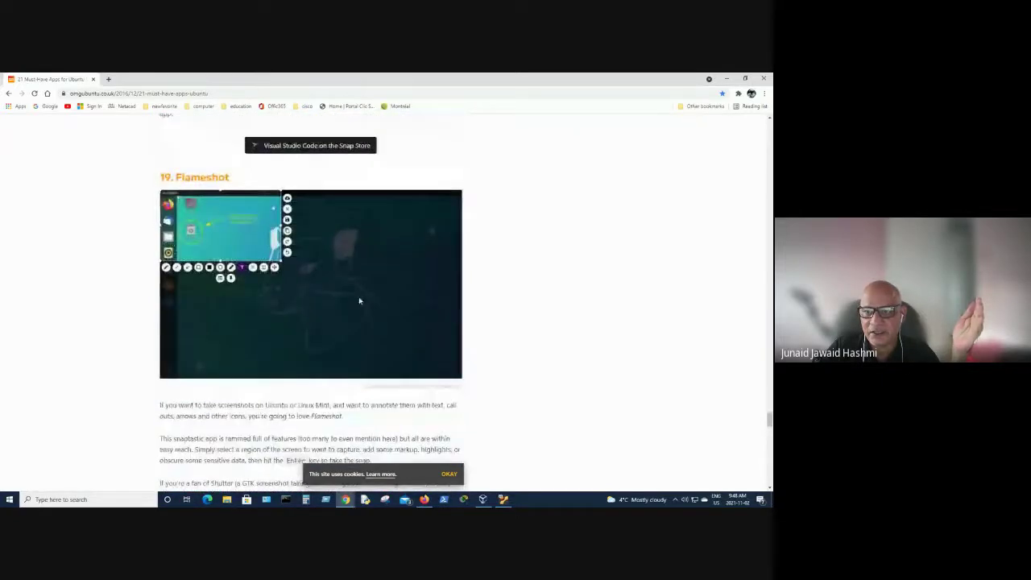
{"action": "scroll", "coordinate": [360, 298], "scroll_direction": "down", "scroll_amount": 8}
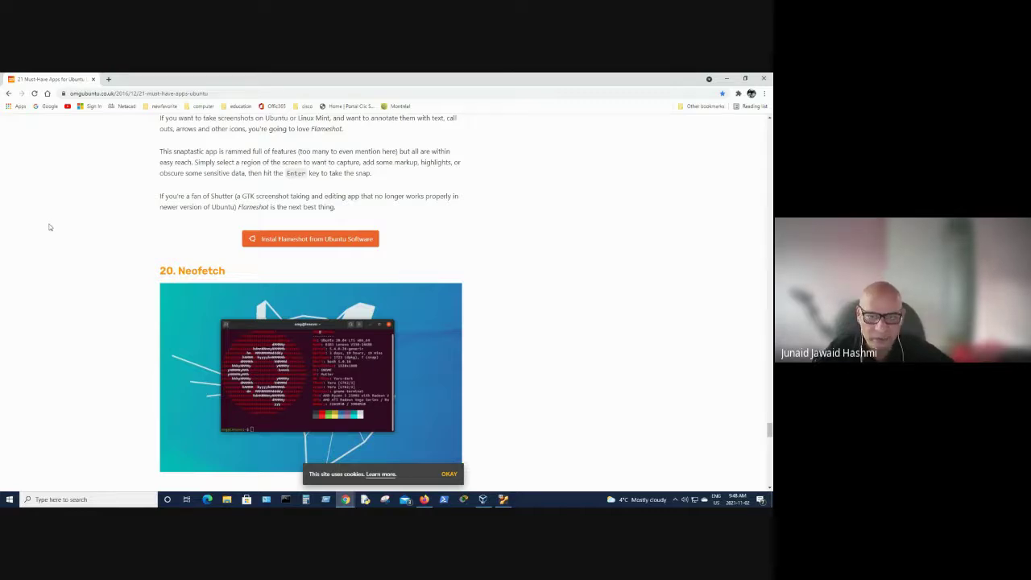
Switch to the Ubuntu virtual machine in VirtualBox and unlock its session with the account password
{"action": "left_click", "coordinate": [728, 80]}
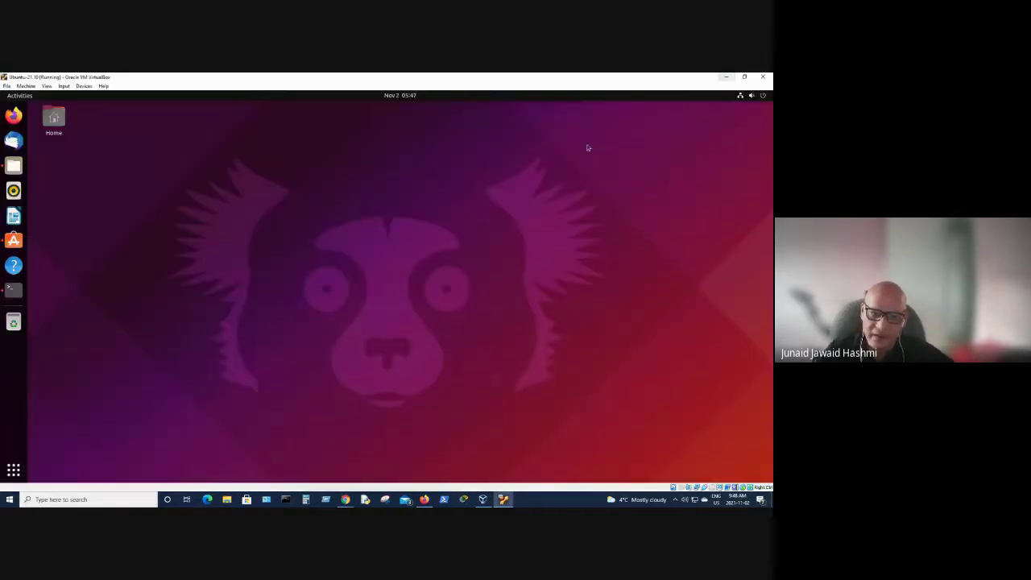
{"action": "left_click", "coordinate": [393, 299]}
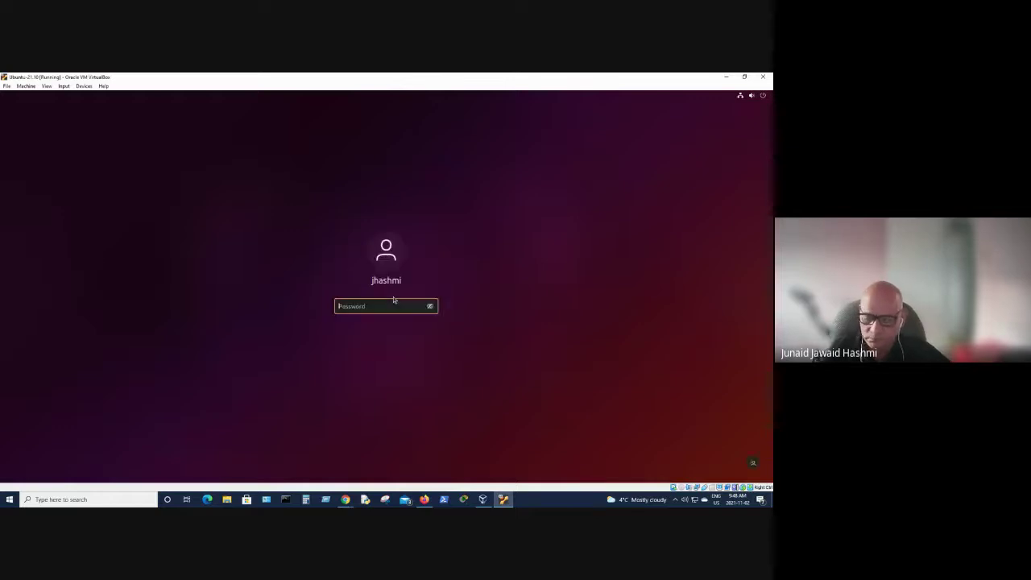
{"action": "key", "text": "Return"}
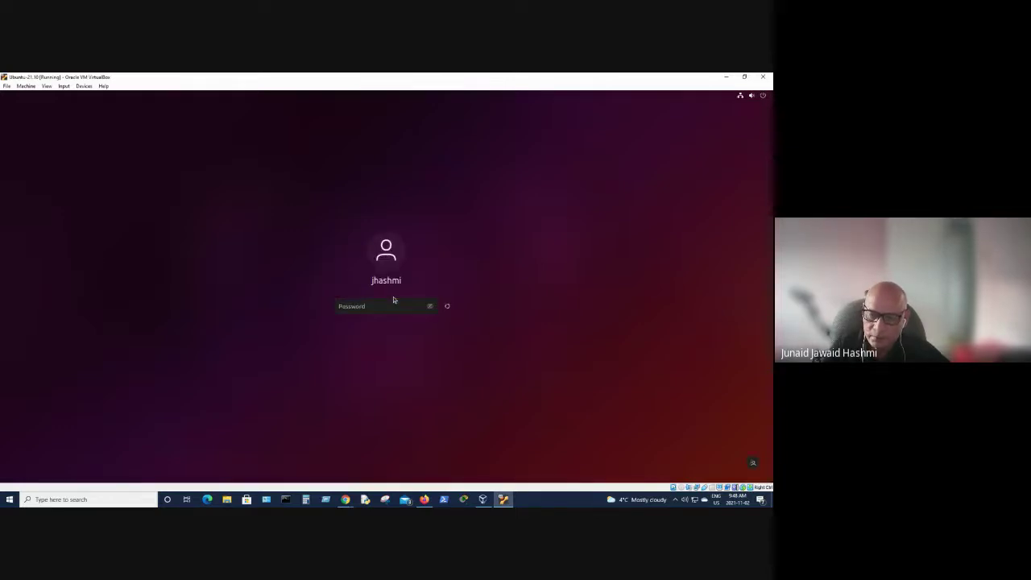
{"action": "type", "text": "***"}
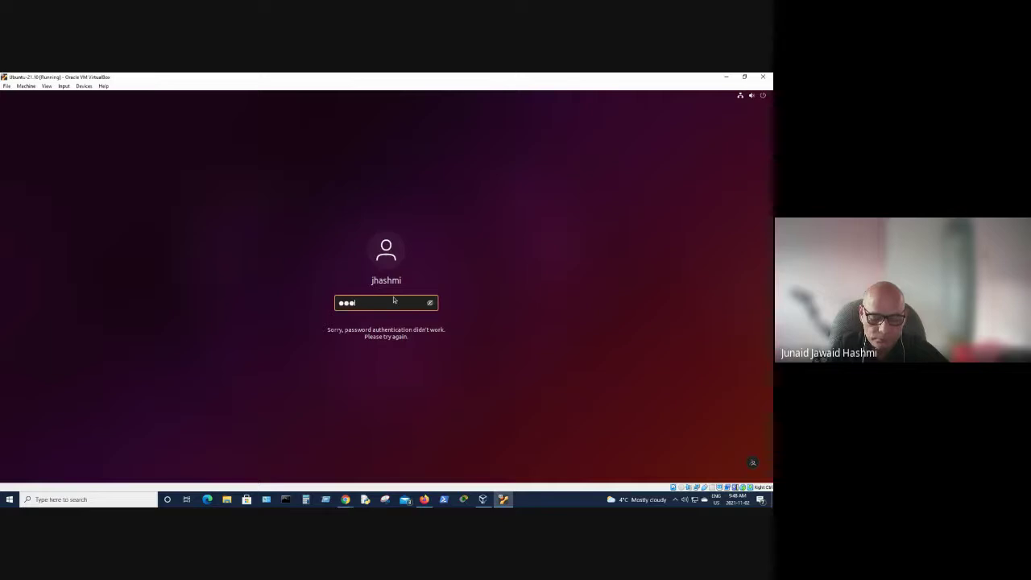
{"action": "type", "text": "****"}
{"action": "key", "text": "Return"}
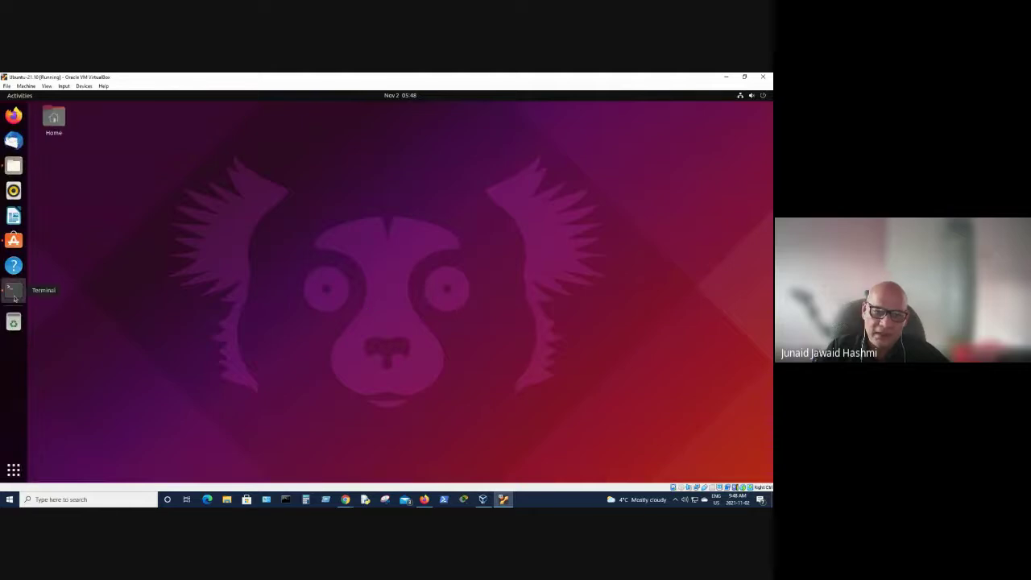
Bring up the open terminal and move from Downloads to its parent directory with cd ..
{"action": "left_click", "coordinate": [14, 295]}
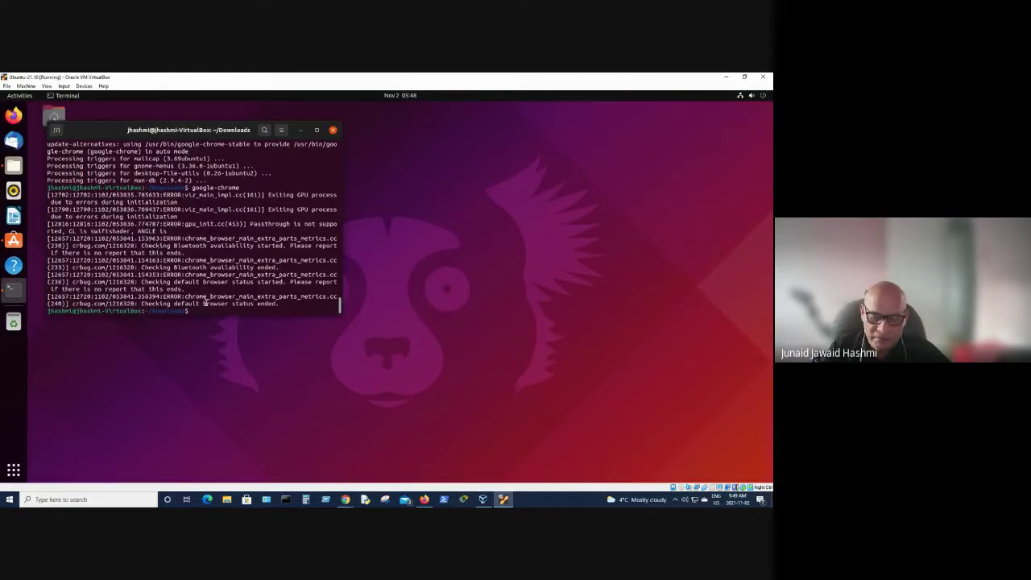
{"action": "type", "text": "cd .."}
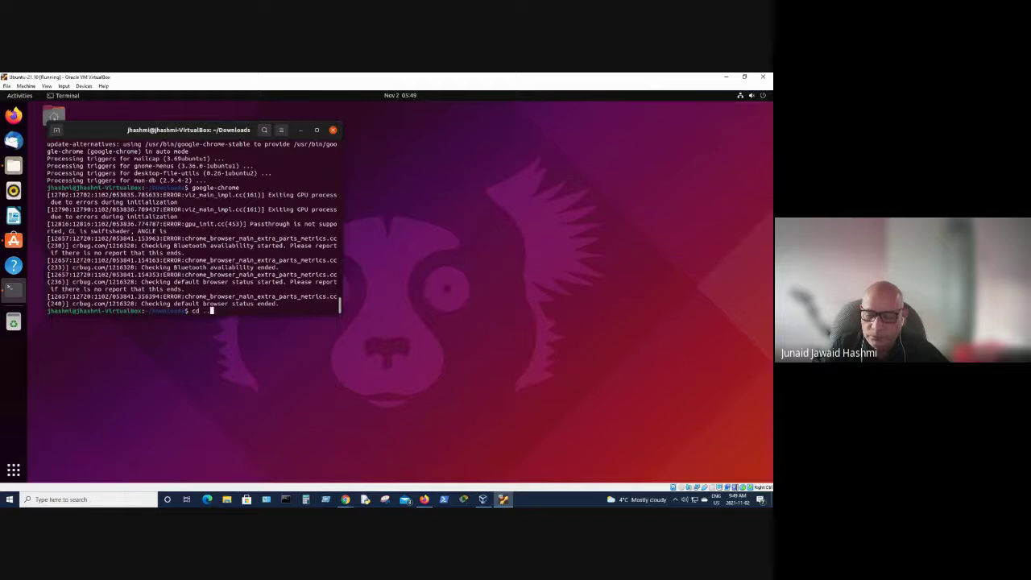
{"action": "key", "text": "Return"}
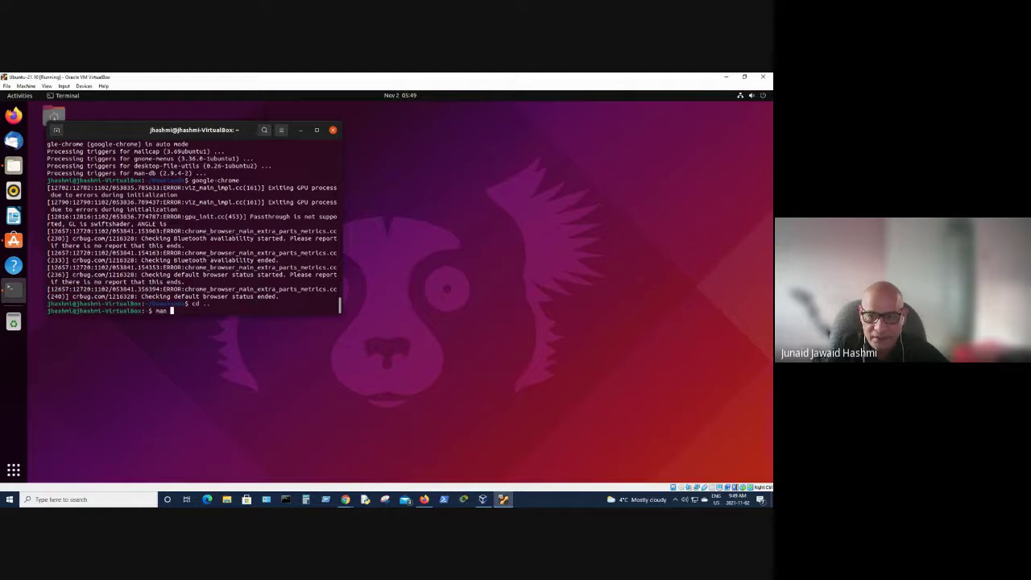
Open the manual page with man ls, read through the option descriptions and quit the page
{"action": "type", "text": "ls"}
{"action": "key", "text": "Return"}
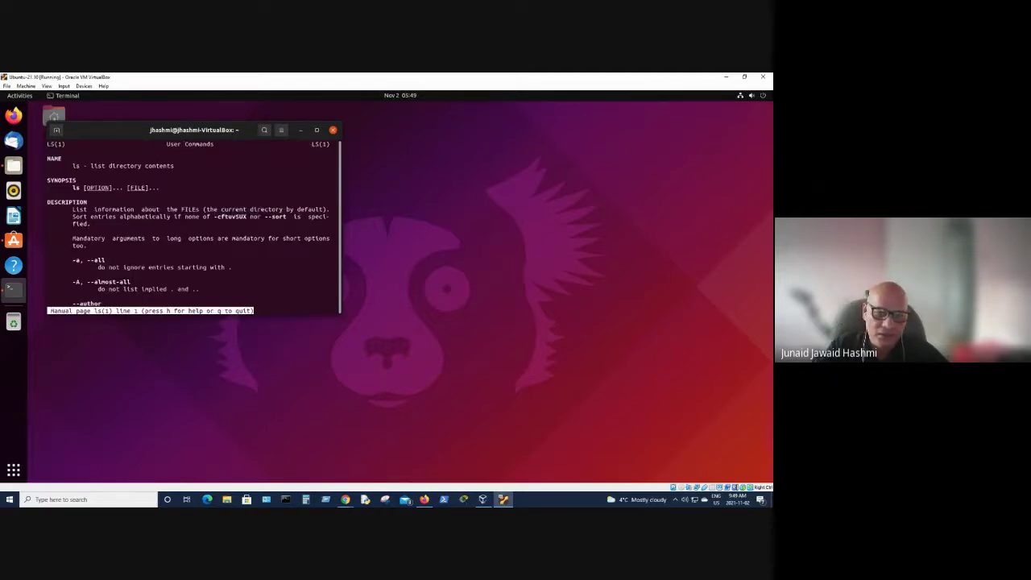
{"action": "scroll", "coordinate": [106, 258], "scroll_direction": "down", "scroll_amount": 2}
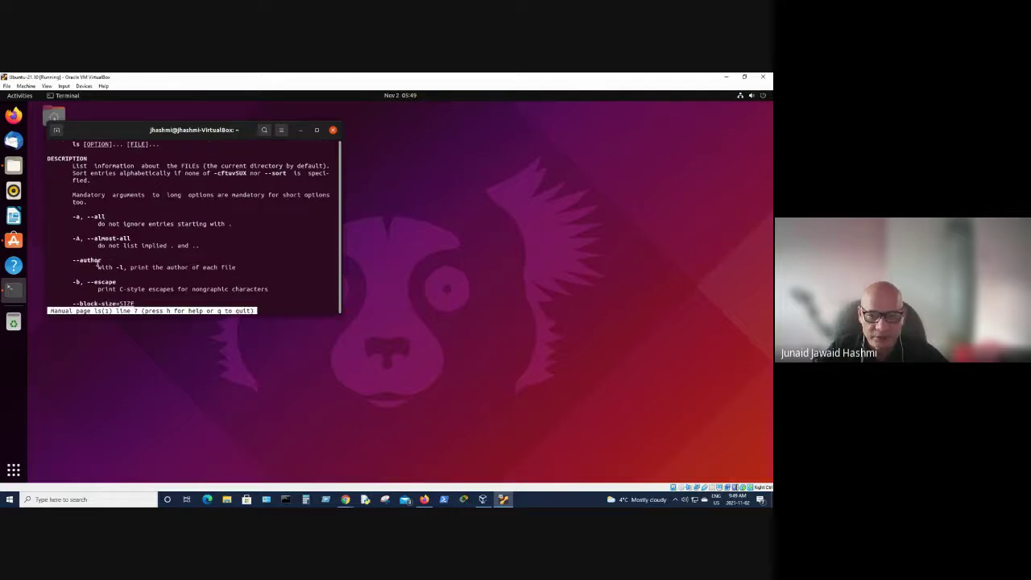
{"action": "key", "text": "space"}
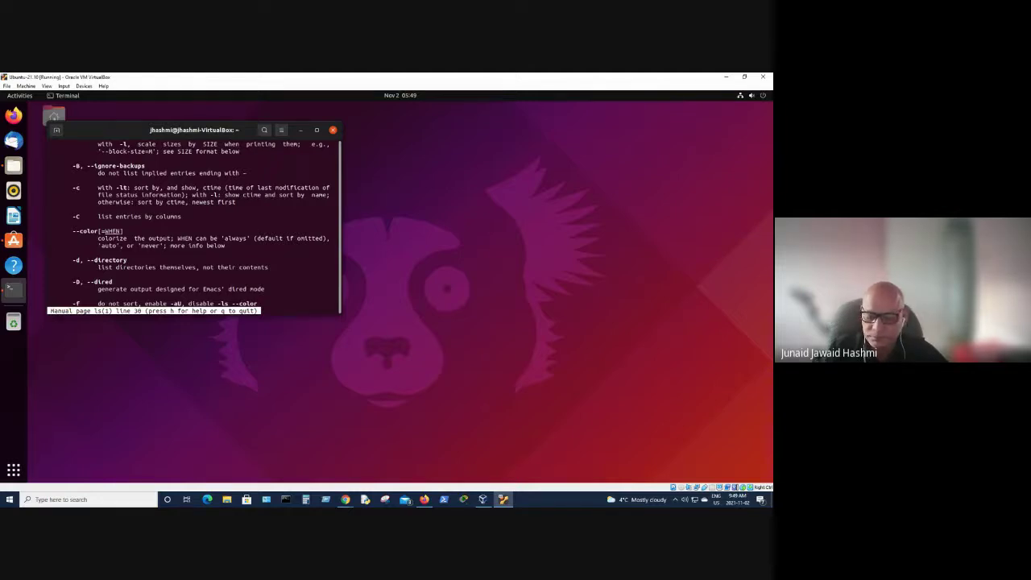
{"action": "key", "text": "Down"}
{"action": "key", "text": "q"}
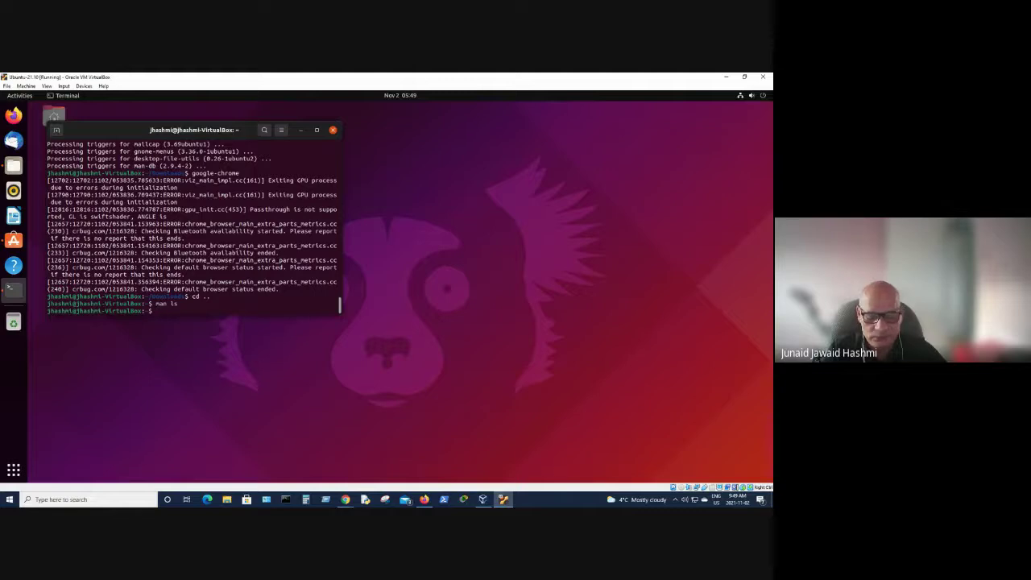
Open the manual page with man apt and read through the descriptions of its subcommands to the end of the page
{"action": "type", "text": "man"}
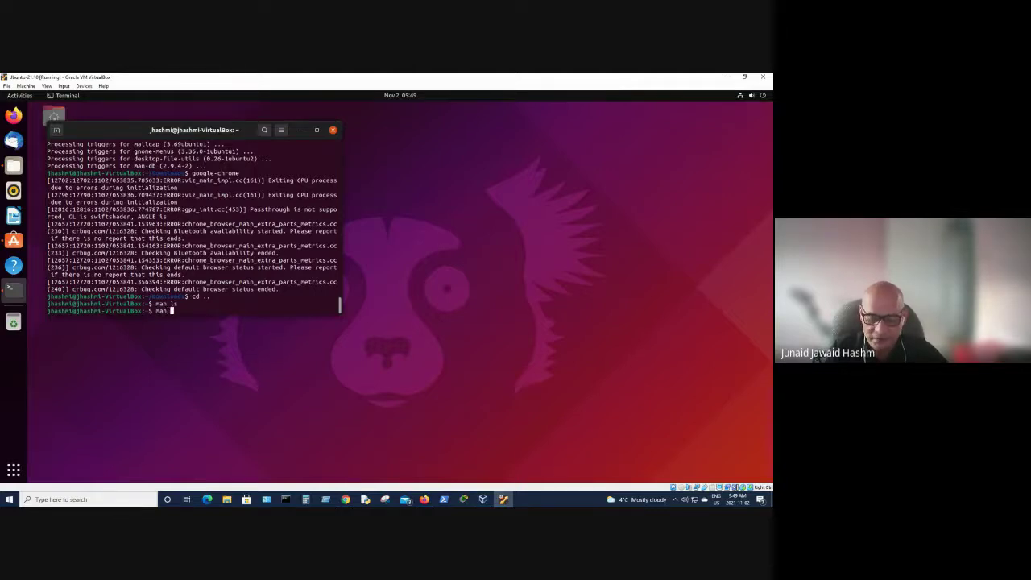
{"action": "type", "text": " apt"}
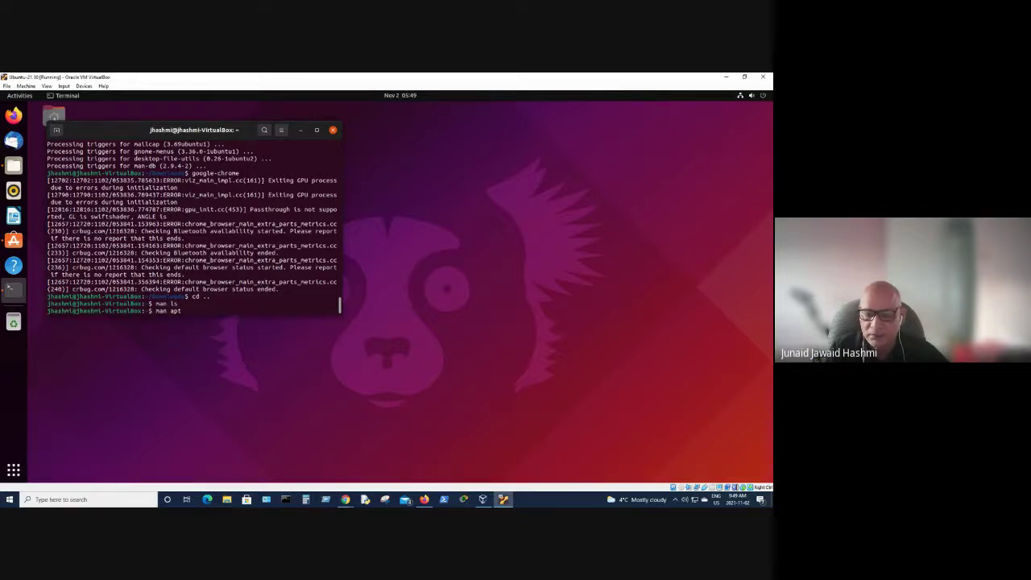
{"action": "key", "text": "Return"}
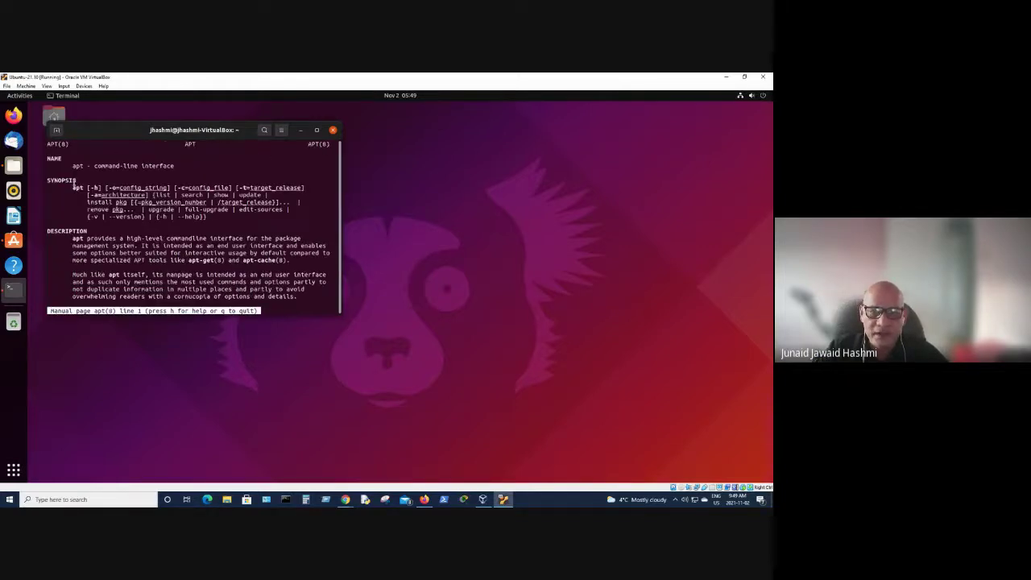
{"action": "scroll", "coordinate": [103, 224], "scroll_direction": "down", "scroll_amount": 1}
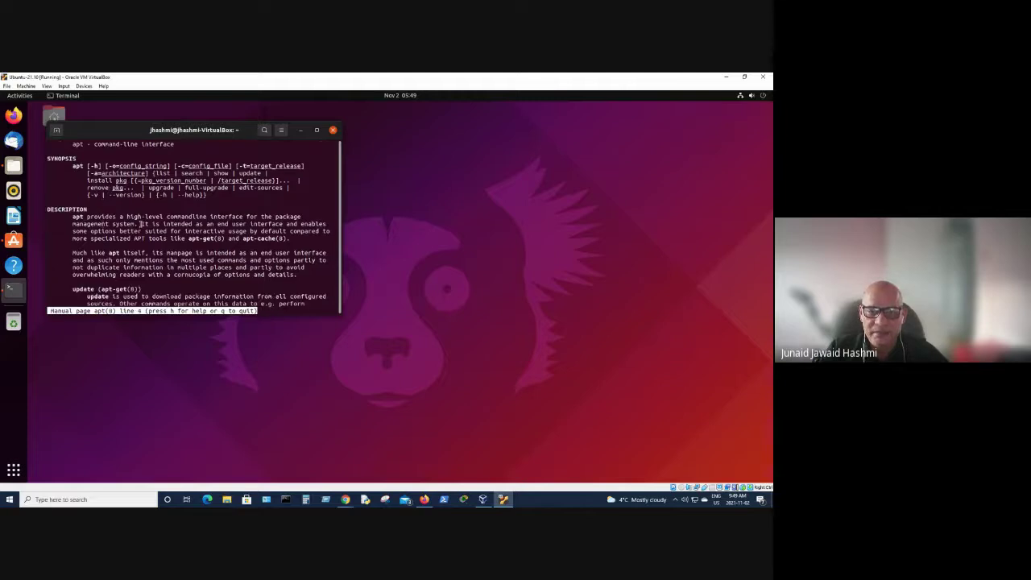
{"action": "scroll", "coordinate": [147, 219], "scroll_direction": "down", "scroll_amount": 3}
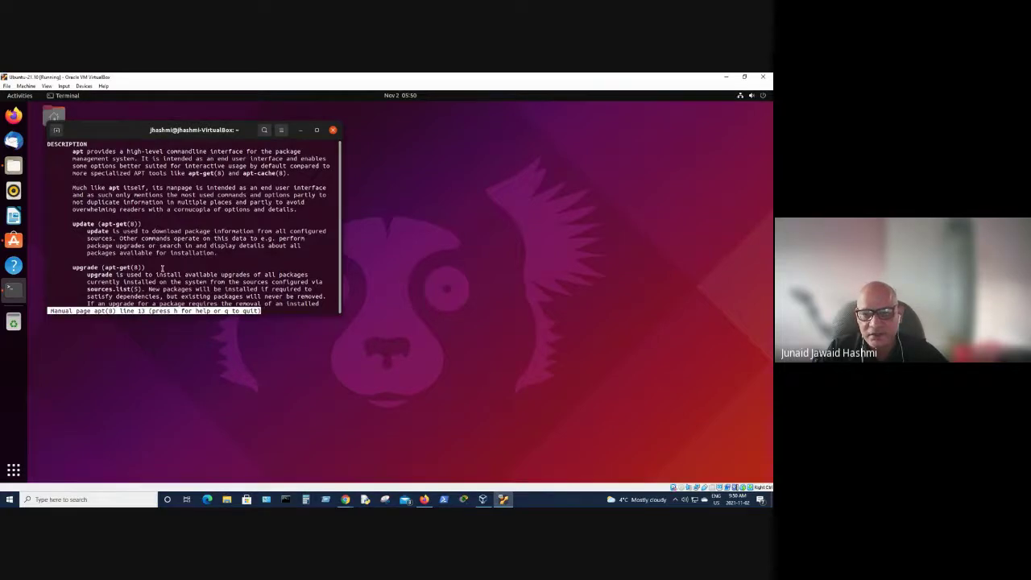
{"action": "scroll", "coordinate": [161, 269], "scroll_direction": "down", "scroll_amount": 6}
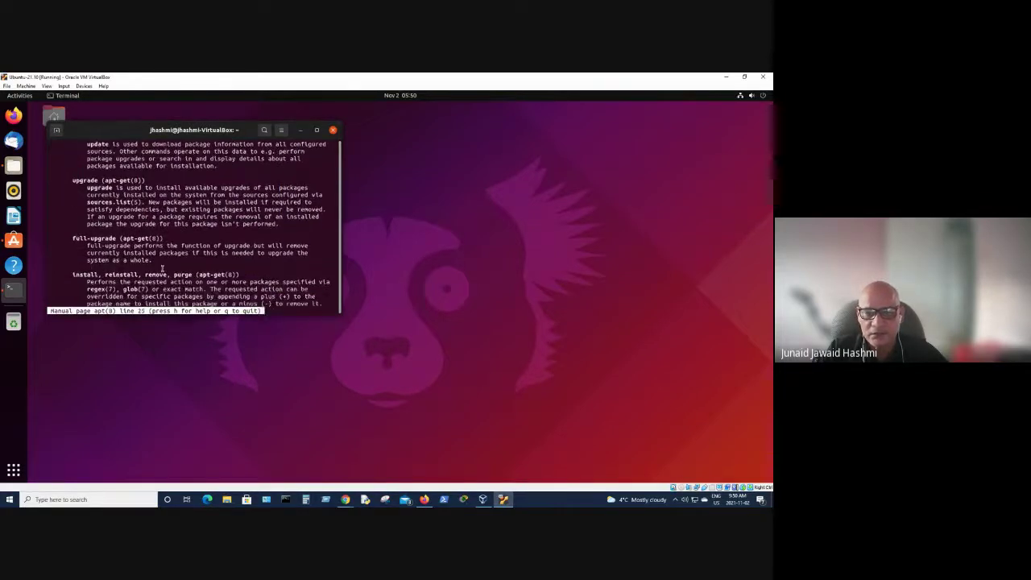
{"action": "scroll", "coordinate": [162, 268], "scroll_direction": "down", "scroll_amount": 2}
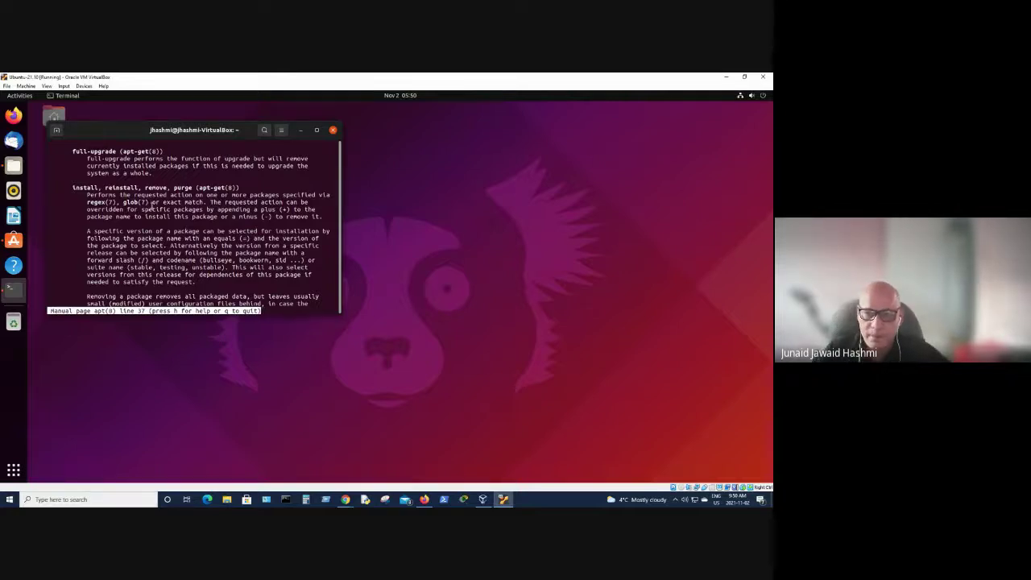
{"action": "scroll", "coordinate": [186, 256], "scroll_direction": "down", "scroll_amount": 2}
{"action": "scroll", "coordinate": [186, 256], "scroll_direction": "down", "scroll_amount": 12}
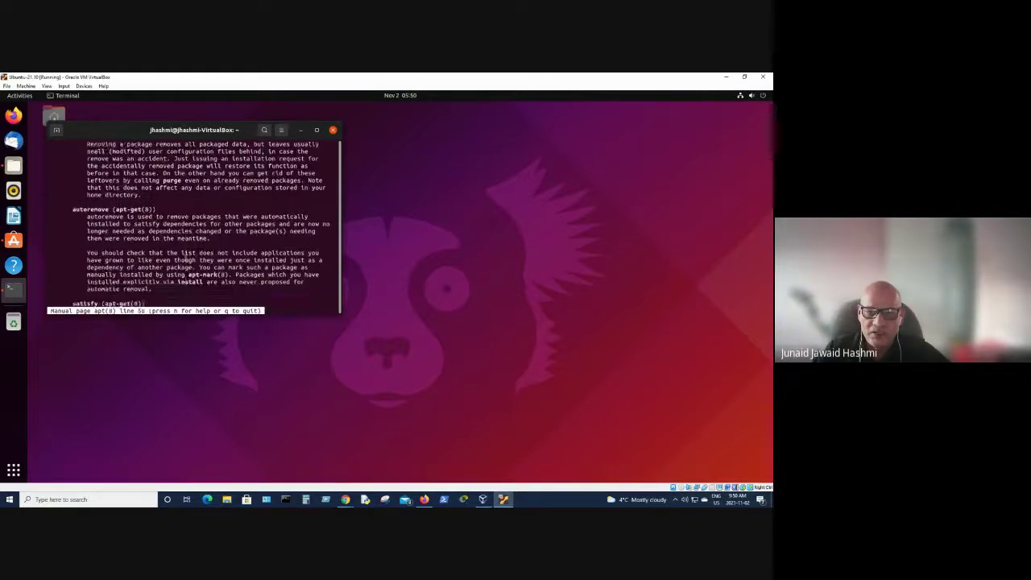
{"action": "scroll", "coordinate": [186, 256], "scroll_direction": "down", "scroll_amount": 12}
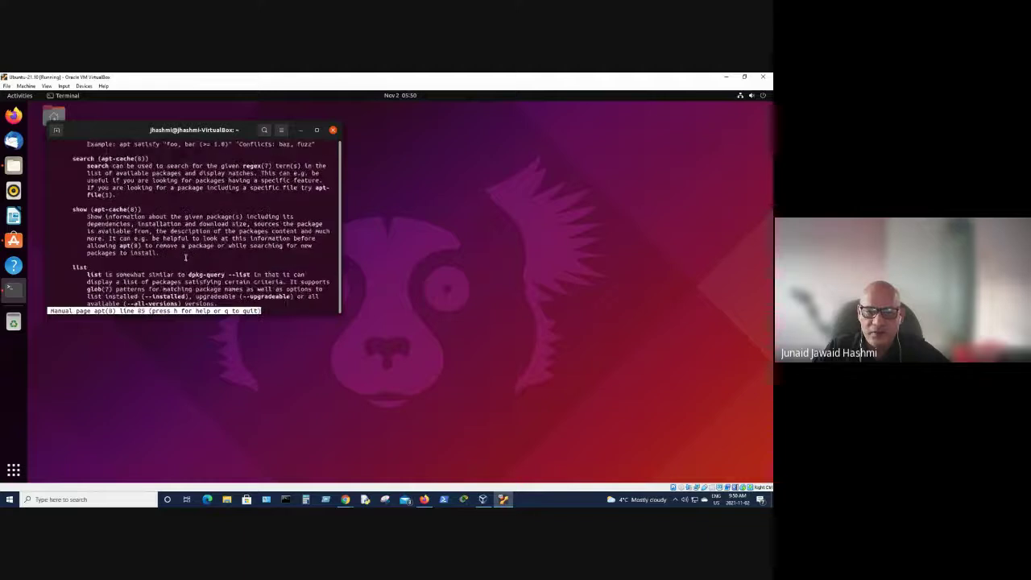
{"action": "scroll", "coordinate": [185, 258], "scroll_direction": "down", "scroll_amount": 4}
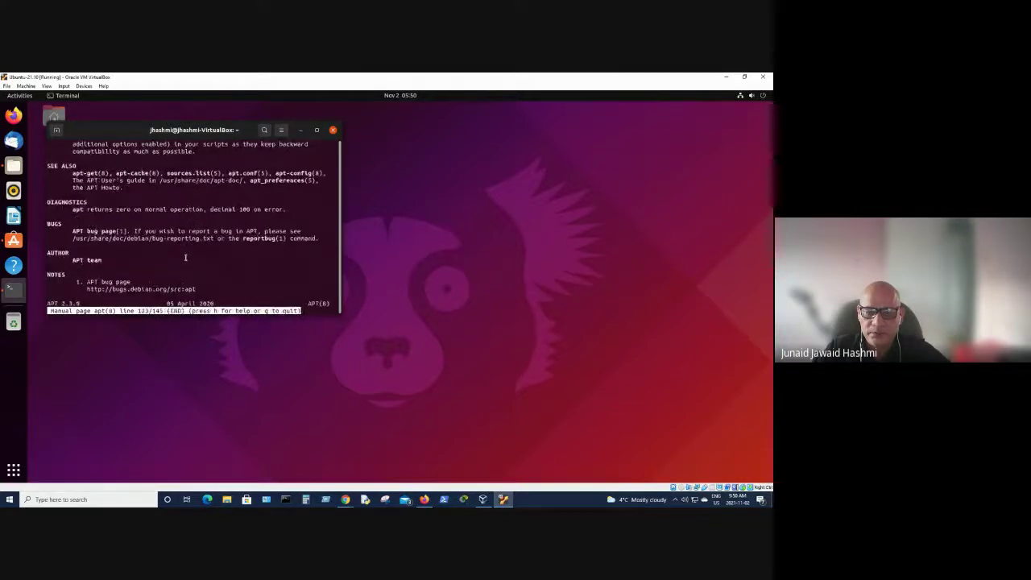